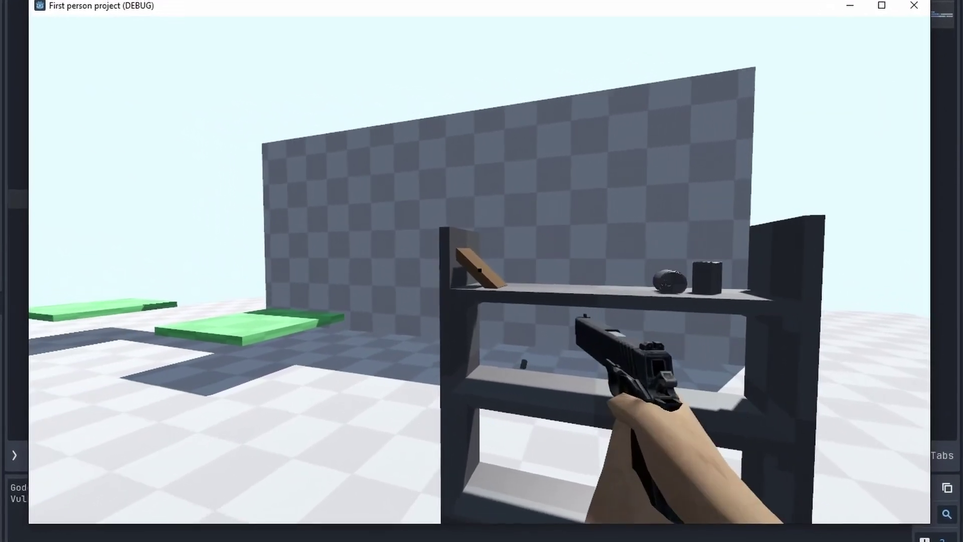
Play-test the finished first-person demo by moving around and firing the pistol at the wall, floor and green ramp
left_click(479, 271)
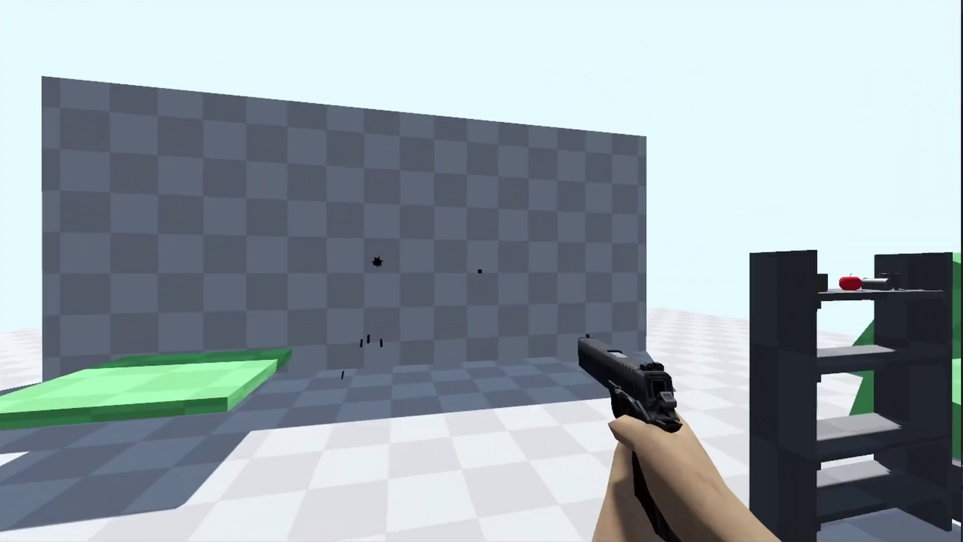
left_click(480, 271)
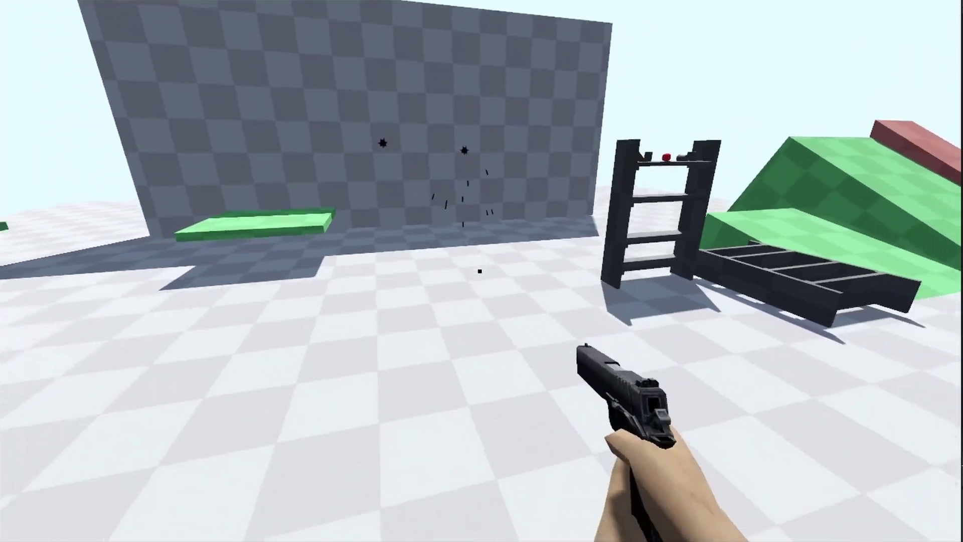
left_click(480, 271)
left_click(480, 271)
left_click(479, 271)
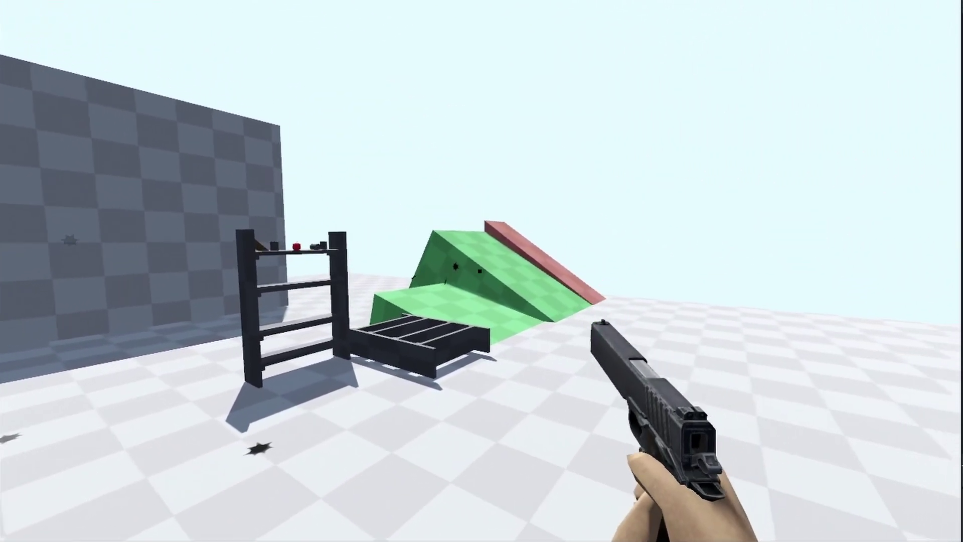
left_click(480, 271)
left_click(480, 271)
left_click(480, 271)
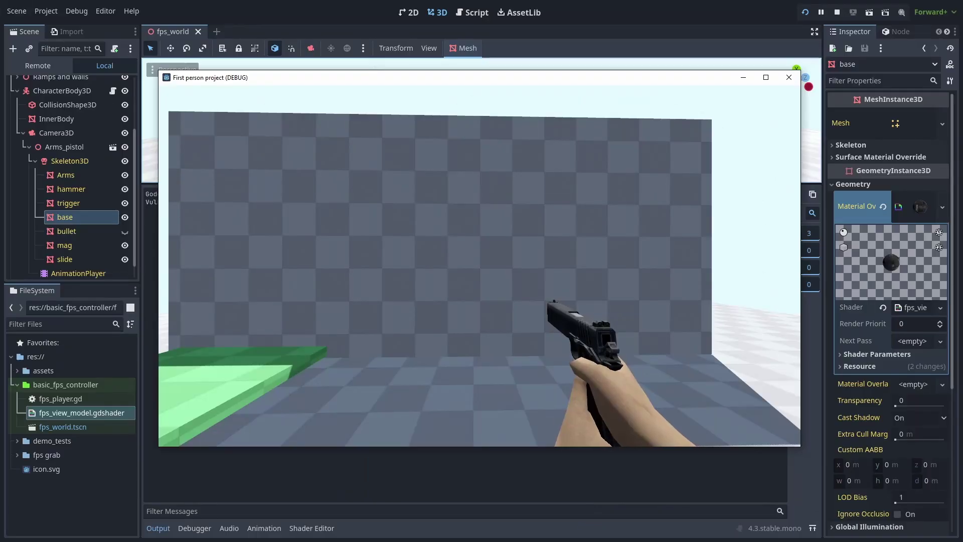
key("w")
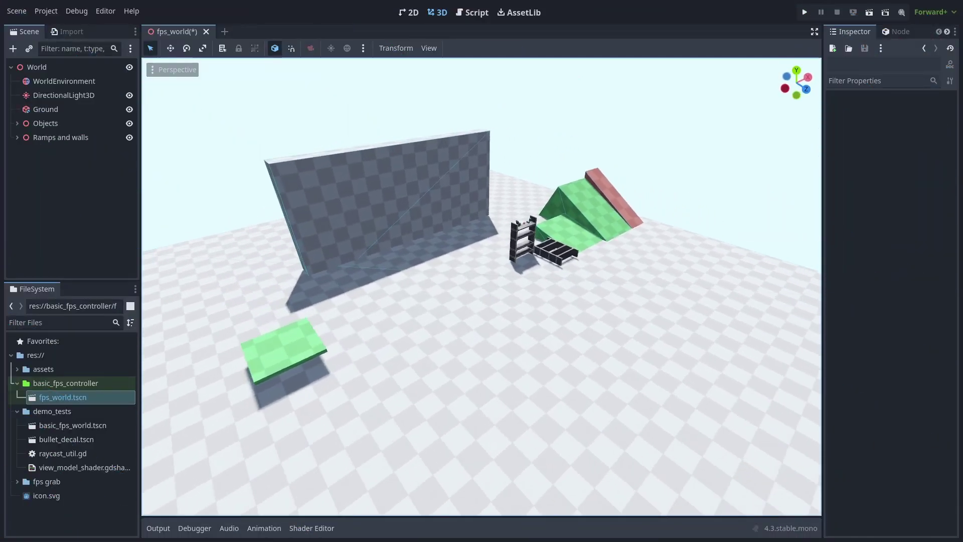
Add a CharacterBody3D node as a child of the World node
middle_click_drag(545, 287, 418, 287)
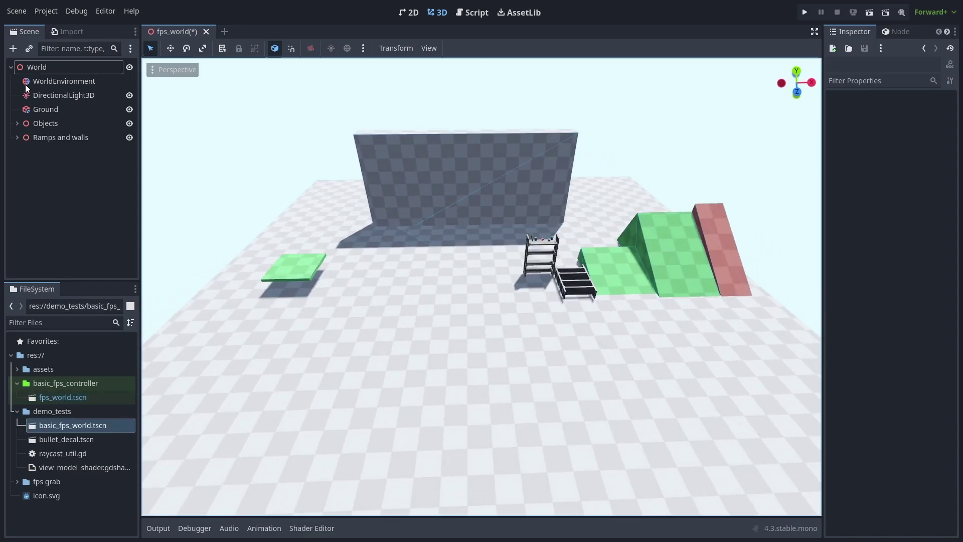
left_click(39, 68)
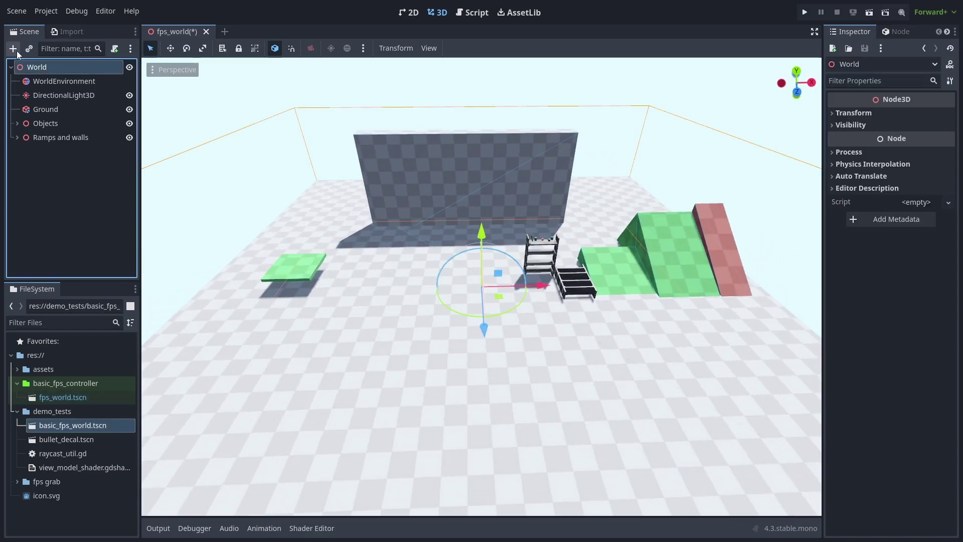
left_click(16, 50)
type("chara")
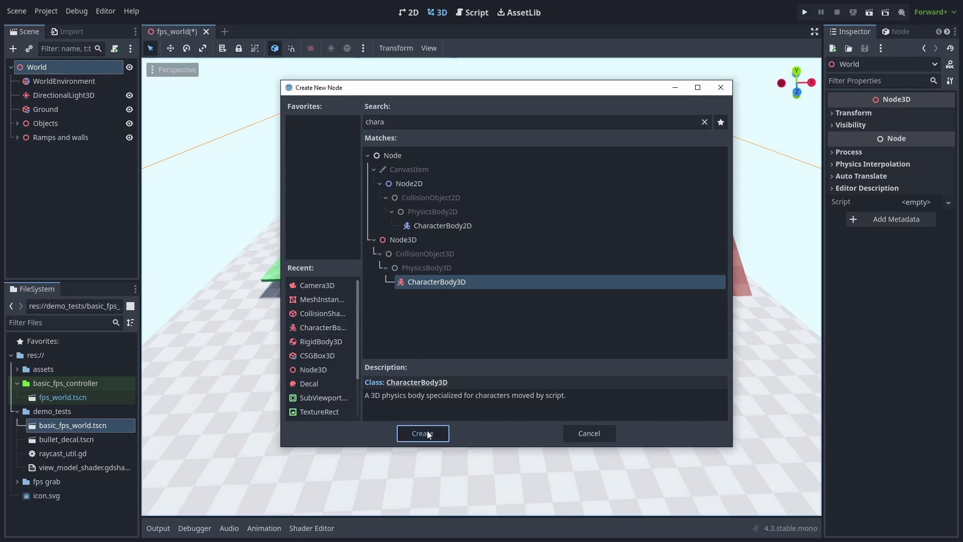
left_click(426, 432)
Add a CollisionShape3D under the CharacterBody3D and give it a new capsule shape
left_click(19, 51)
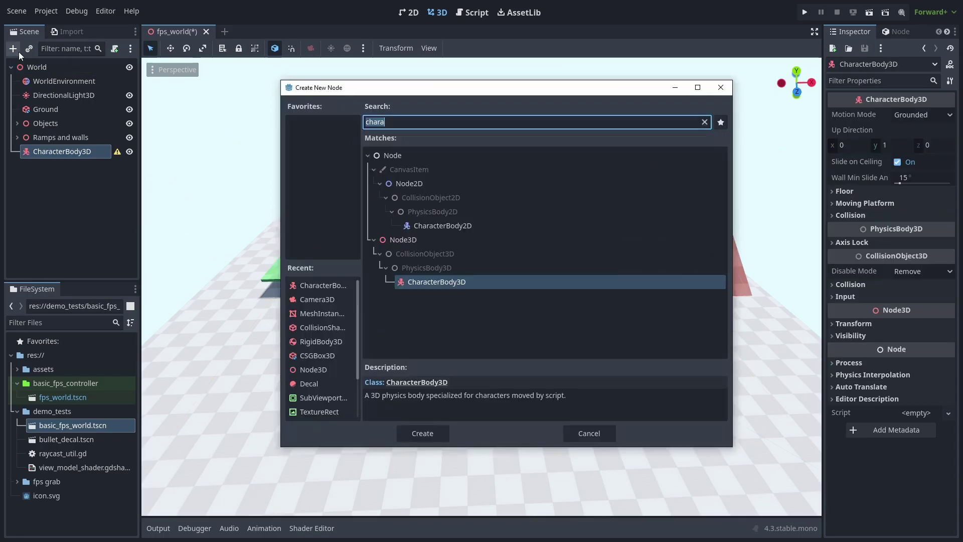
type("collision")
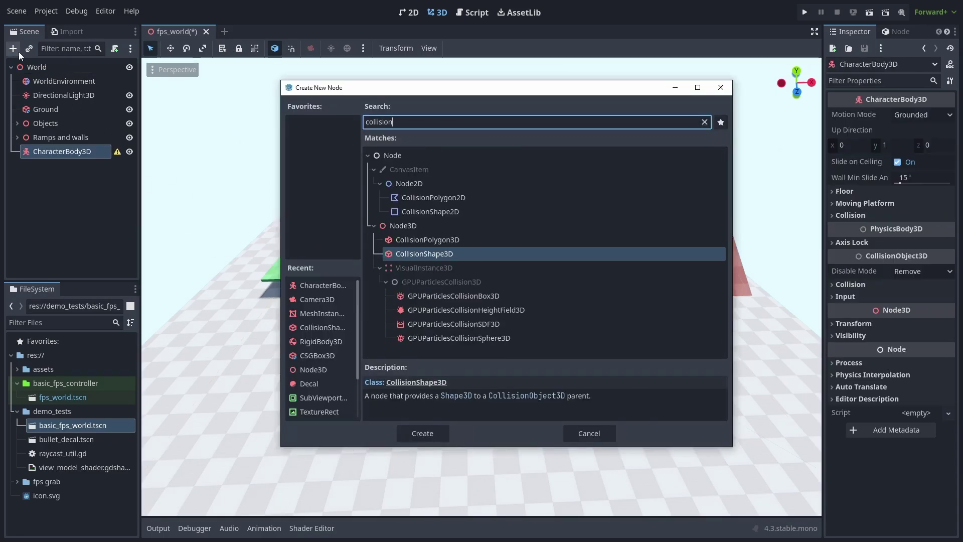
key("Return")
left_click(905, 113)
left_click(884, 173)
Set the collision capsule's radius to 0.3 m and height to 1.8 m, and raise it to stand on the ground
scroll(506, 287, "up", 10)
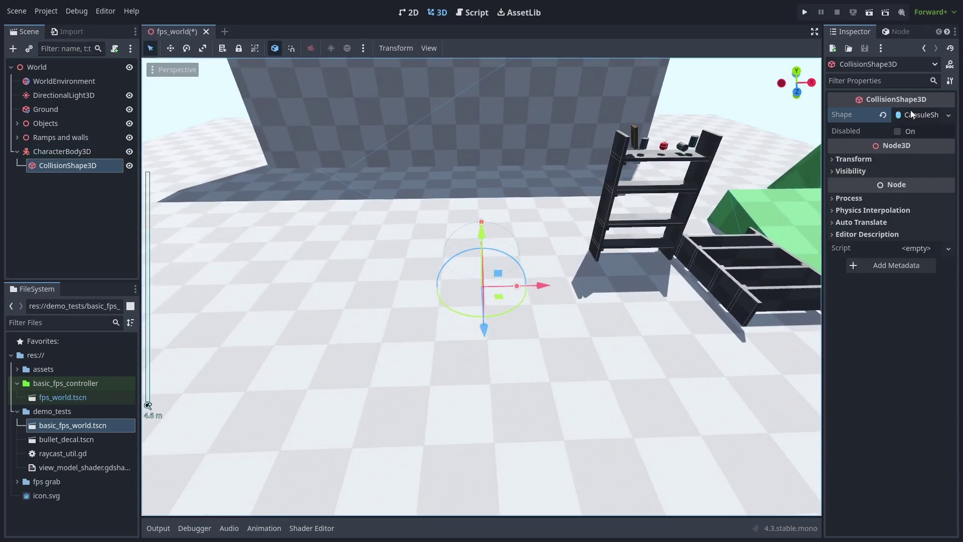
left_click_drag(481, 238, 481, 117)
left_click(916, 116)
left_click(935, 131)
type("0.3")
key("Return")
left_click(936, 146)
type("1.8")
key("Return")
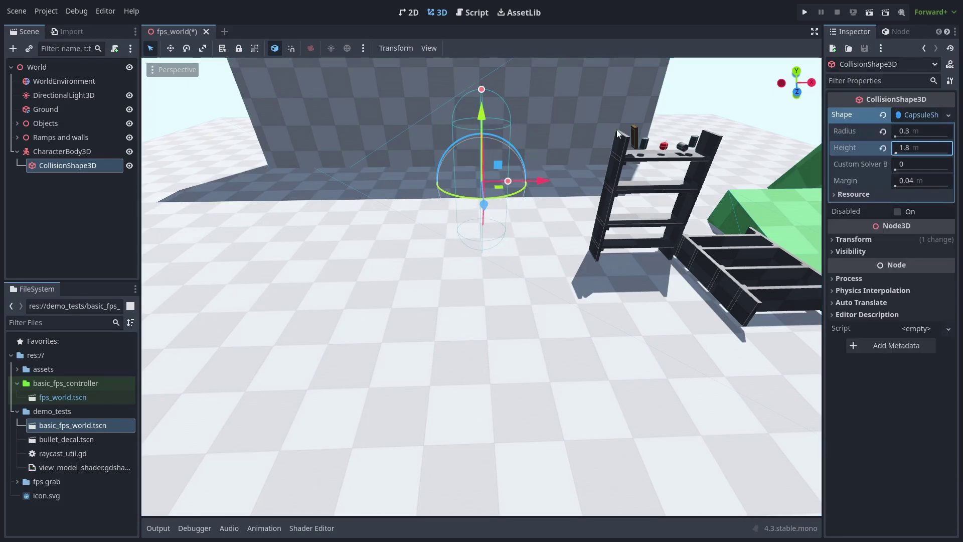
left_click_drag(482, 120, 471, 172)
Add a MeshInstance3D under the CharacterBody3D and assign it a new CapsuleMesh
left_click(79, 153)
key("ctrl+a")
type("mesh")
key("Return")
left_click(917, 115)
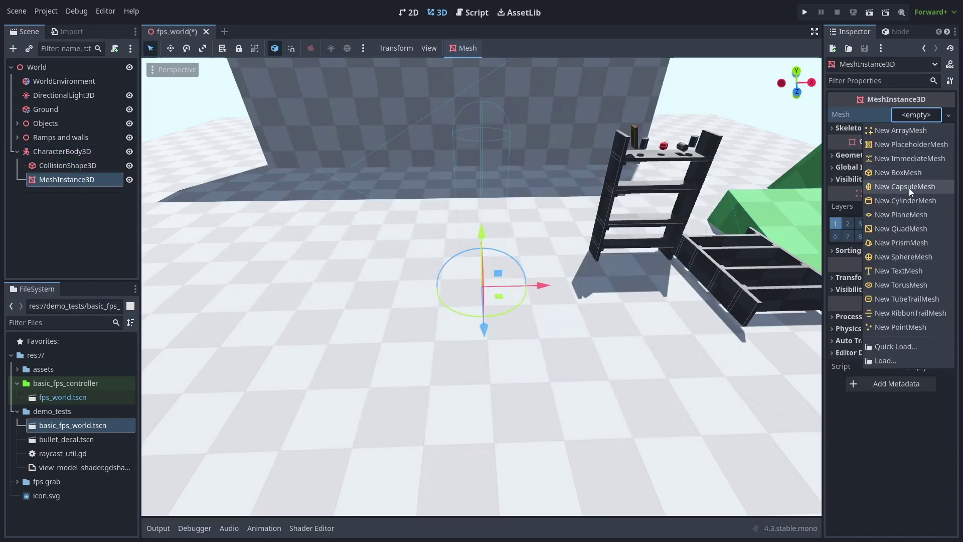
left_click(908, 188)
Raise the capsule mesh to match the collision shape and set its radius to 0.3 m and height to 1.8 m
left_click_drag(484, 234, 484, 125)
left_click(923, 123)
left_click(919, 224)
type("0.3")
key("Tab")
type("1.8")
key("Return")
left_click(104, 221)
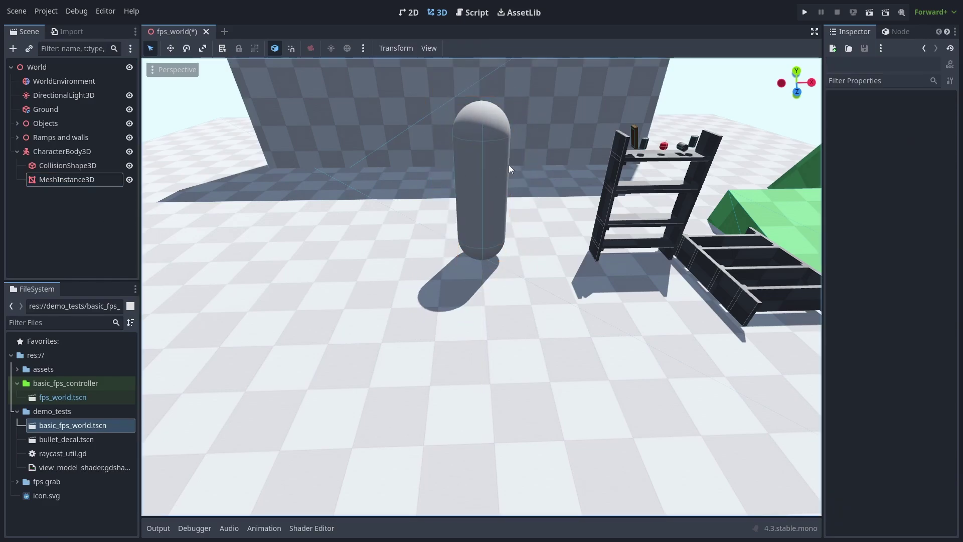
Add a Camera3D under the CharacterBody3D and raise it to head height near the top of the capsule
middle_click_drag(502, 165, 523, 236, "shift")
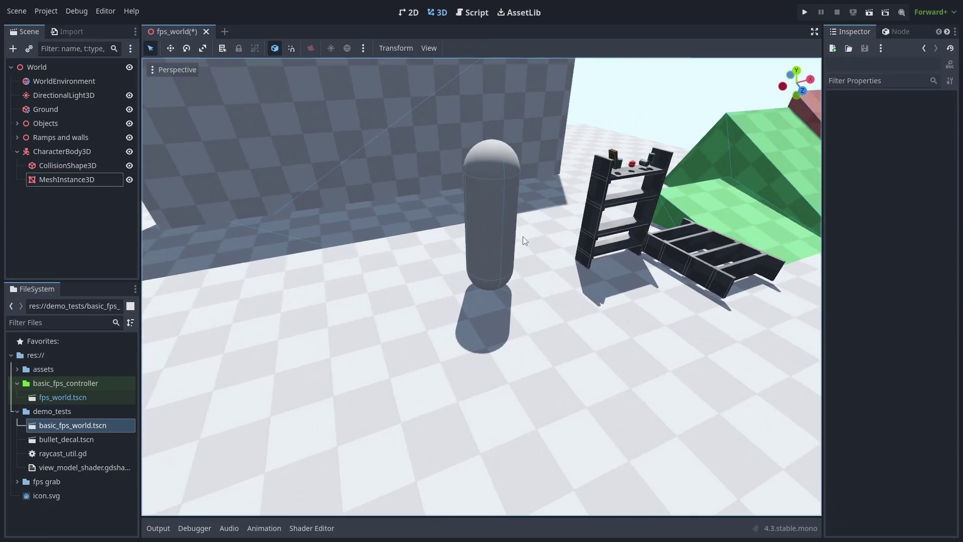
left_click(75, 152)
key("ctrl+a")
type("camera")
key("Return")
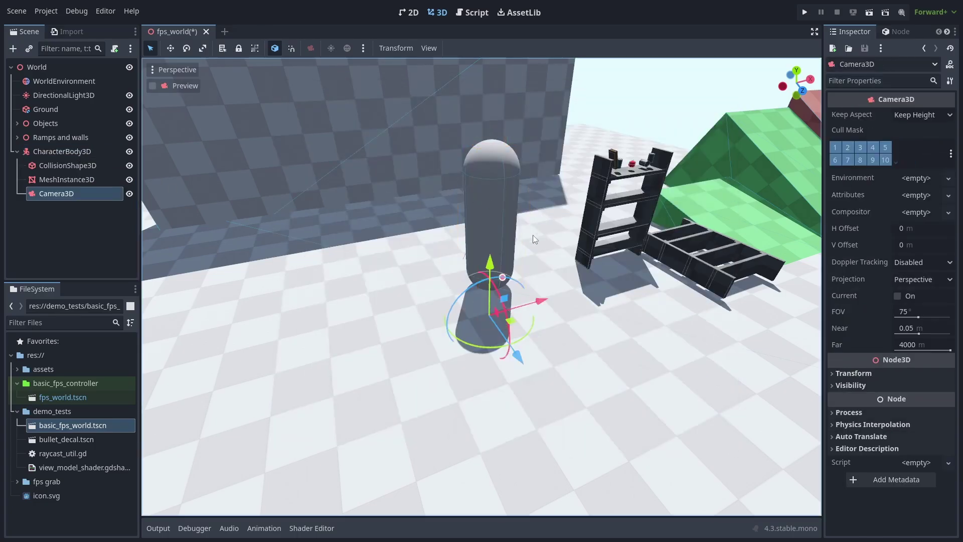
left_click_drag(491, 241, 492, 128)
middle_click_drag(492, 128, 495, 209)
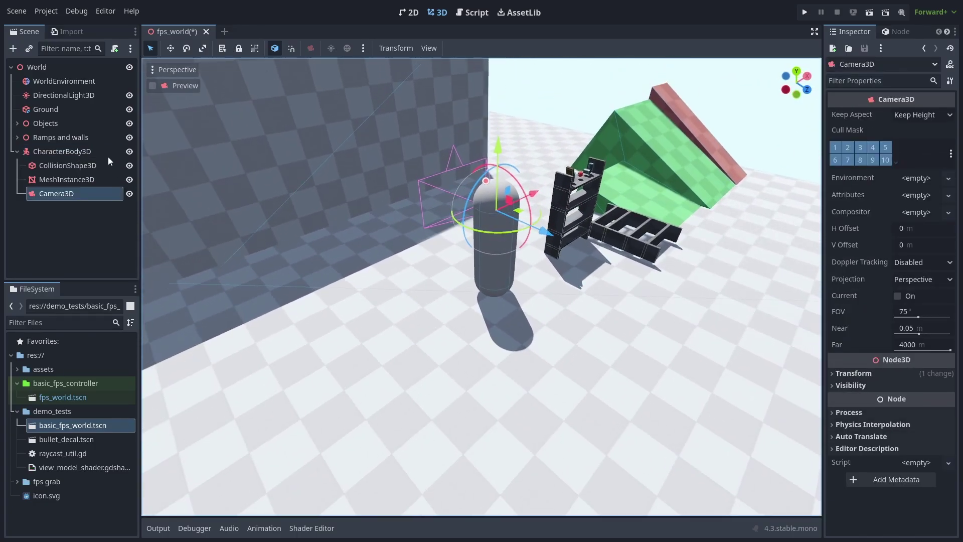
Attach a new GDScript named fps_player.gd to the CharacterBody3D, using the CharacterBody3D: Basic Movement template
left_click(88, 152)
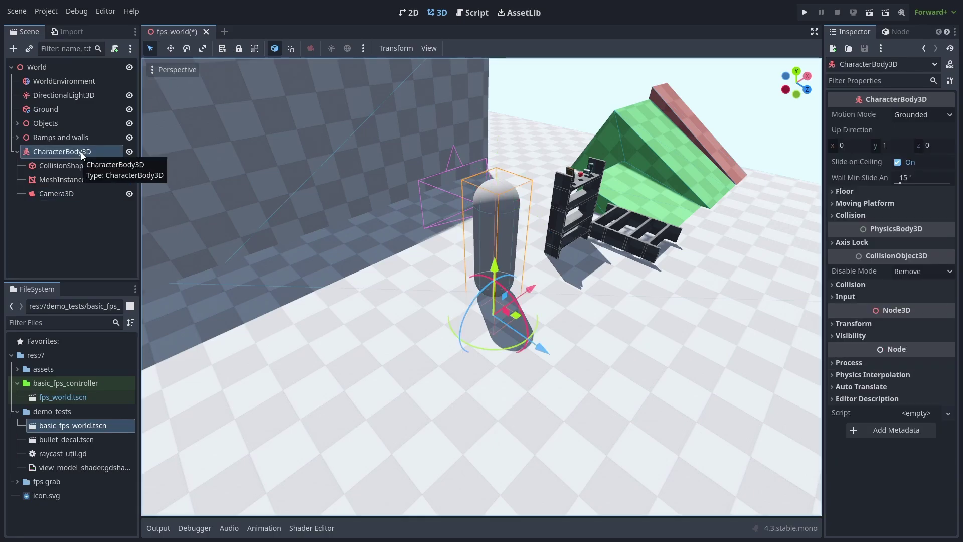
left_click(115, 48)
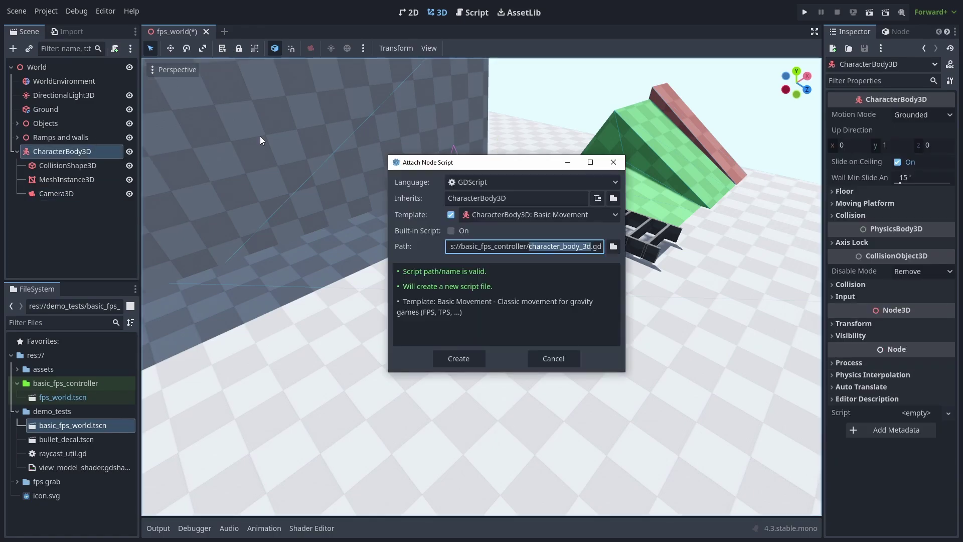
left_click(453, 214)
left_click(452, 215)
left_click(452, 215)
double_click(562, 247)
key("BackSpace")
type("fps_player")
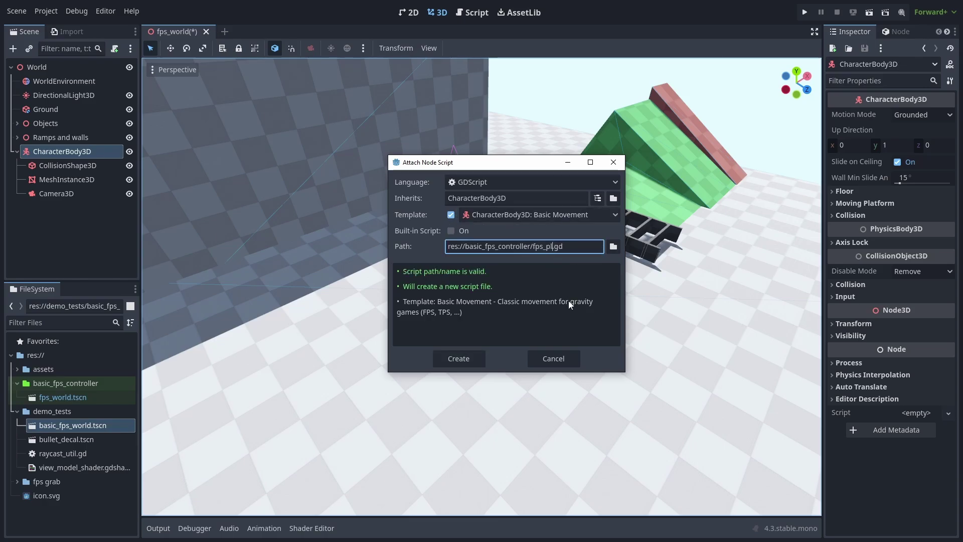
left_click(465, 359)
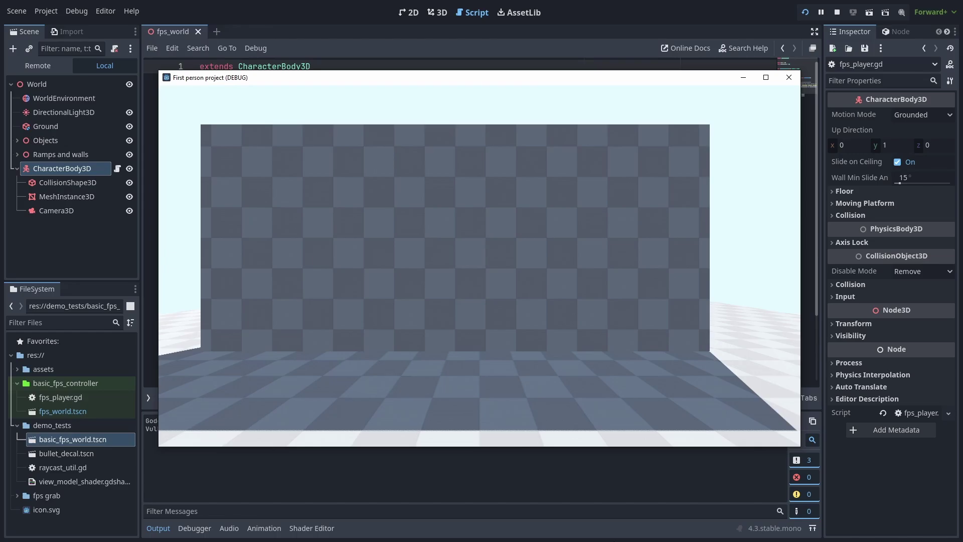
Test the default character movement in the running project by walking backward and strafing right and left
key("Down")
key("Right")
key("Left")
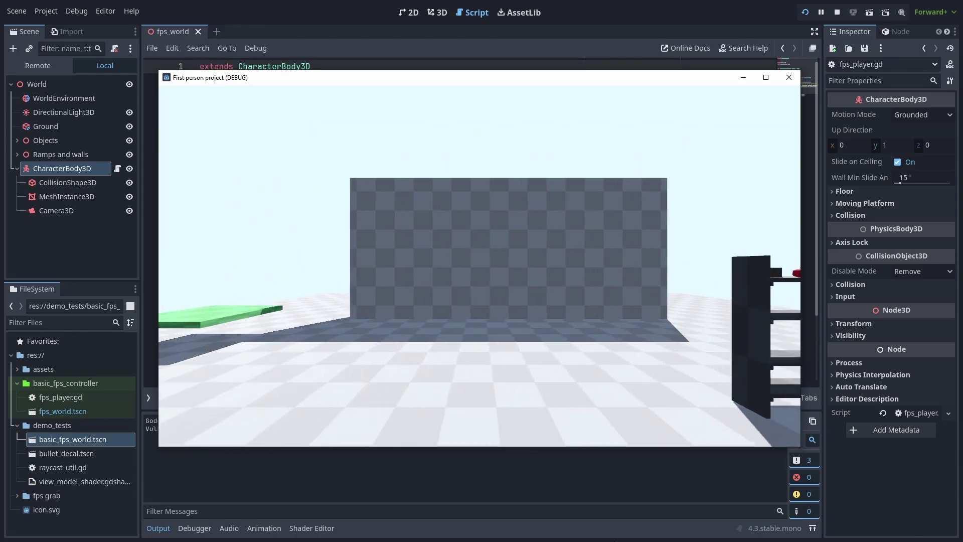
key("Right")
key("Left")
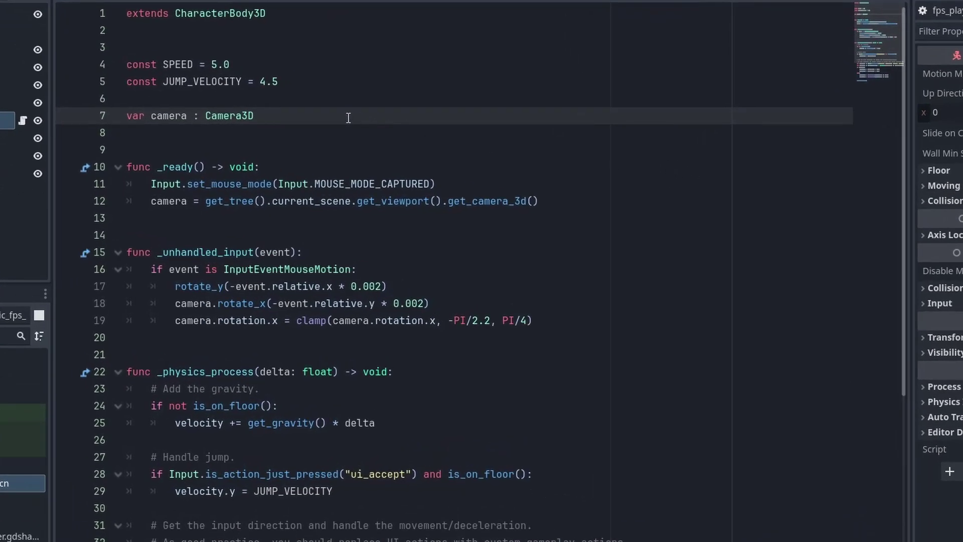
Examine the player script's mouse capture, camera lookup, mouse-motion rotation and vertical rotation clamp lines
left_click(533, 182)
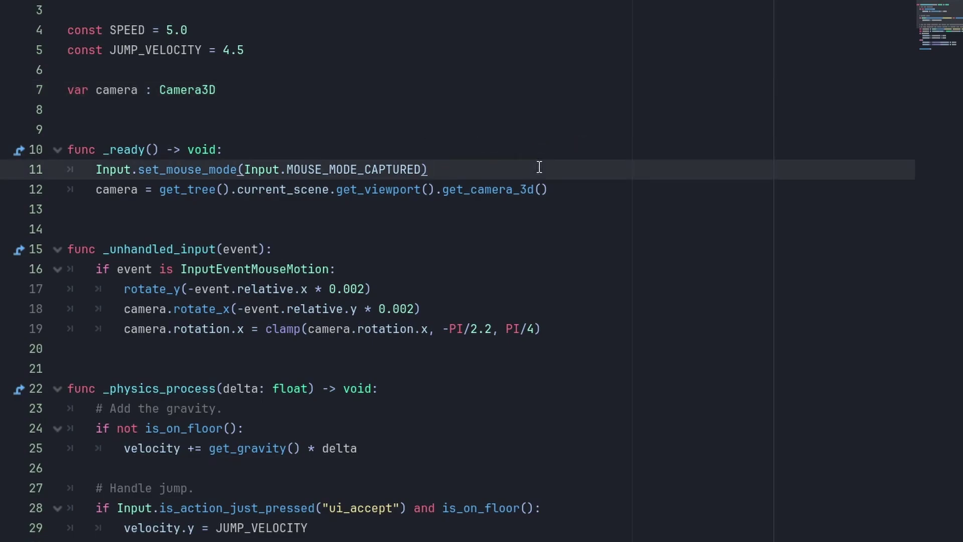
left_click(562, 190)
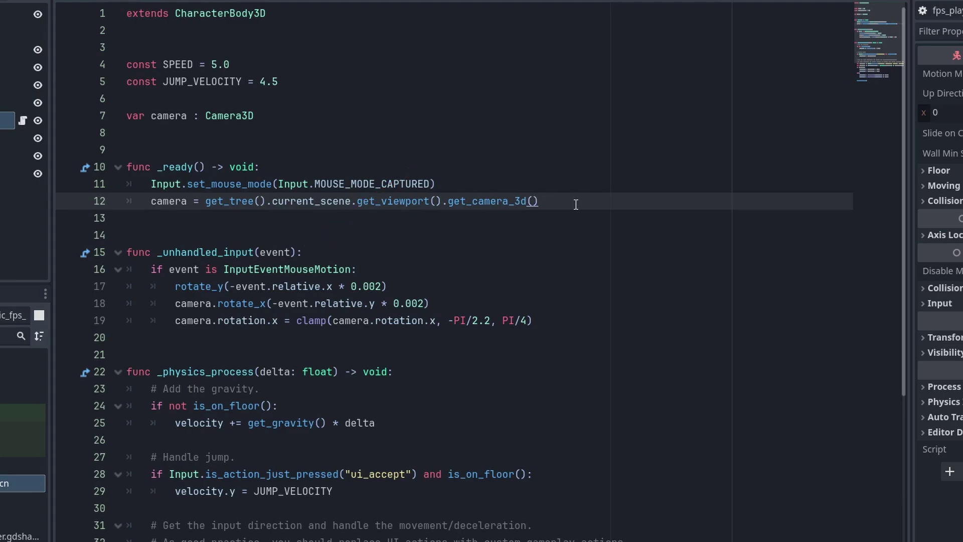
left_click(515, 286)
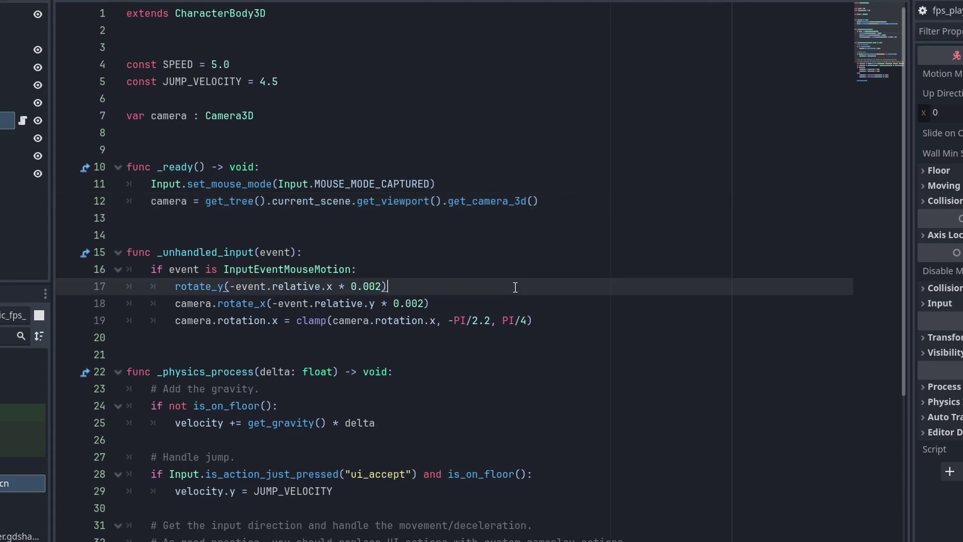
left_click(520, 303)
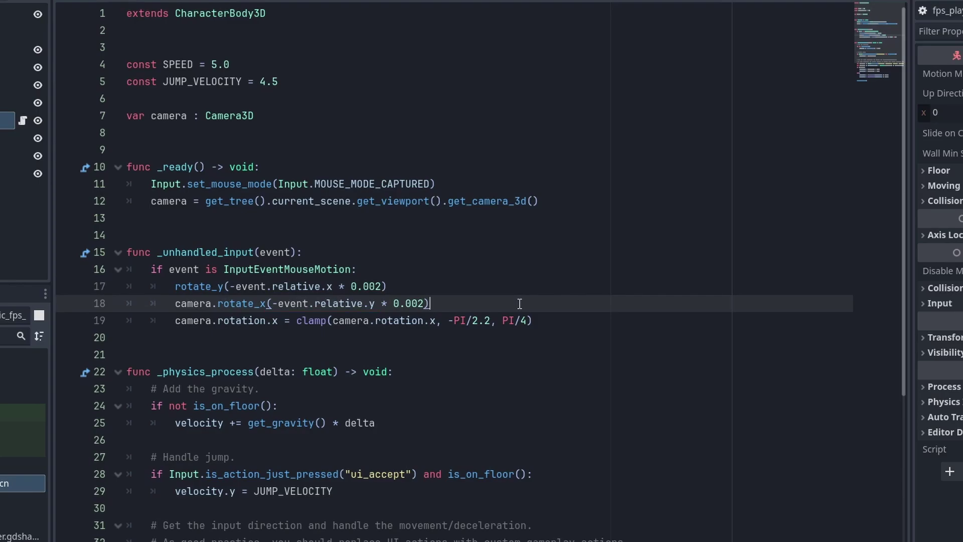
left_click(451, 325)
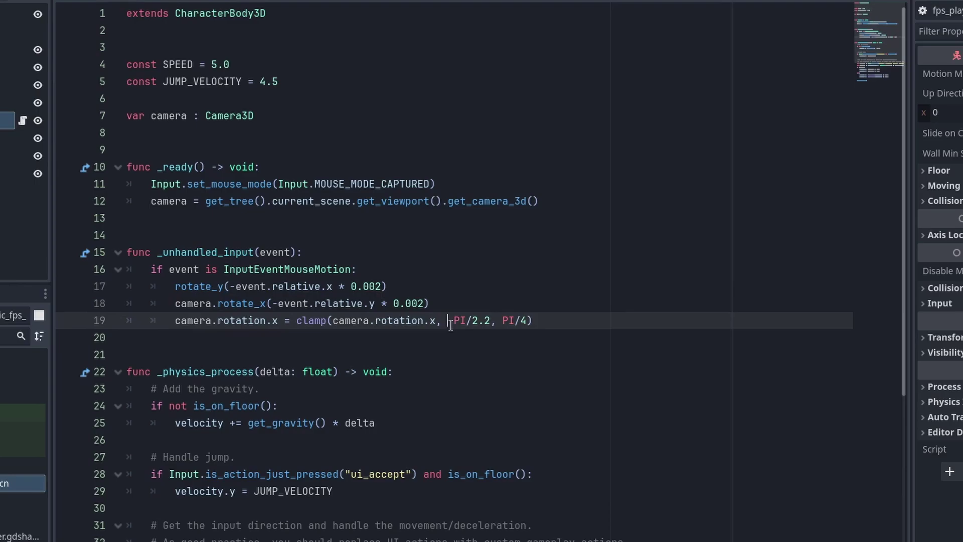
left_click_drag(450, 324, 494, 328)
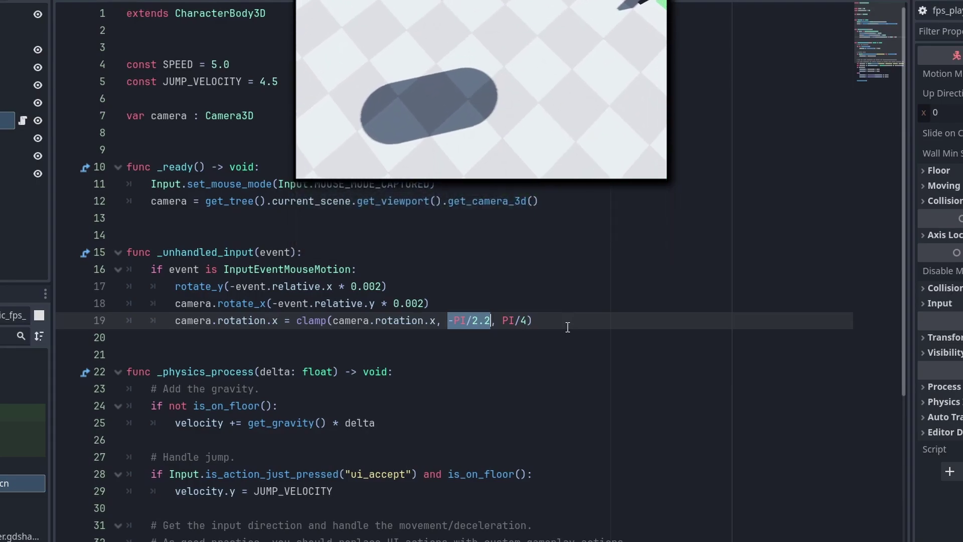
left_click(567, 327)
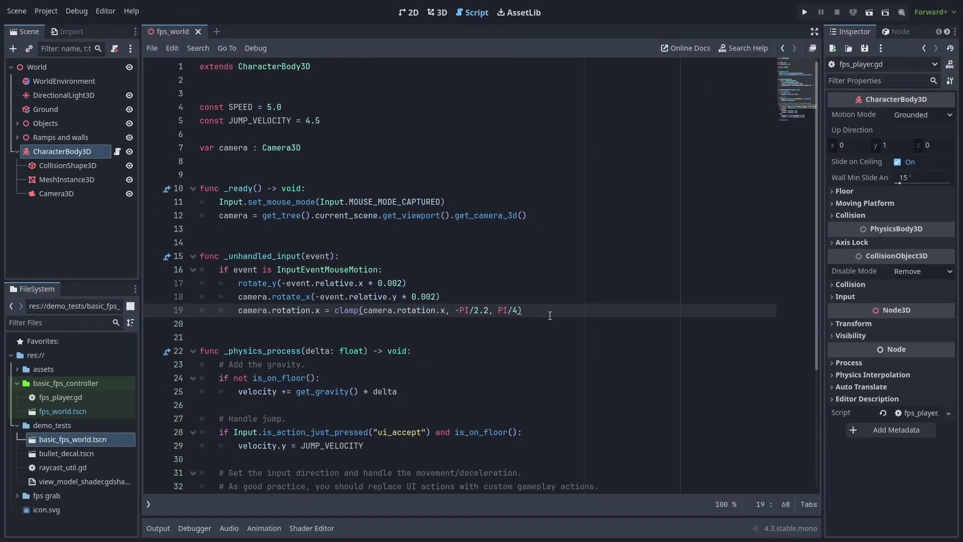
left_click(416, 311)
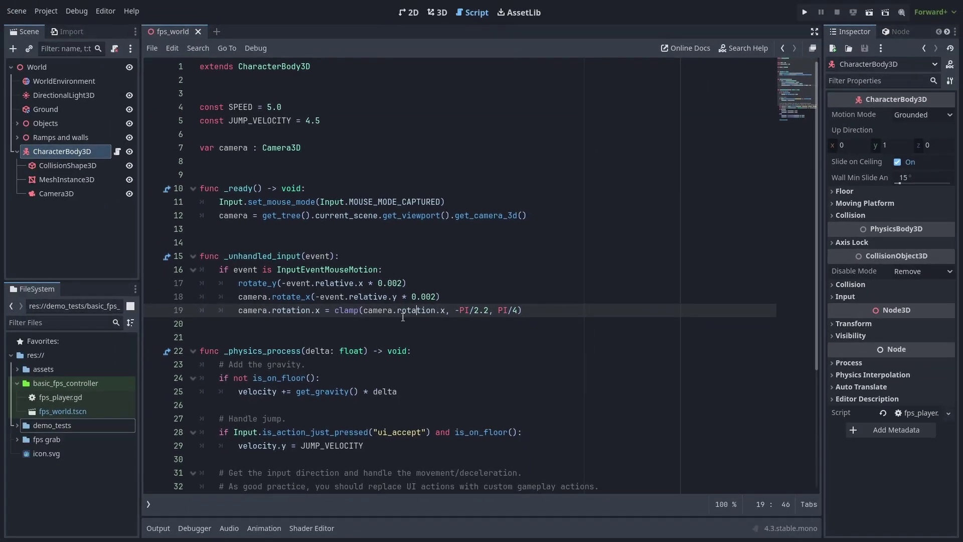
Add input actions named left, right, up, down and jump to the project's Input Map
left_click(49, 11)
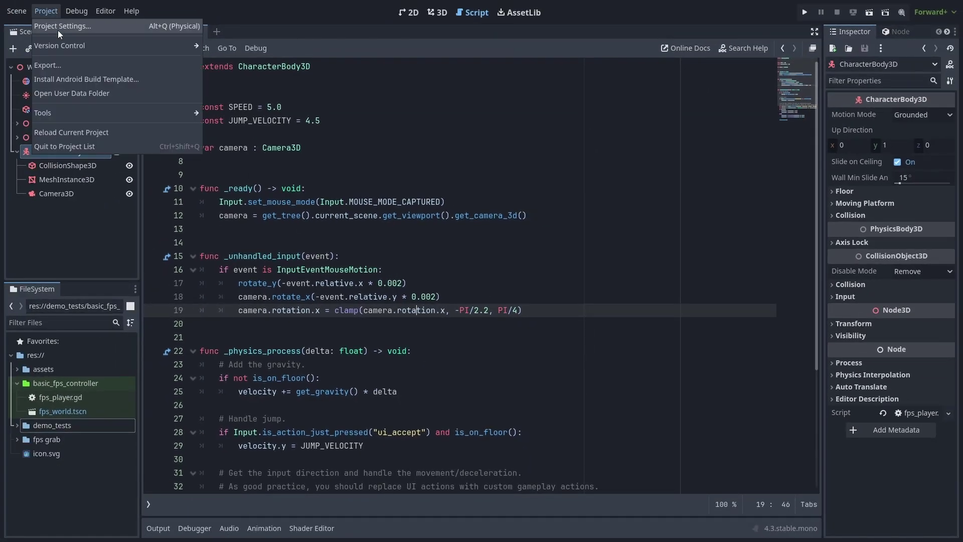
left_click(58, 30)
left_click(316, 94)
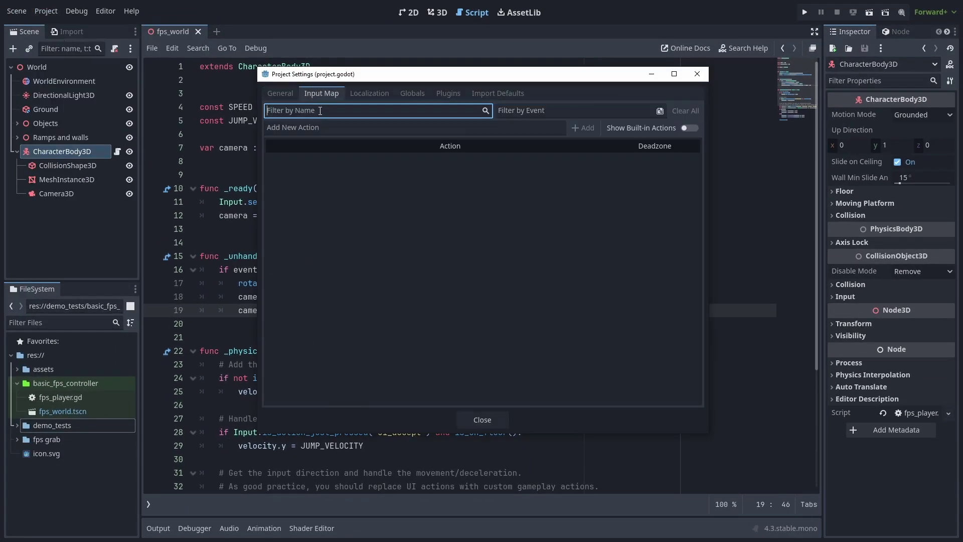
left_click(324, 127)
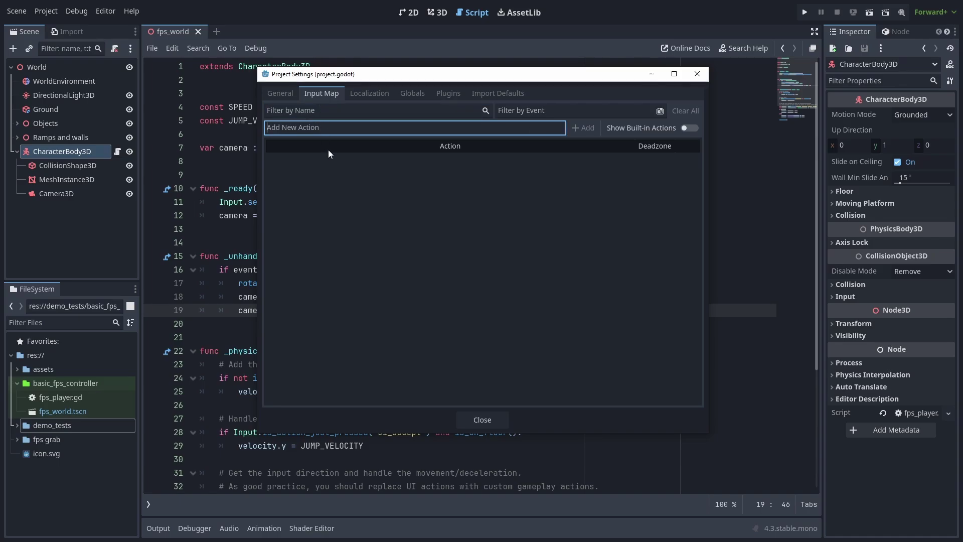
type("jum")
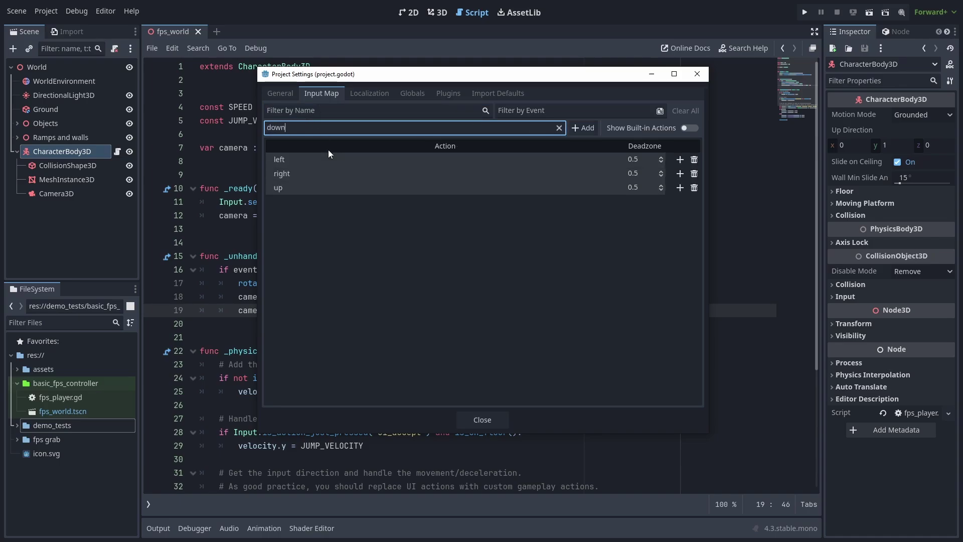
type("p")
key("Return")
Add input actions named click, quit, toggle mouse and interact to the Input Map
type("click")
key("Return")
type("quit")
key("Return")
type("togg")
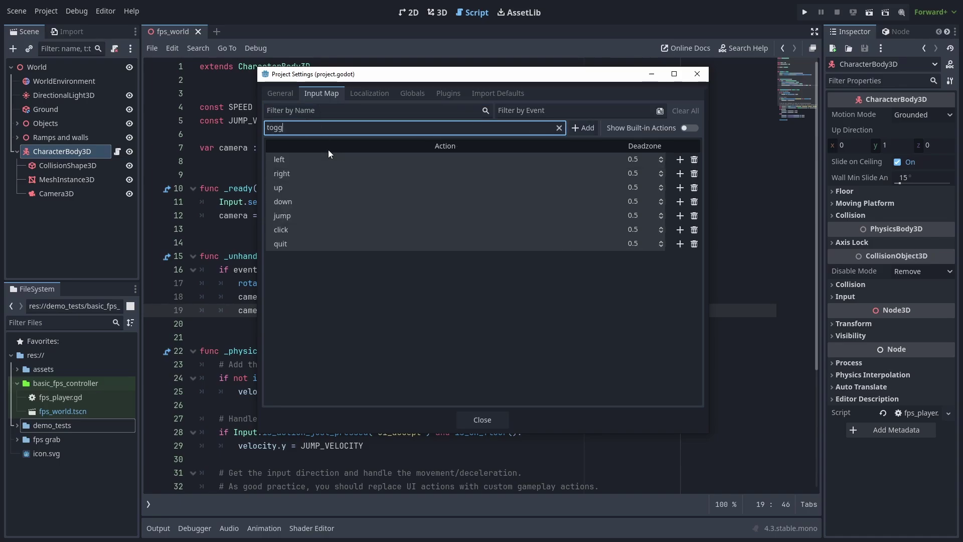
type("le mouse")
key("Return")
type("interact")
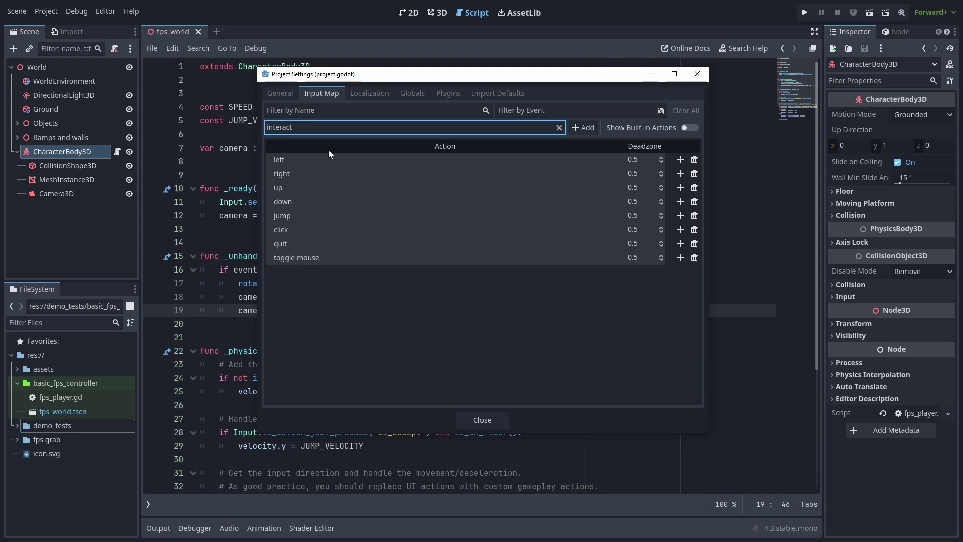
key("Return")
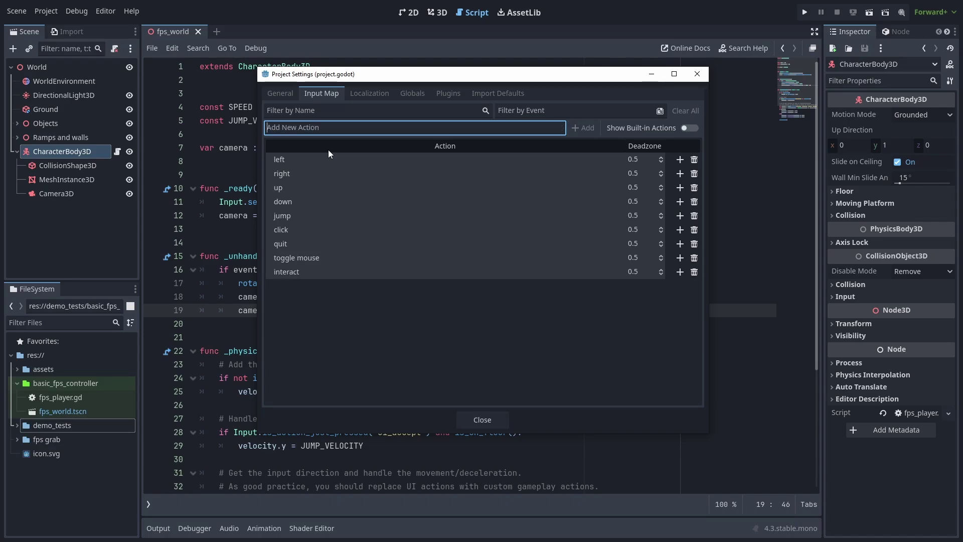
Bind the movement actions to physical keys: left to A, right to D, up to W and down to S
left_click(680, 160)
key("a")
left_click(452, 358)
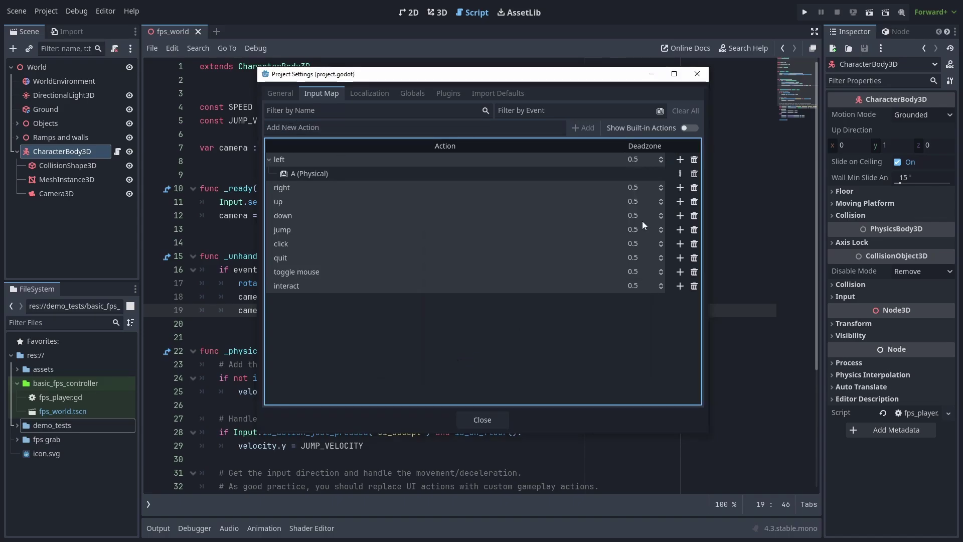
left_click(680, 188)
key("d")
left_click(452, 358)
left_click(679, 216)
key("w")
left_click(452, 357)
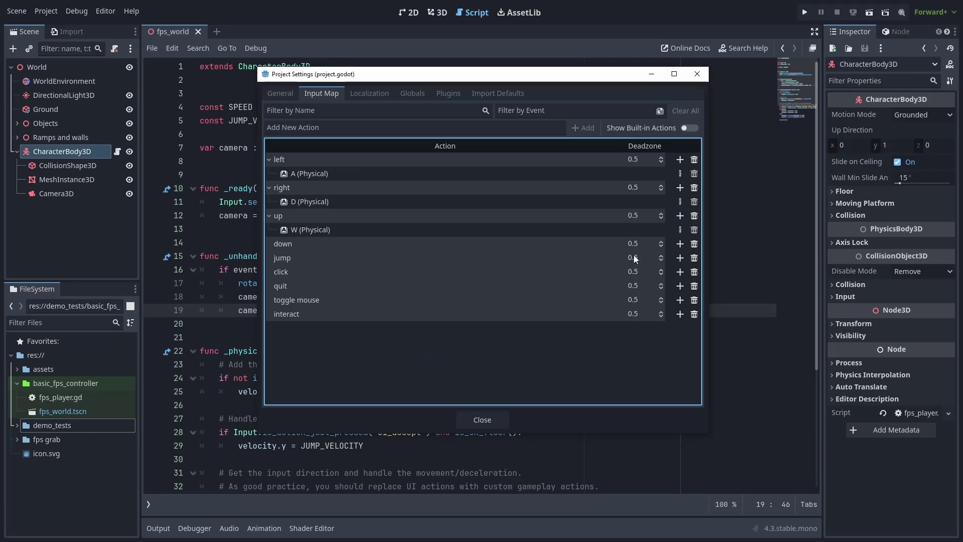
left_click(680, 244)
key("s")
left_click(452, 358)
Bind the jump action to Space, click to the Left Mouse Button and quit to Escape
left_click(680, 272)
key("space")
left_click(452, 358)
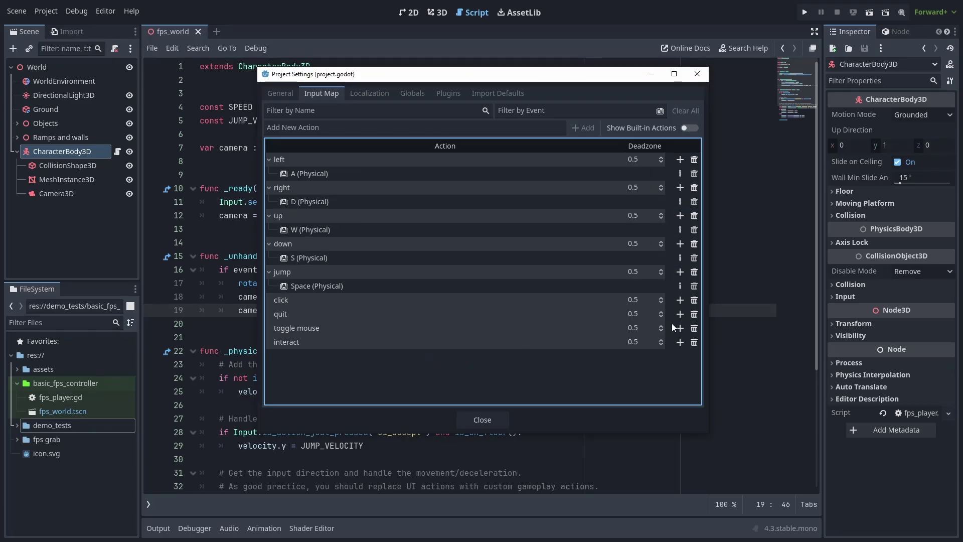
left_click(679, 300)
left_click(573, 235)
left_click(452, 358)
left_click(680, 329)
key("Escape")
left_click(452, 358)
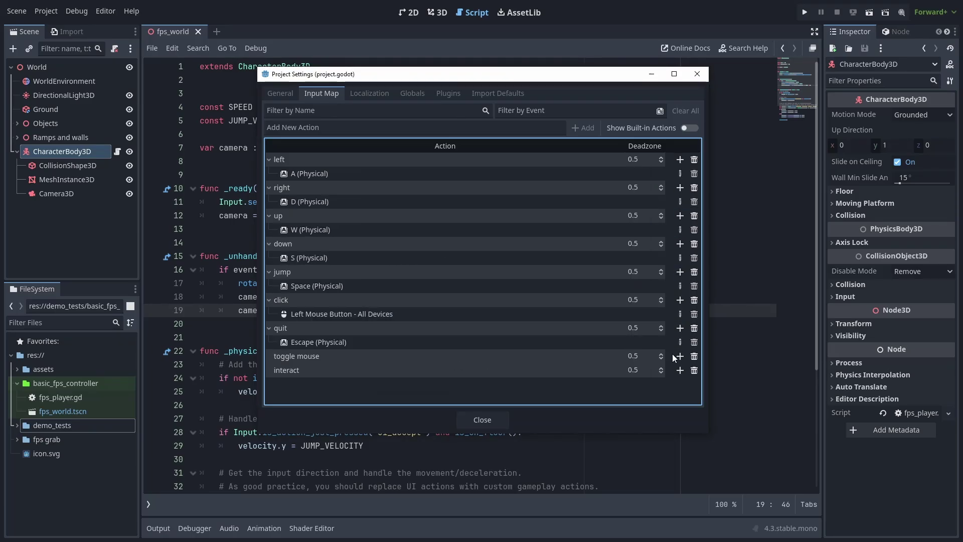
Bind the toggle mouse action to Tab and interact to E, and close the project settings
left_click(680, 356)
key("Tab")
left_click(452, 358)
left_click(679, 370)
key("e")
left_click(458, 360)
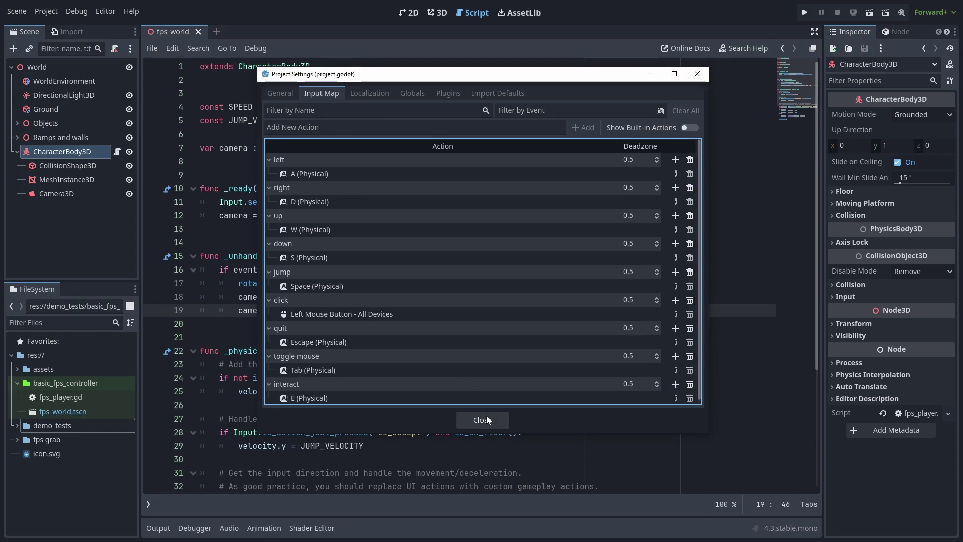
left_click(484, 420)
Replace the "ui_accept" action in the script's jump condition with "jump"
left_click(482, 258)
scroll(482, 276, "down", 4)
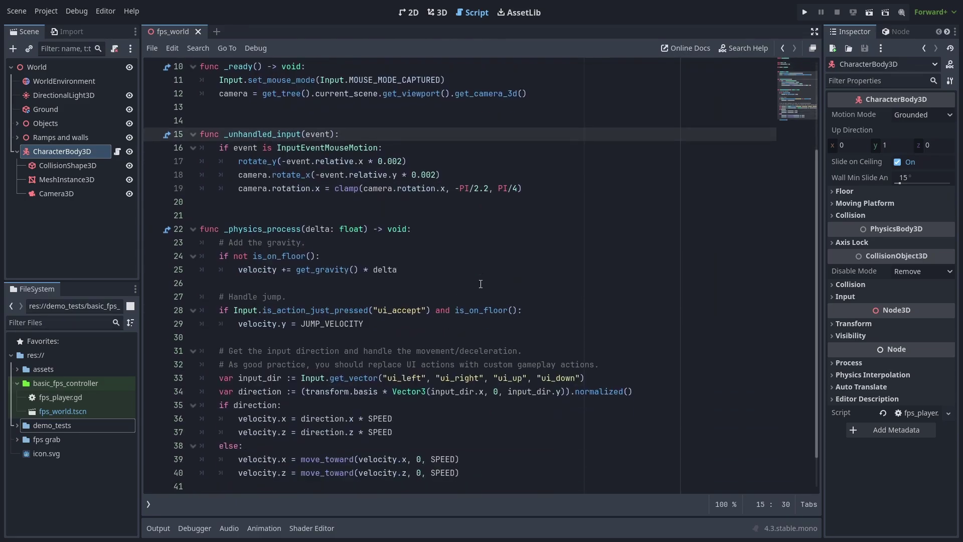
double_click(401, 270)
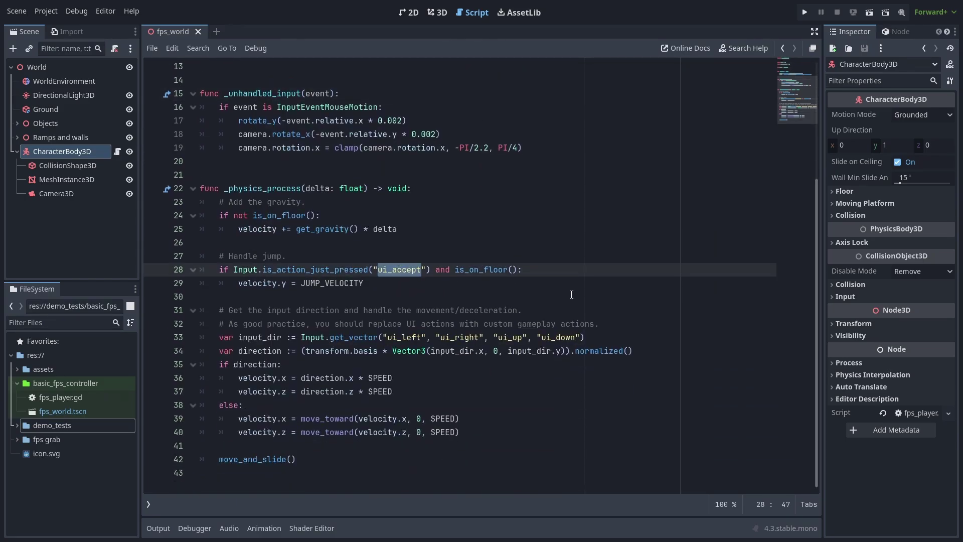
type("jump")
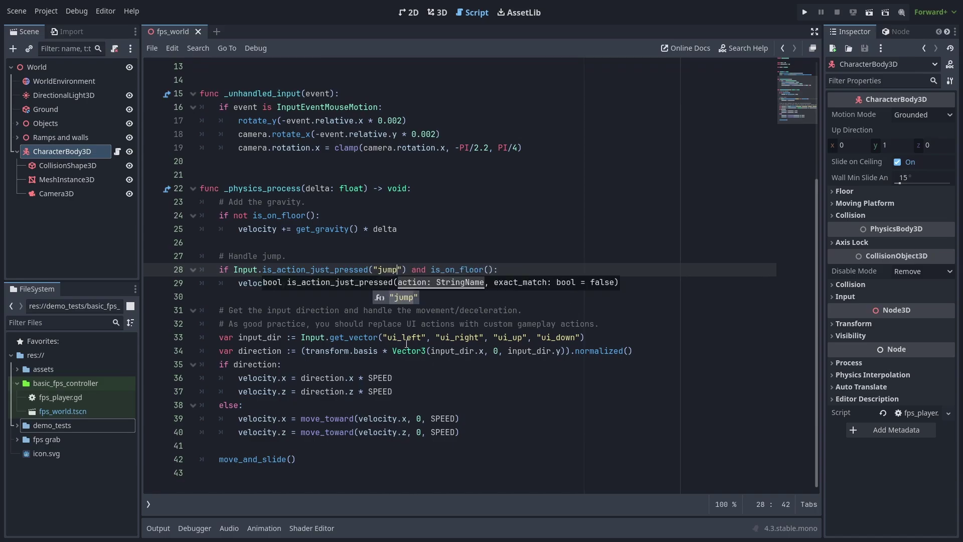
Replace the four built-in actions in the Input.get_vector call with "left", "right", "up" and "down"
double_click(406, 337)
type("left")
double_click(444, 337)
type("right")
double_click(481, 337)
type("up")
double_click(513, 337)
type("down")
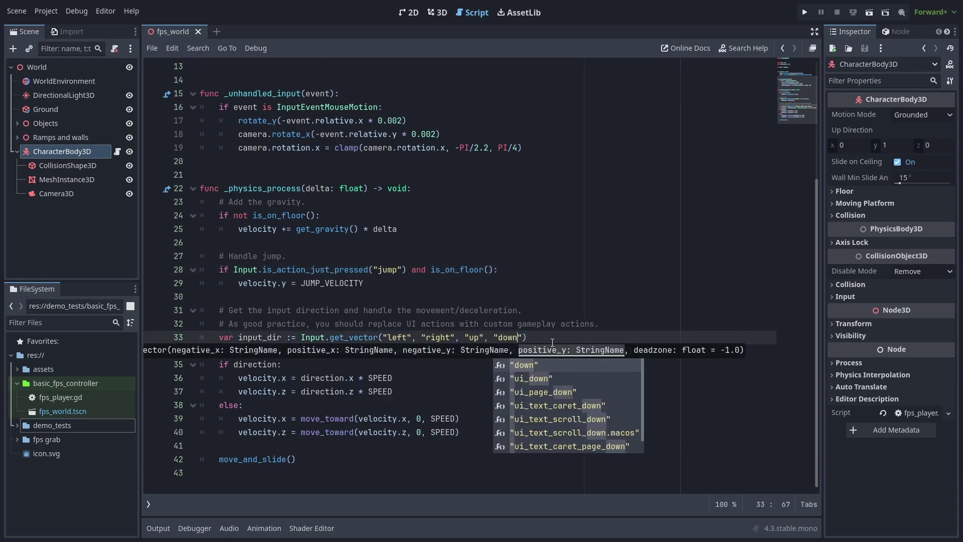
left_click(580, 326)
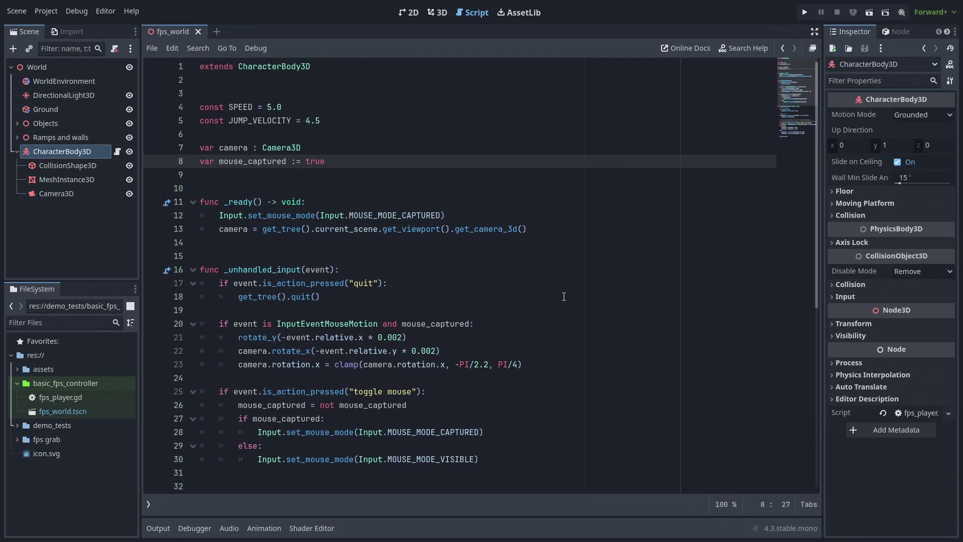
left_click(549, 277)
left_click(553, 283)
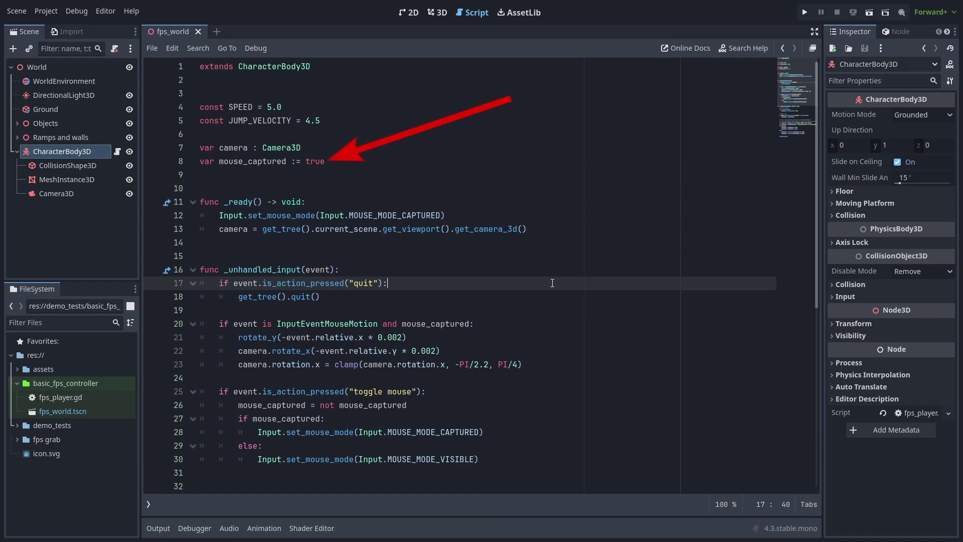
left_click(570, 392)
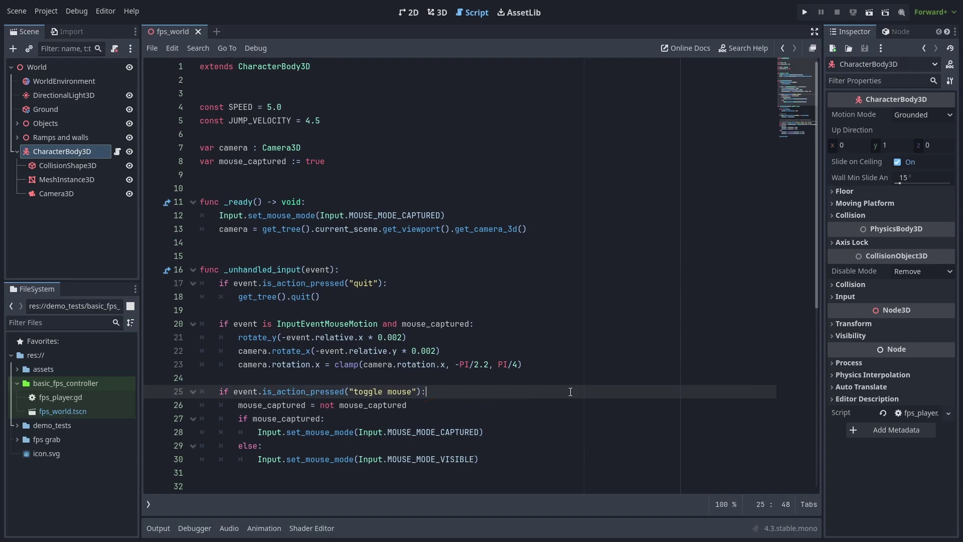
Run the project and test the custom input actions, walking the character backward and forward
key("F5")
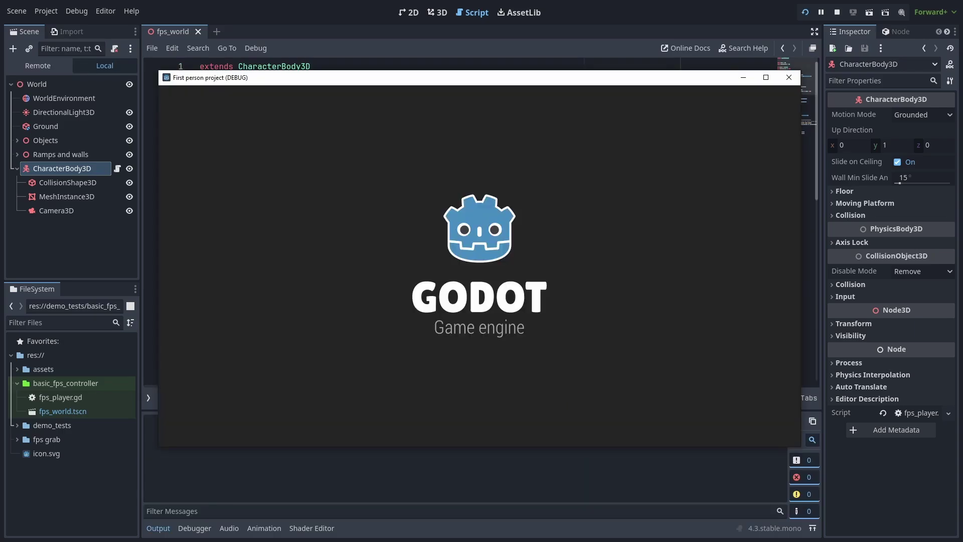
key("s")
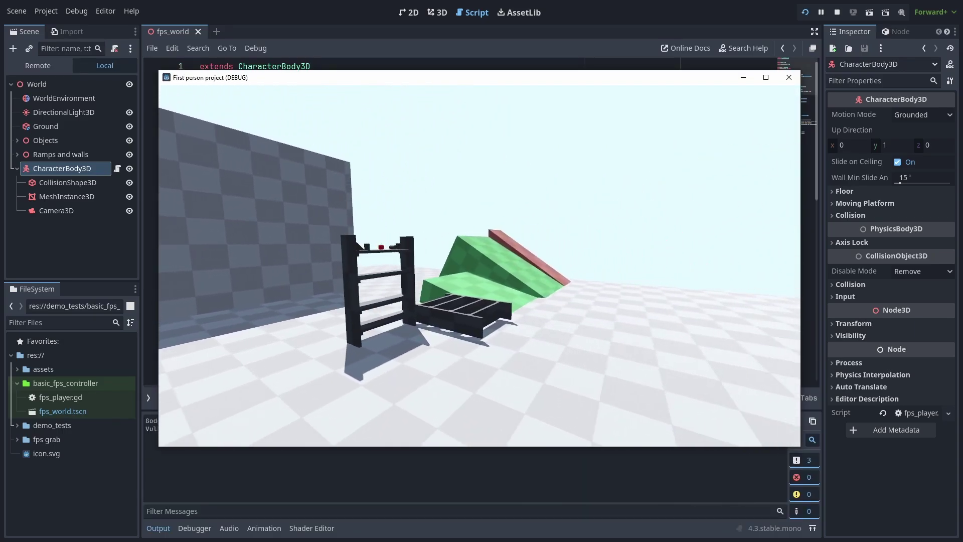
key("Escape")
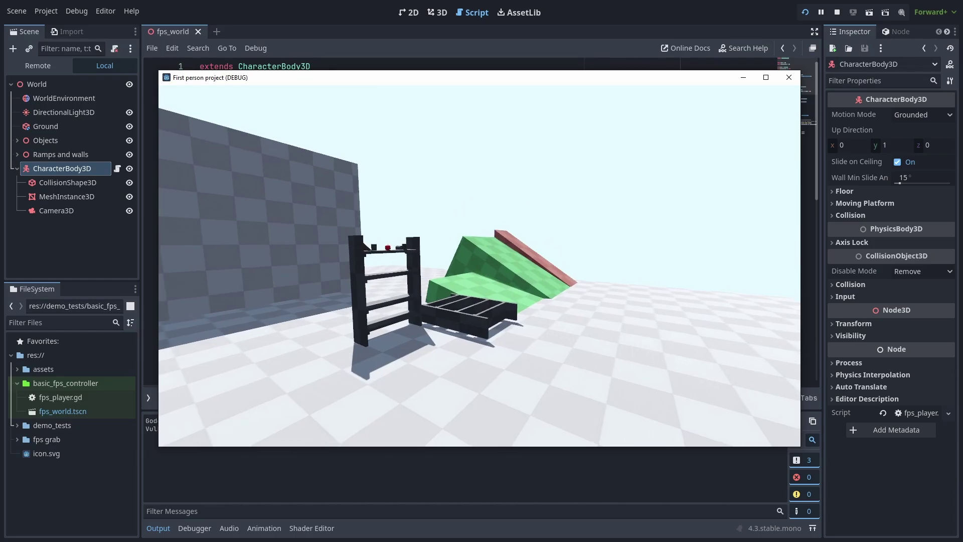
key("w")
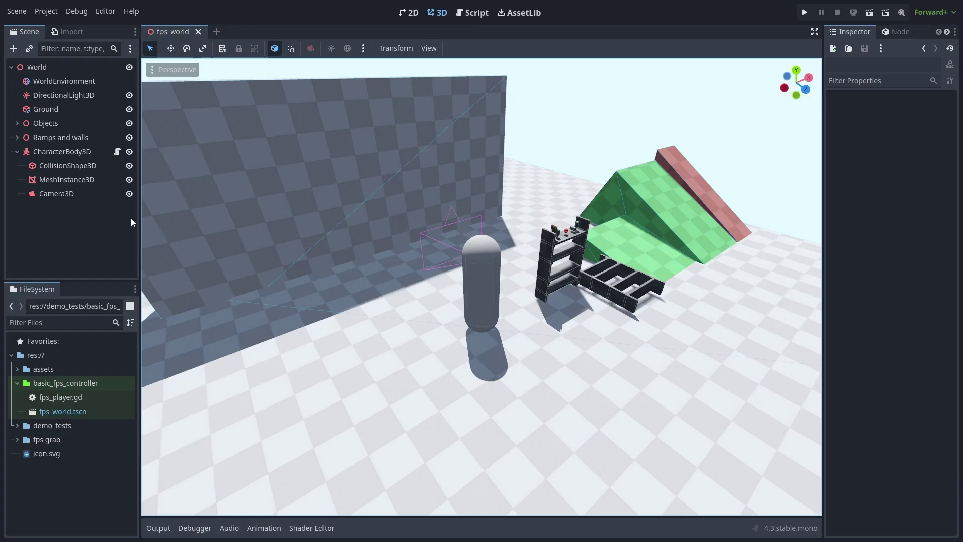
Rename the MeshInstance3D under the CharacterBody3D as InnerBody
left_click(55, 179)
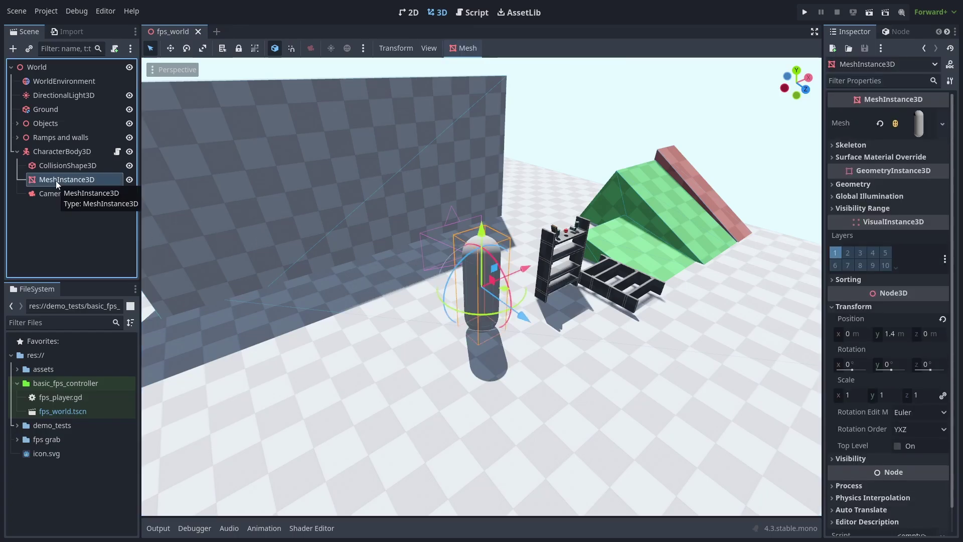
key("F2")
type("InnerBody")
key("Return")
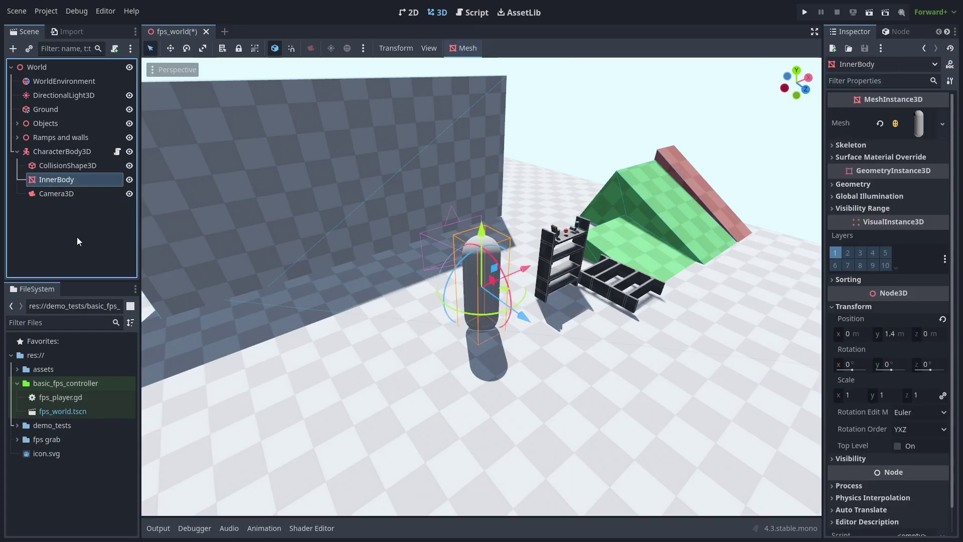
Unlink the InnerBody mesh's scale axes and set its X and Z scale to 0.5
left_click(944, 395)
left_click(856, 394)
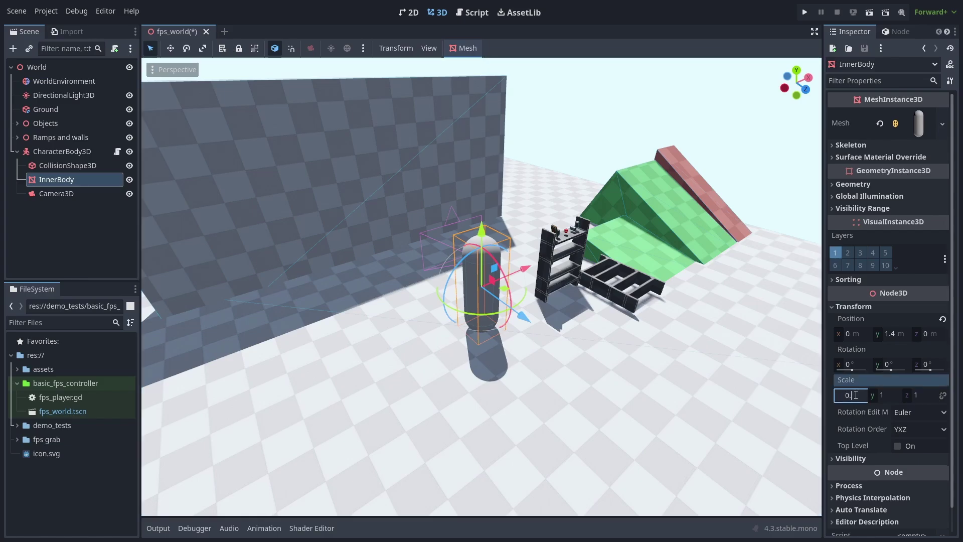
type("0.5")
key("Return")
left_click(929, 392)
type("0.5")
key("Return")
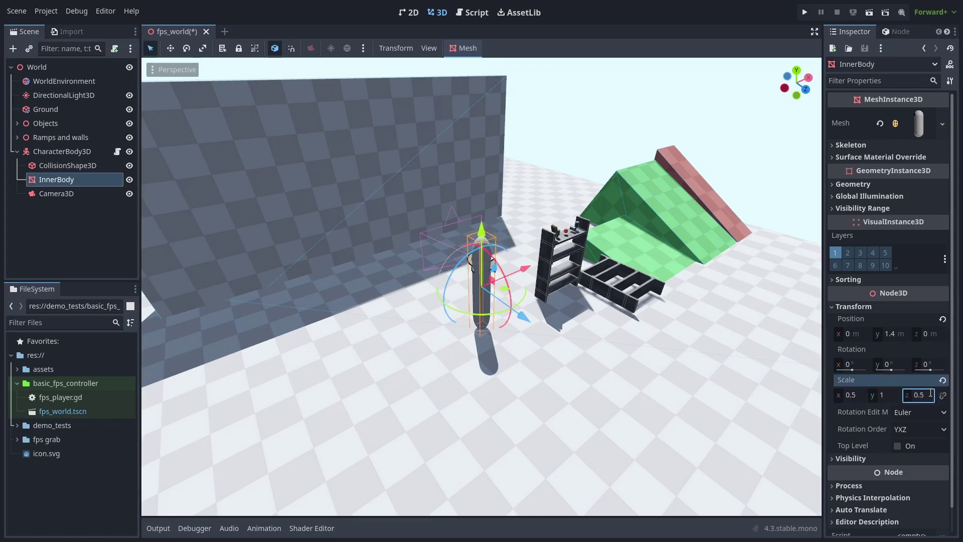
Load blue_square.tres as the InnerBody mesh's geometry material override
left_click(859, 184)
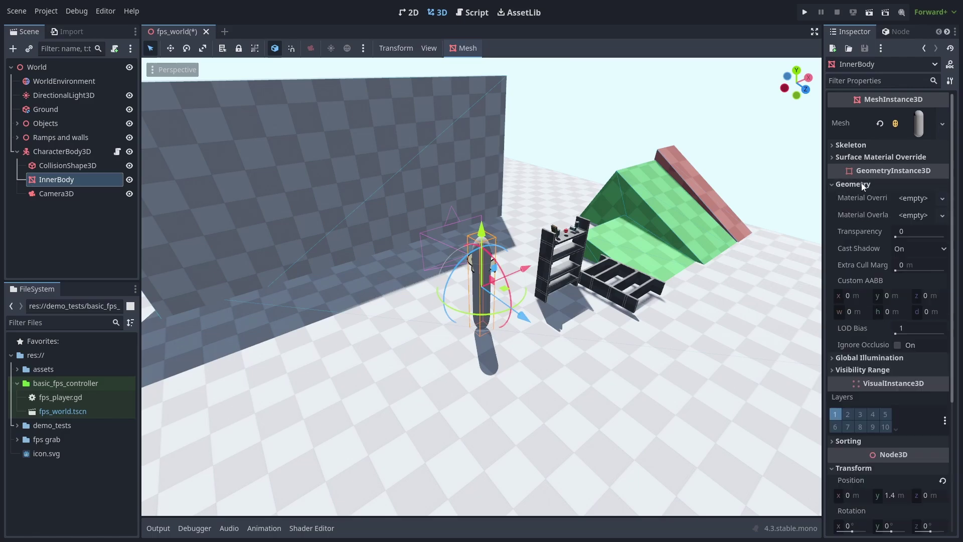
left_click(942, 199)
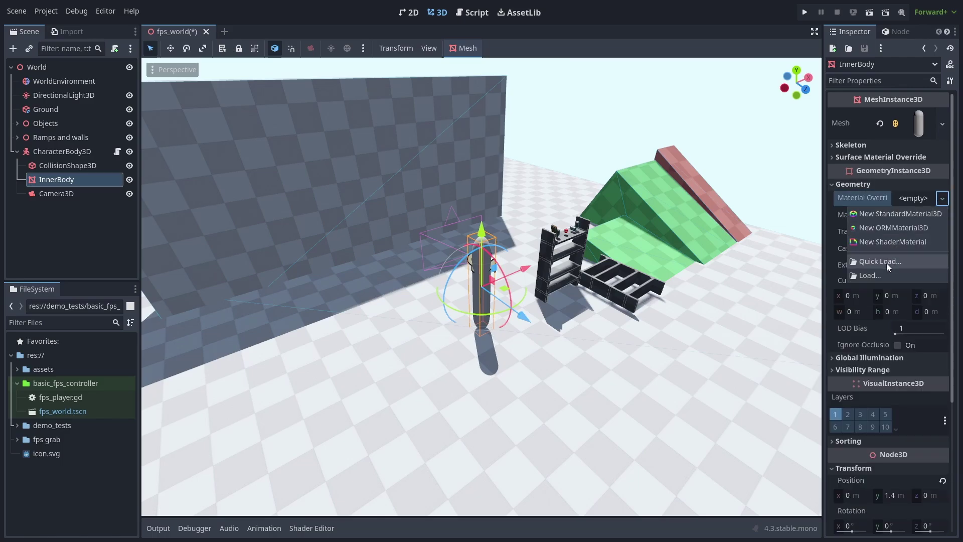
left_click(887, 263)
type("blue")
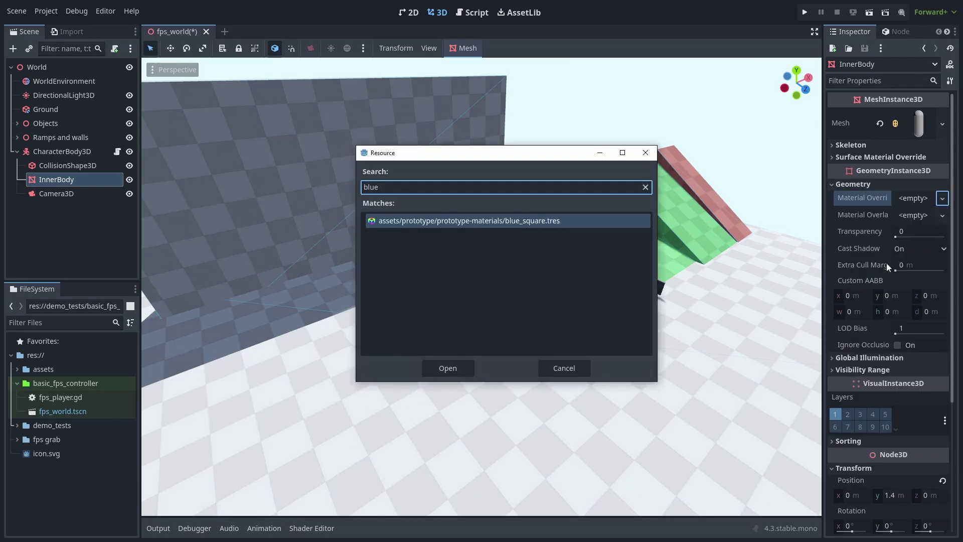
left_click(448, 368)
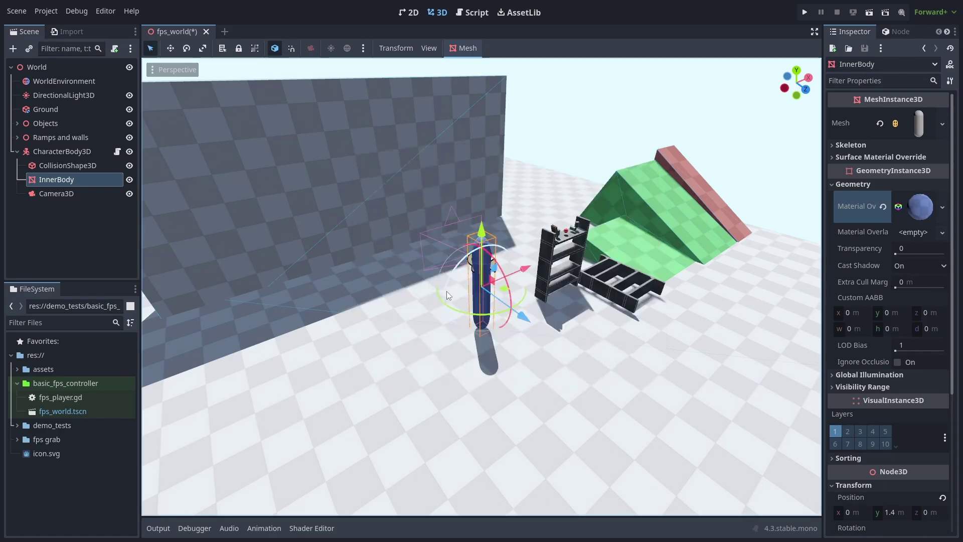
Move the Camera3D slightly forward along its Z axis, to the front of the InnerBody capsule
scroll(427, 262, "up", 3)
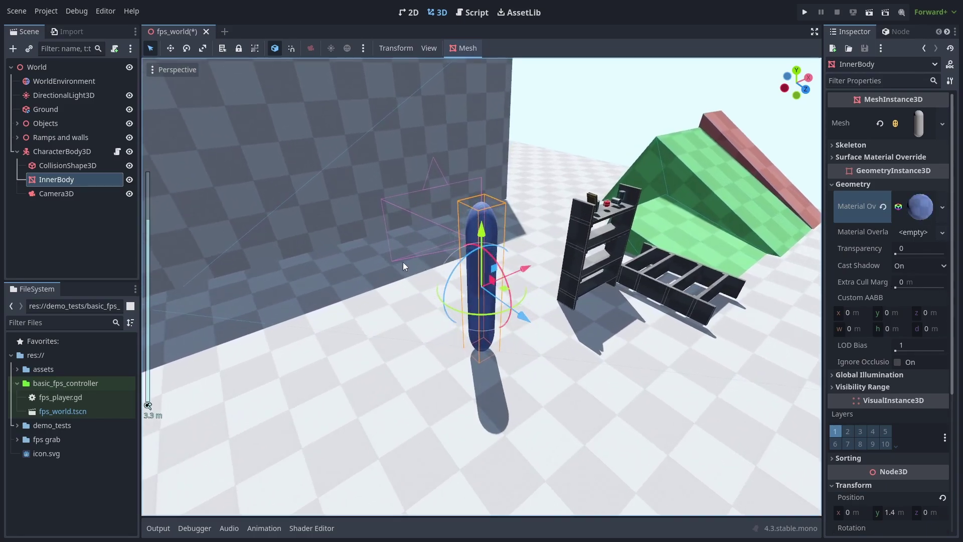
left_click(70, 195)
left_click_drag(522, 267, 505, 255)
Run the project and test walking forward and jumping with the adjusted body and camera
key("F5")
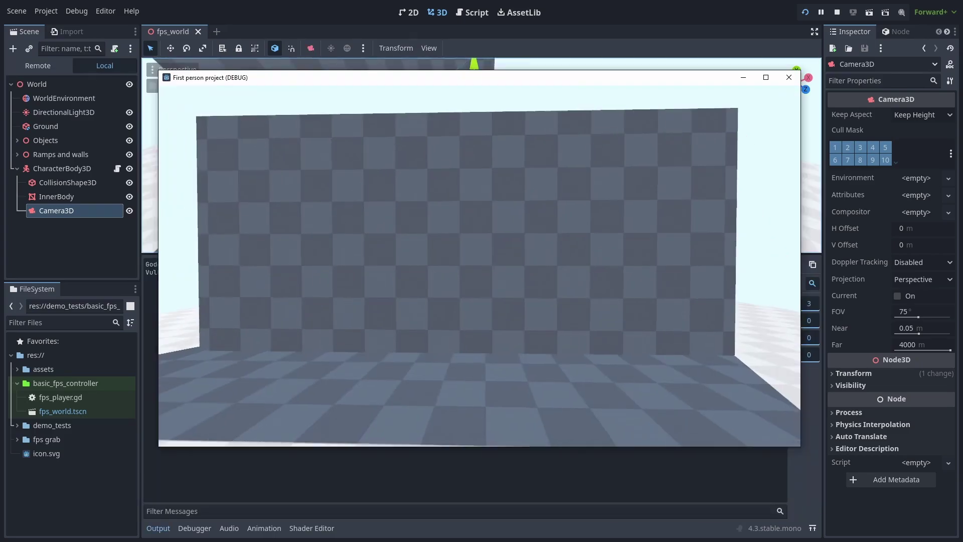
key("w")
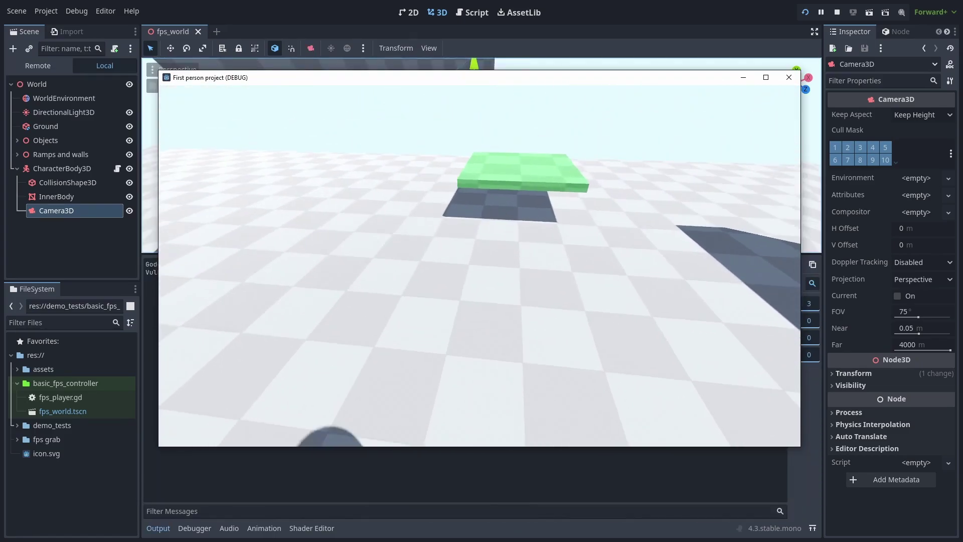
key("space")
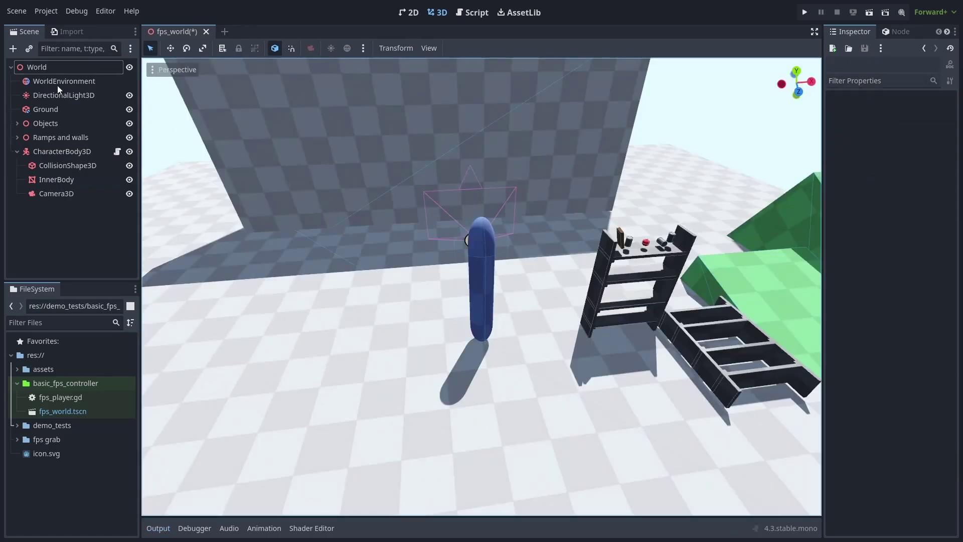
Add an AnimatableBody3D under World and move it beside the player, to about X -1.9 m, Y 1 m, Z 0
left_click(47, 67)
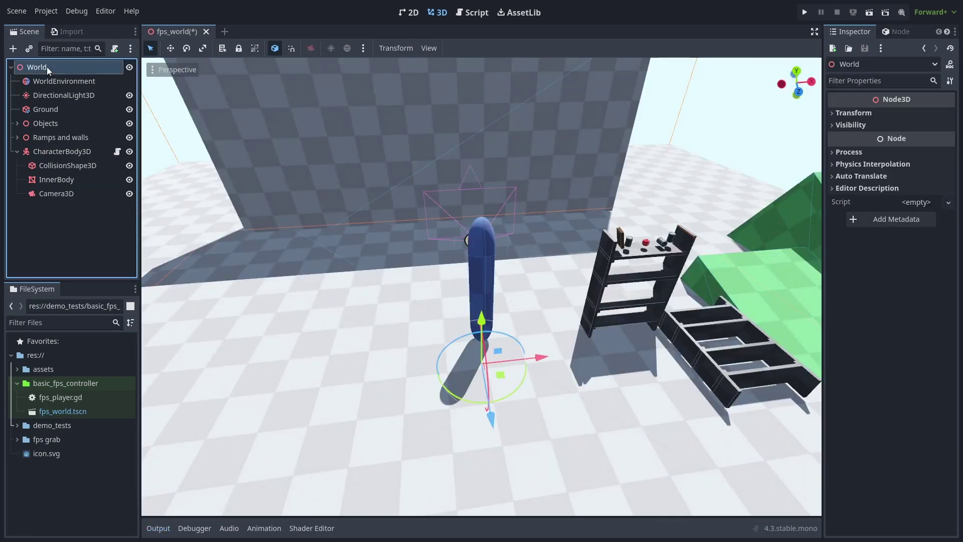
left_click(13, 48)
type("animat")
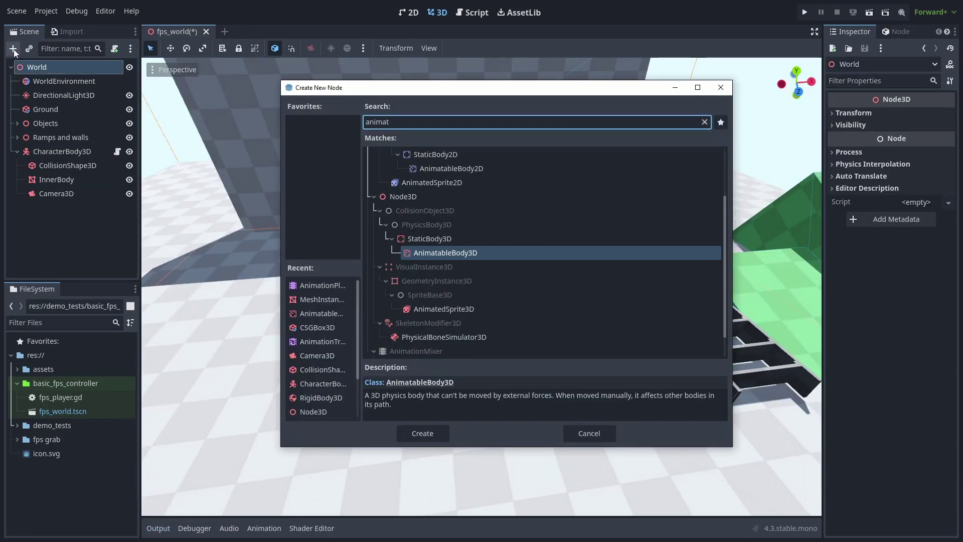
key("Return")
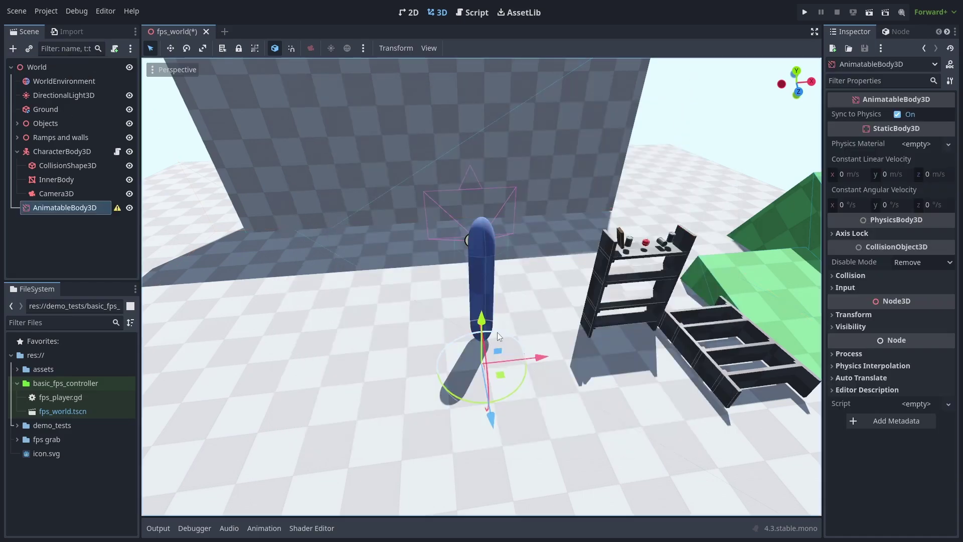
left_click_drag(498, 335, 396, 305)
key("f")
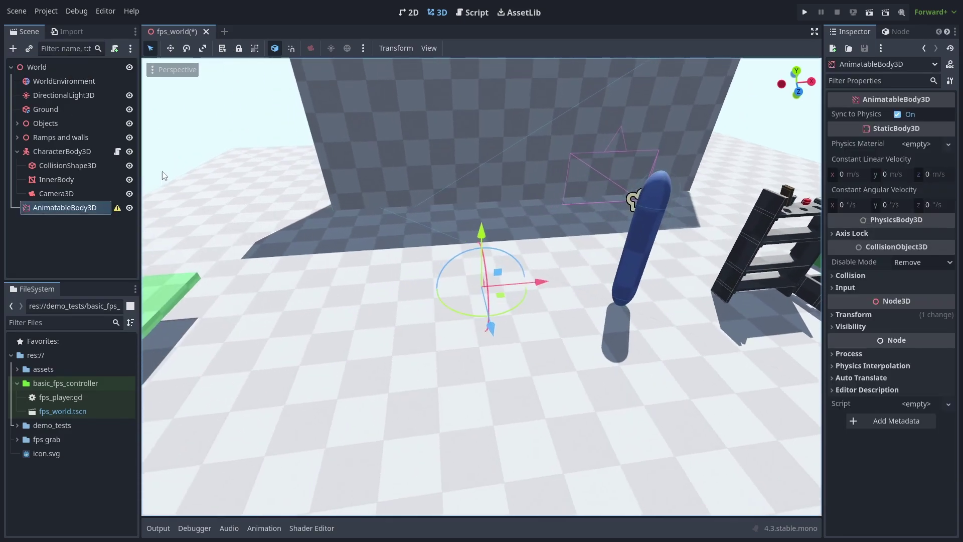
Add a MeshInstance3D as a child of AnimatableBody3D and give it a new box mesh
key("ctrl+a")
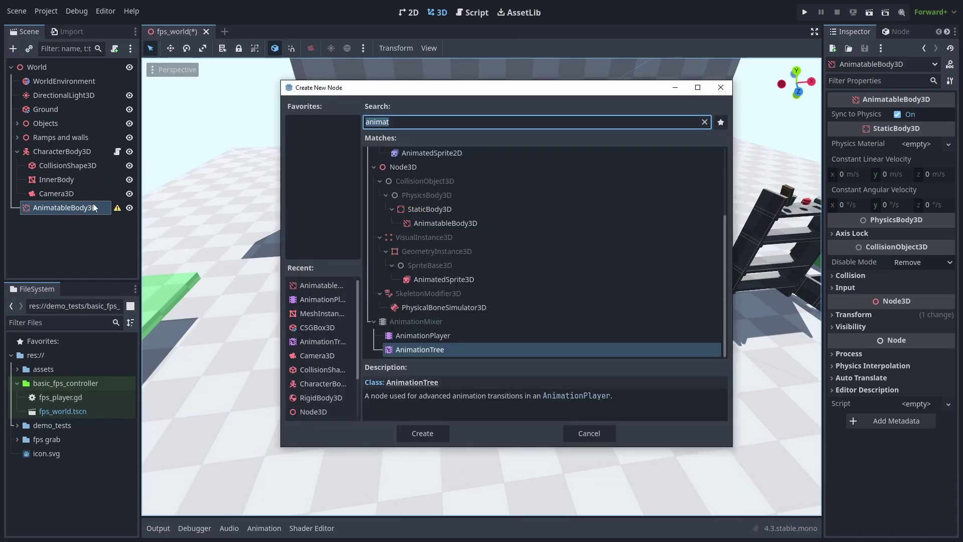
type("mesh")
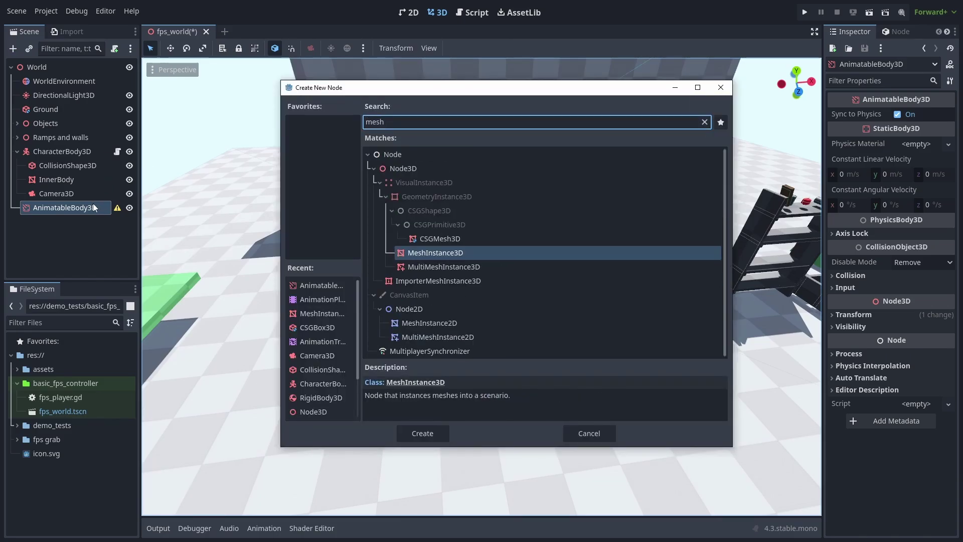
key("Return")
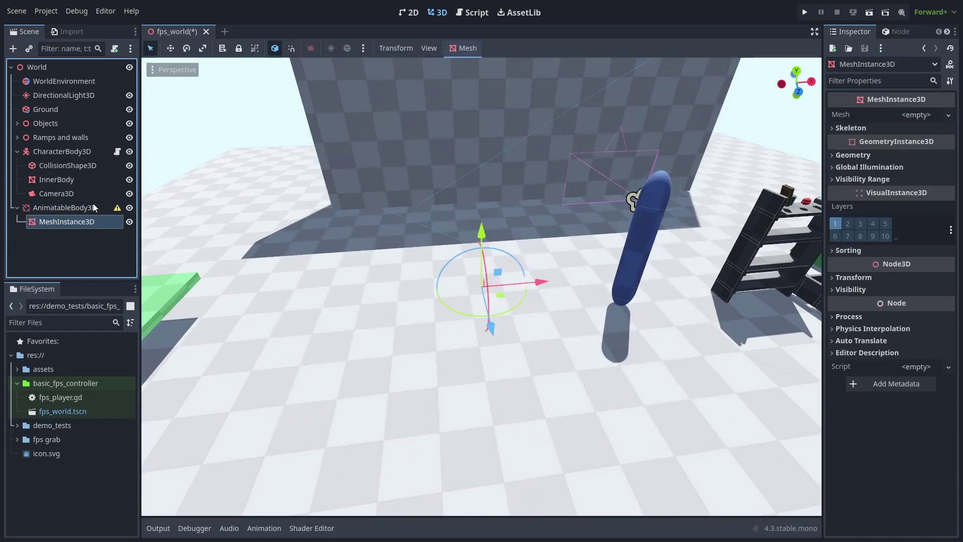
left_click(901, 115)
left_click(891, 158)
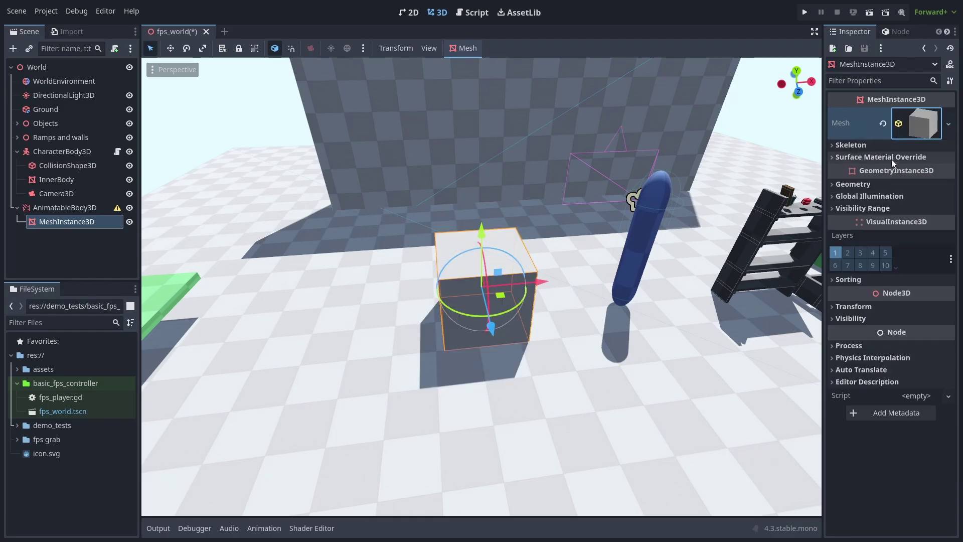
Set the platform box mesh's size to X 1.5 m, Y 0.1 m and Z 1.5 m
left_click(910, 122)
left_click(888, 238)
type("0.1")
key("Return")
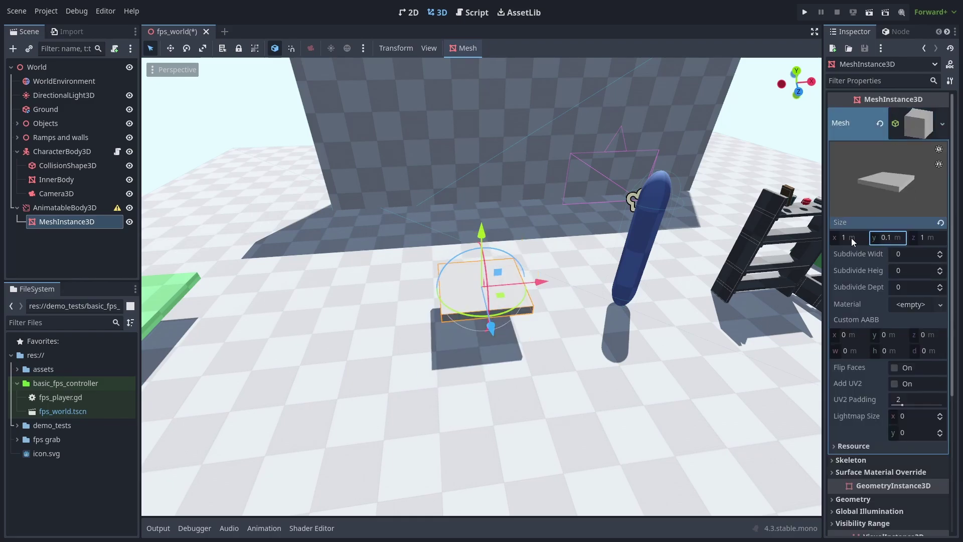
left_click(851, 238)
type("1.5")
key("Return")
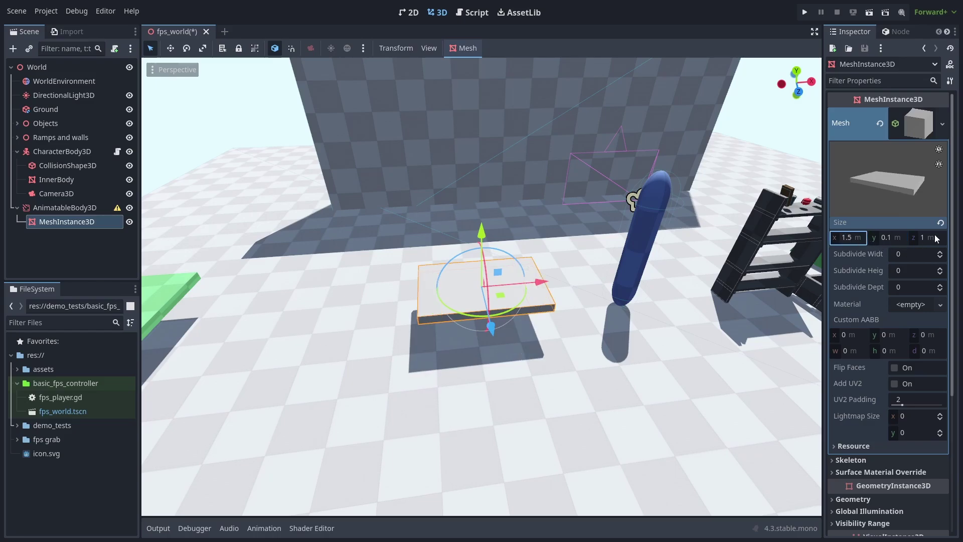
left_click(936, 235)
key("Return")
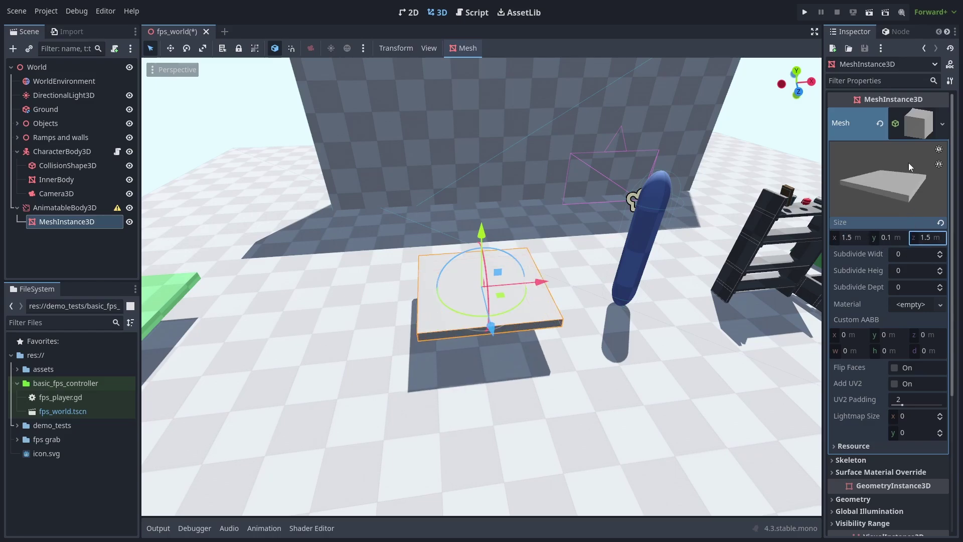
left_click(918, 123)
Load the green material as the platform MeshInstance3D's geometry material override
left_click(862, 185)
left_click(921, 201)
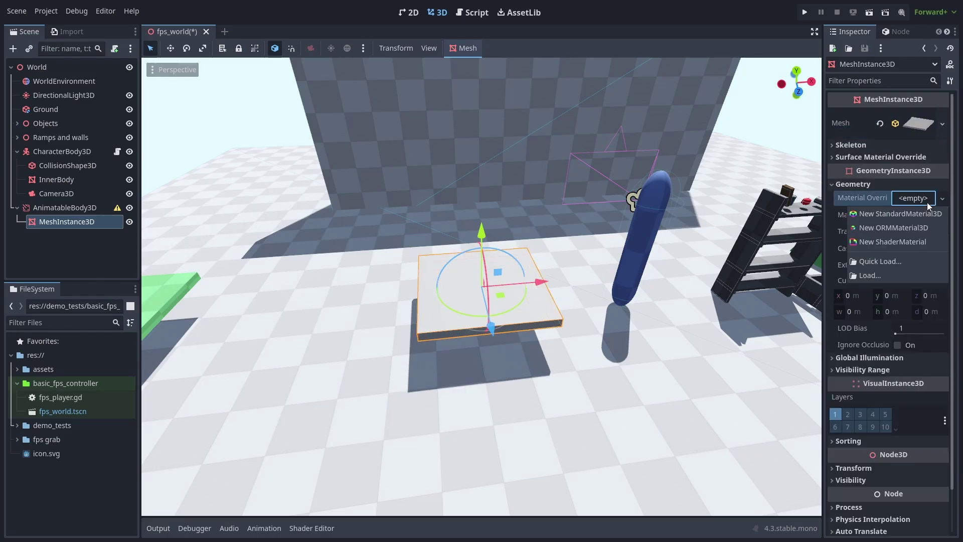
left_click(898, 255)
type("green")
double_click(572, 234)
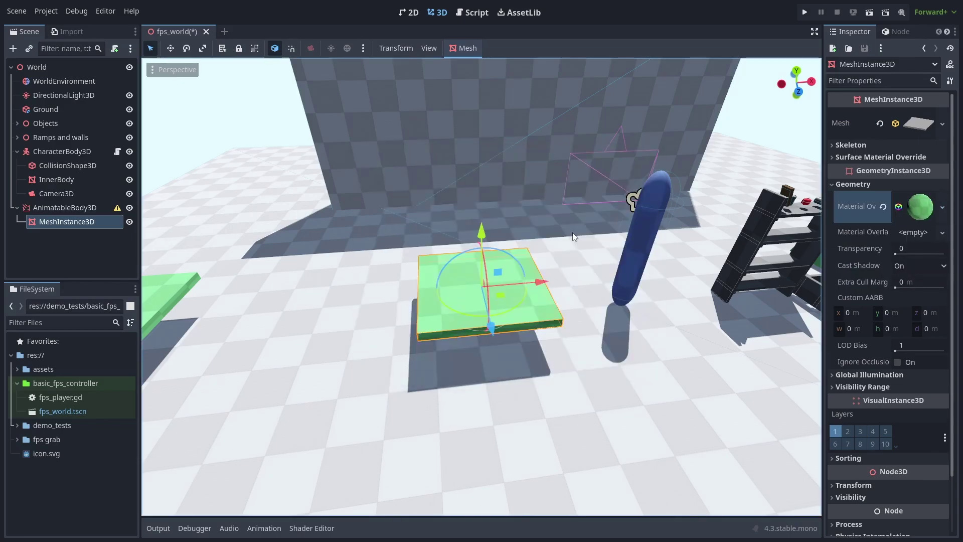
Create a Simplified Convex collision shape from the platform mesh, placed as its sibling
left_click(467, 48)
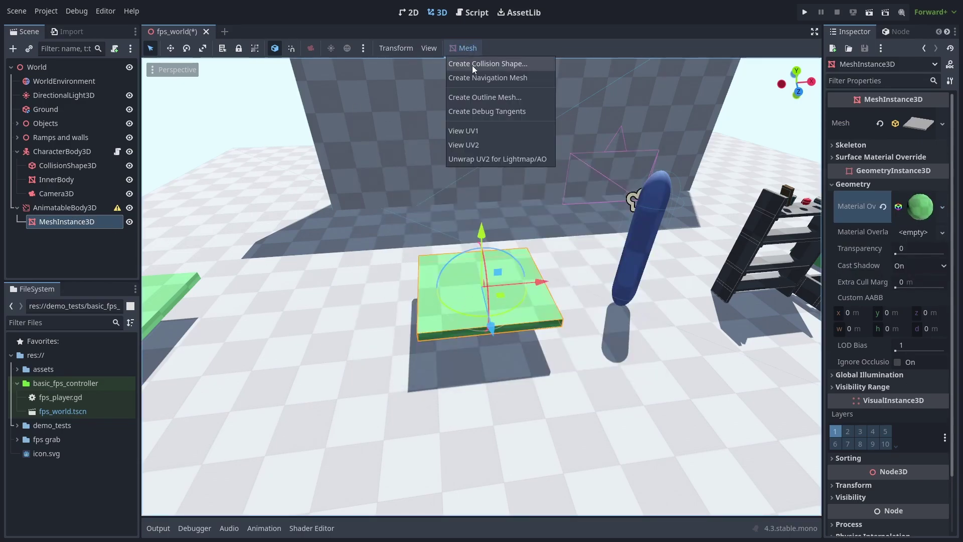
left_click(472, 64)
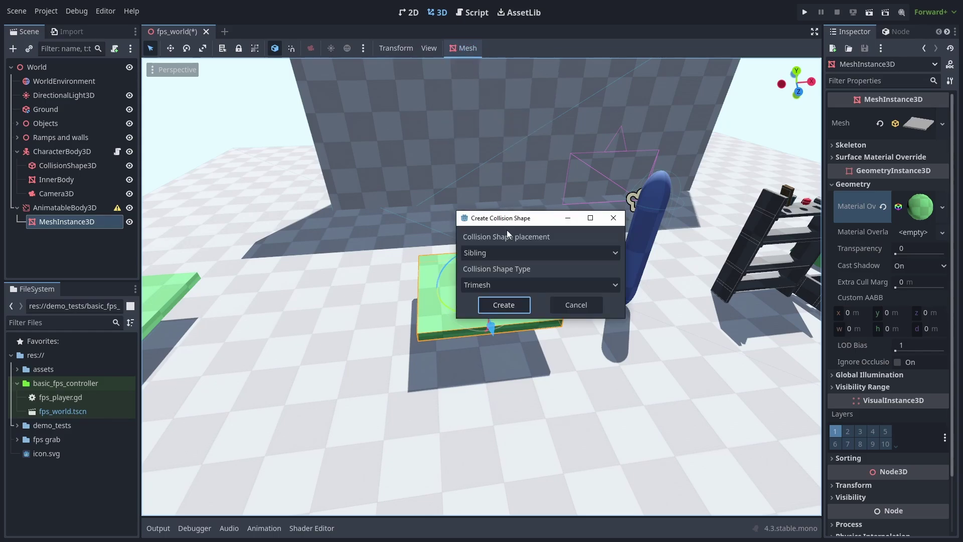
left_click(513, 288)
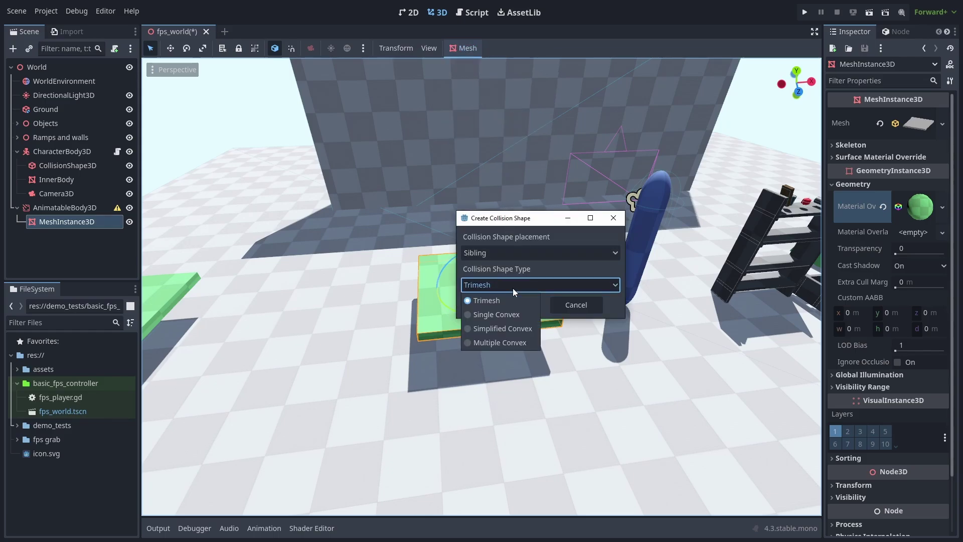
left_click(510, 328)
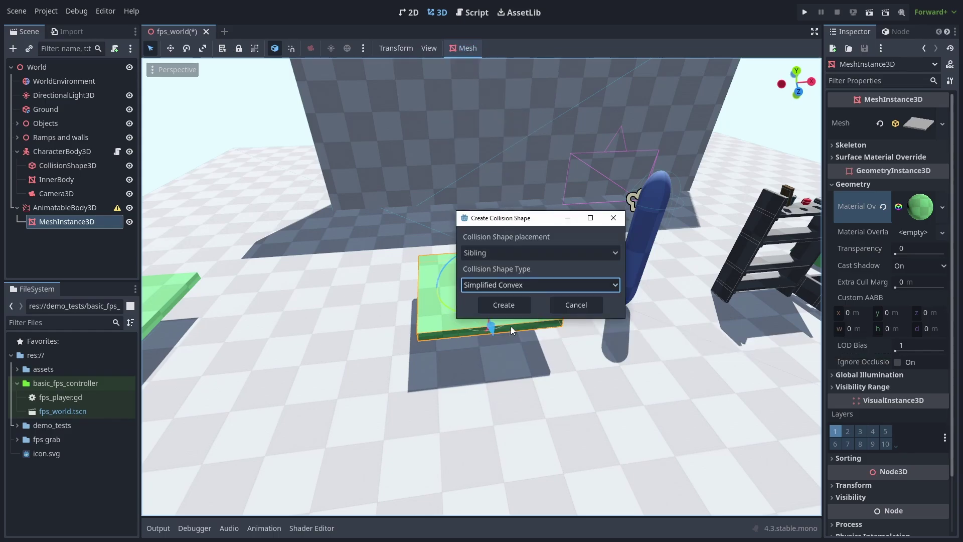
left_click(511, 302)
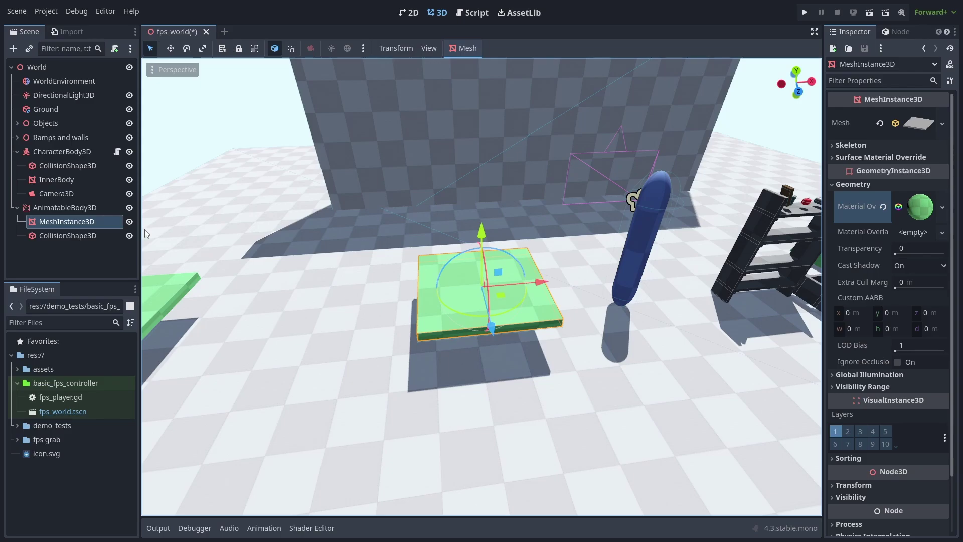
Add an AnimationPlayer node as a child of AnimatableBody3D
left_click(95, 207)
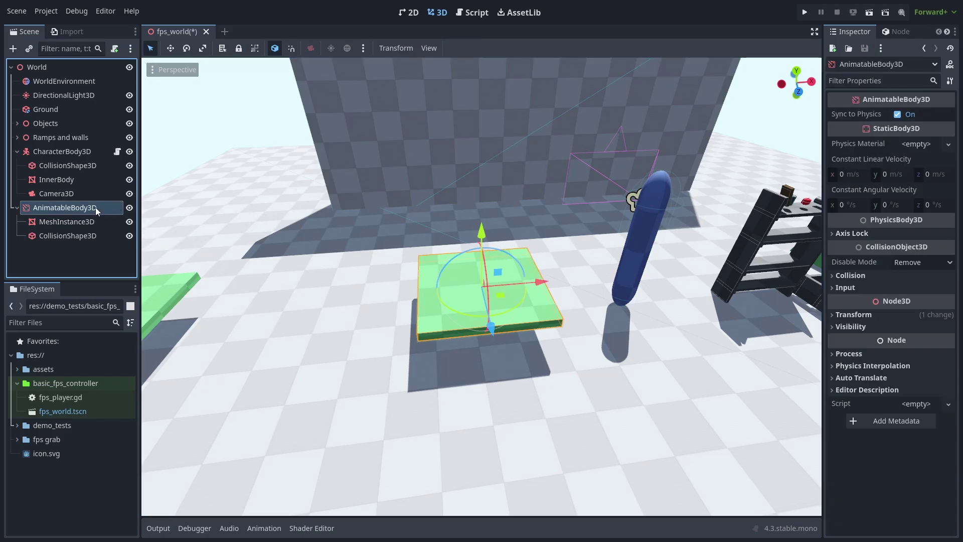
key("ctrl+a")
type("animation")
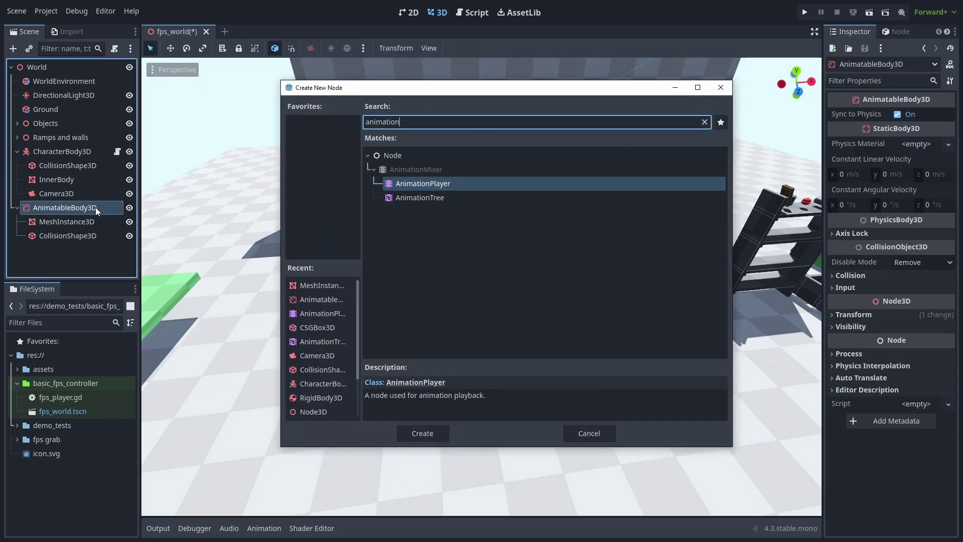
key("Escape")
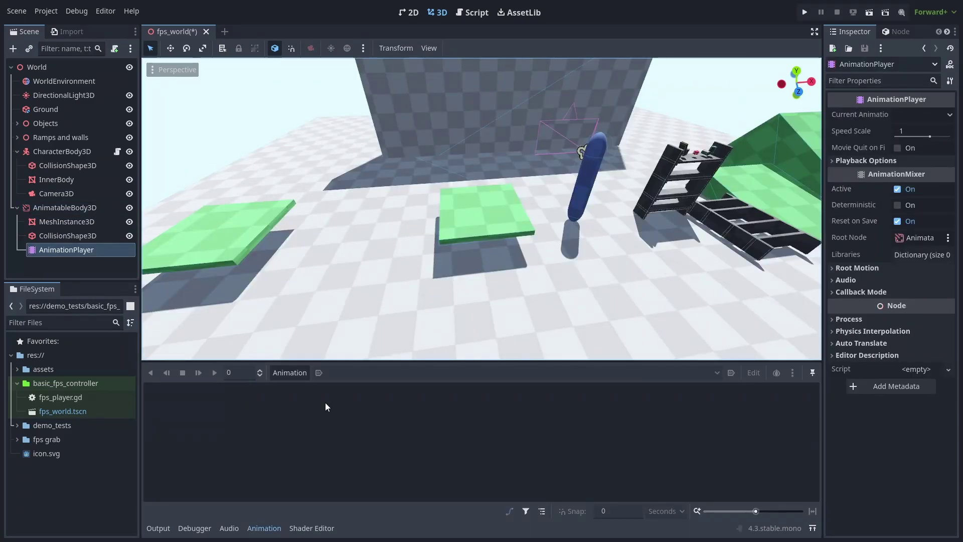
Create a new animation named platform in the AnimationPlayer
left_click(293, 377)
left_click(311, 391)
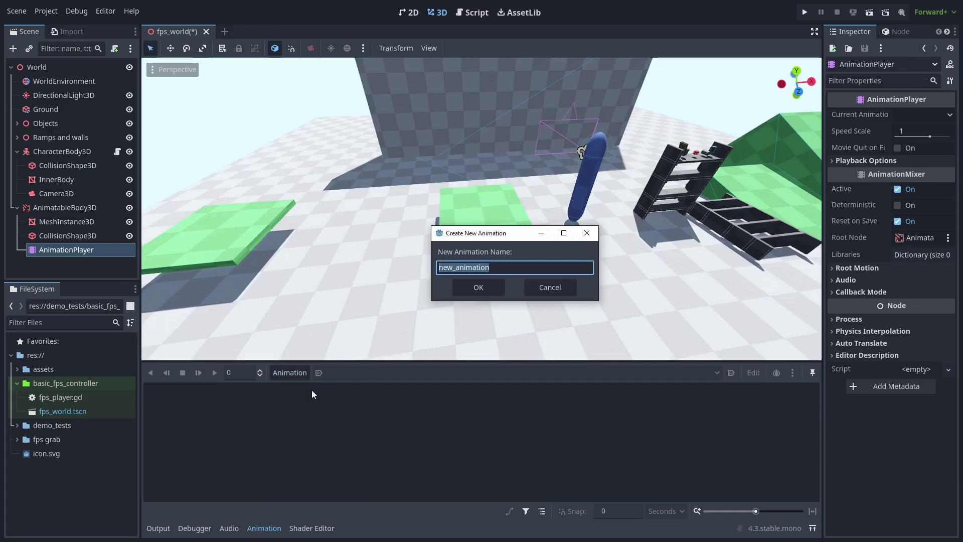
type("platform")
key("Return")
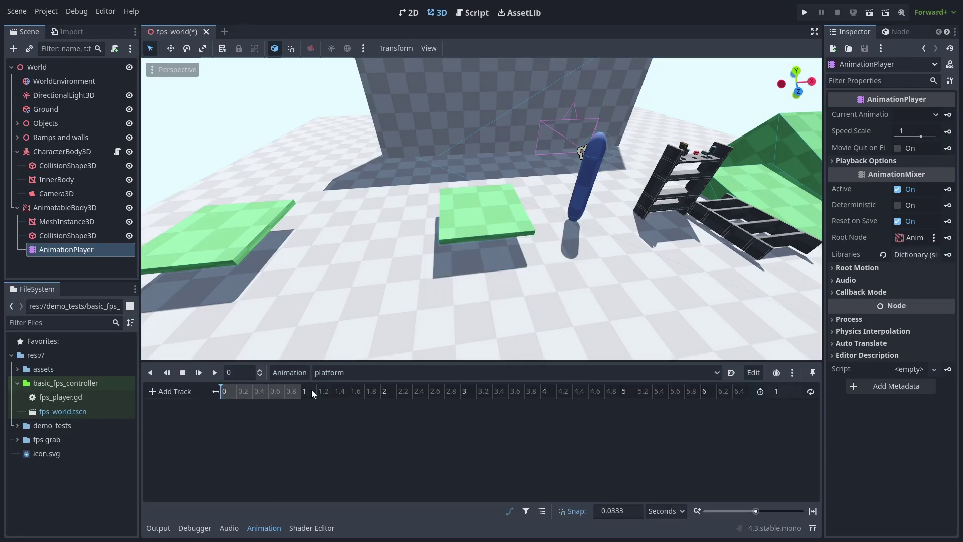
Key AnimatableBody3D's position on a new track at 0 s, and again at 0.9667 s with the platform moved to Z -1.7 m
left_click(91, 207)
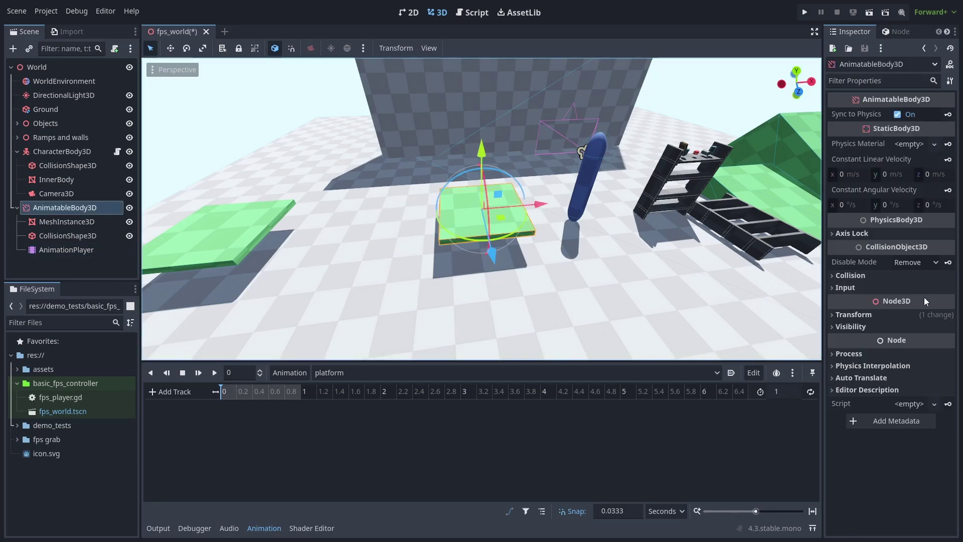
left_click(917, 315)
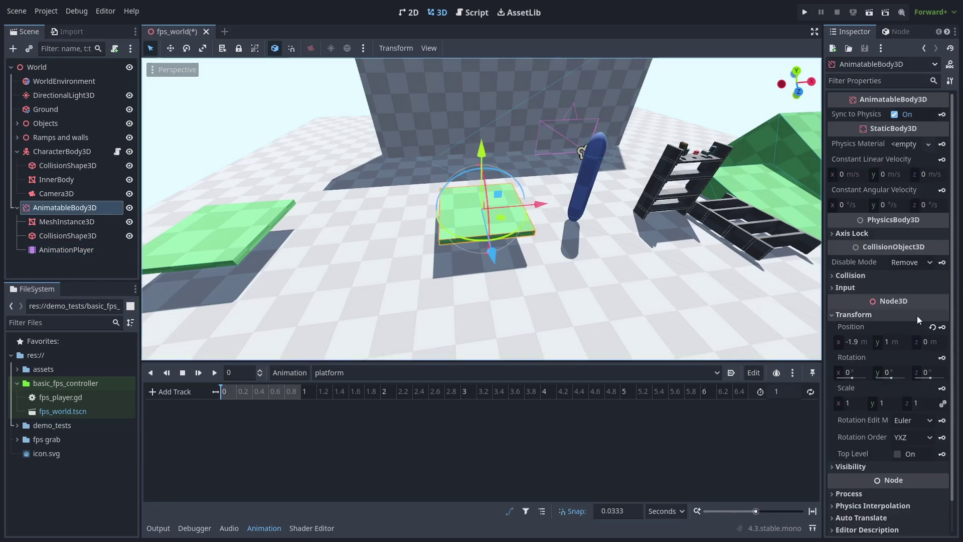
left_click(943, 329)
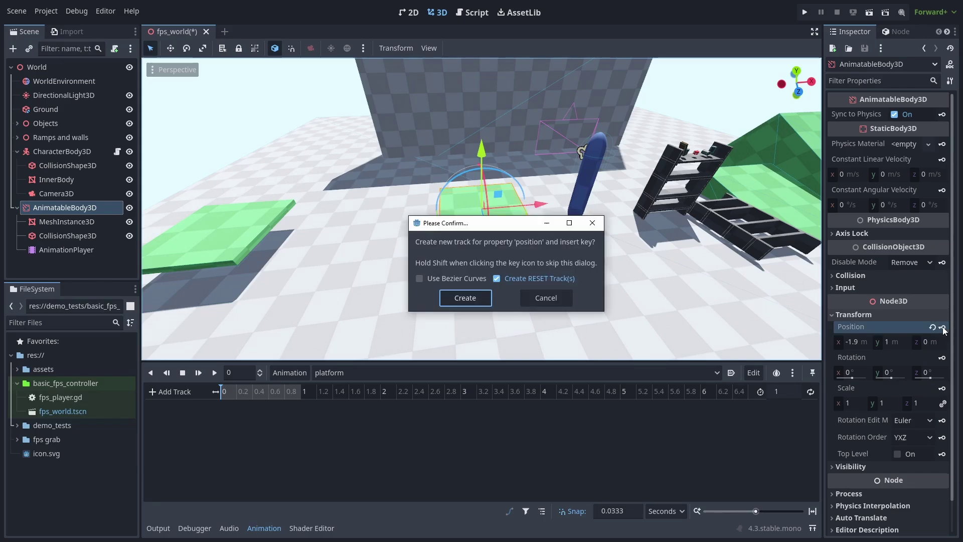
left_click(479, 303)
left_click_drag(223, 392, 298, 395)
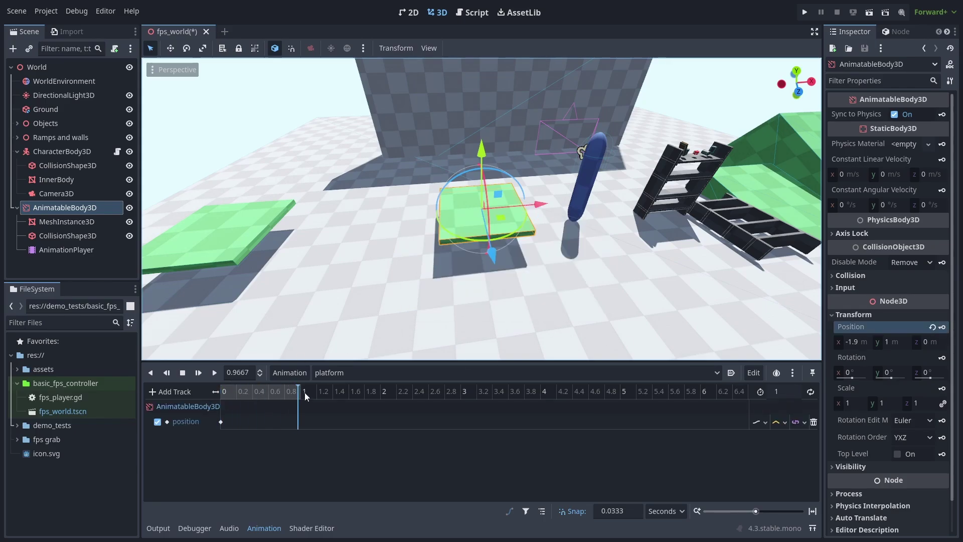
left_click_drag(490, 255, 480, 200)
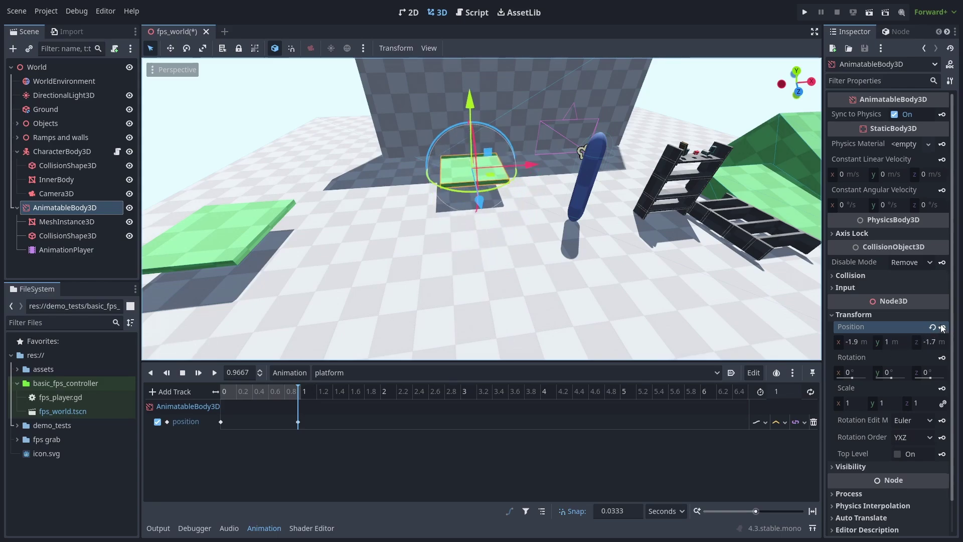
Try moving the platform to about X 1.374 m at 1 s, and delete the position track from the platform animation
mouse_move(290, 392)
left_mouse_down()
mouse_move(206, 394)
mouse_move(307, 402)
left_mouse_up()
left_click(74, 221)
left_click(85, 208)
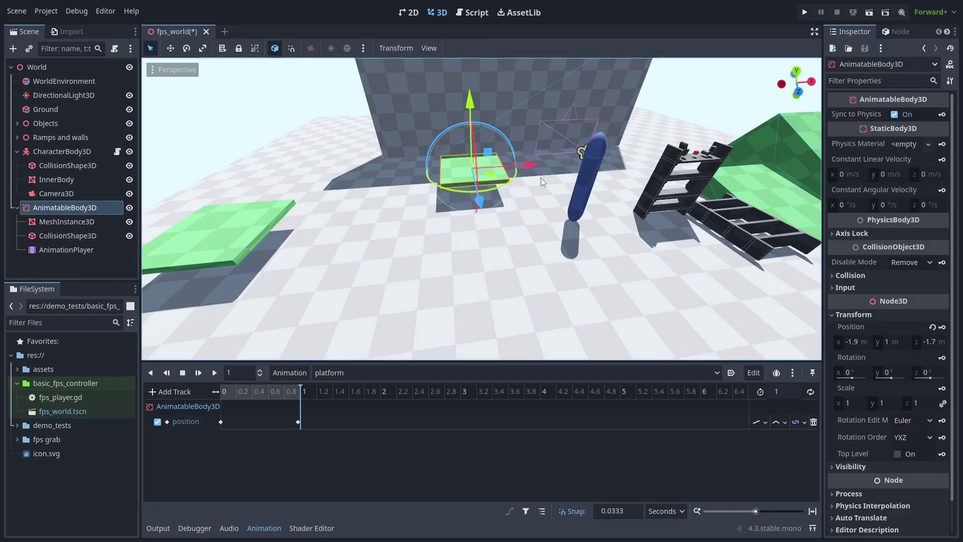
left_click_drag(534, 166, 644, 172)
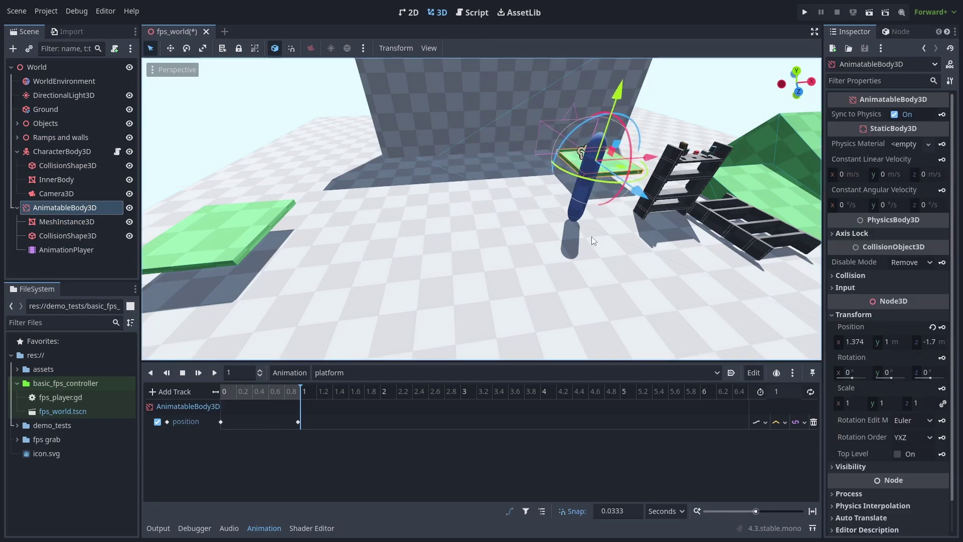
left_click_drag(277, 396, 230, 396)
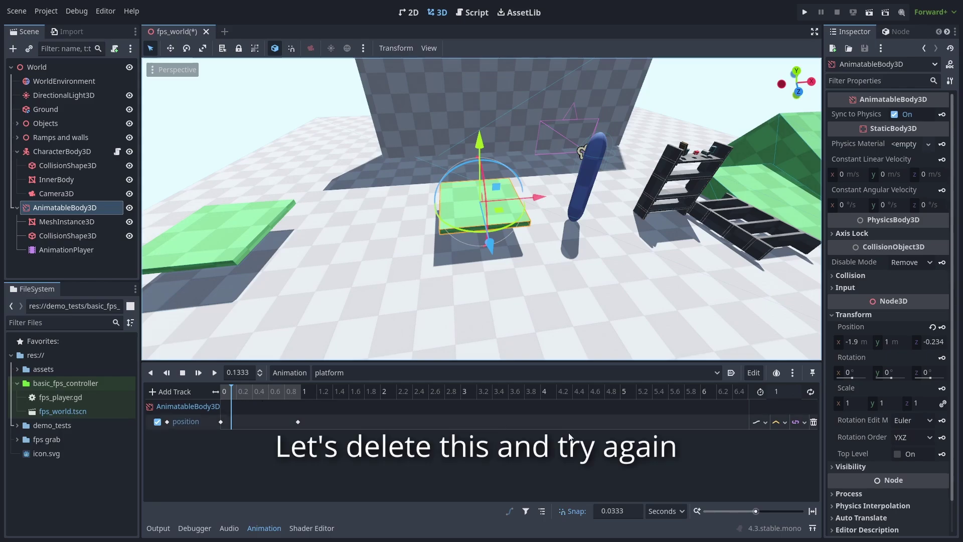
left_click(814, 423)
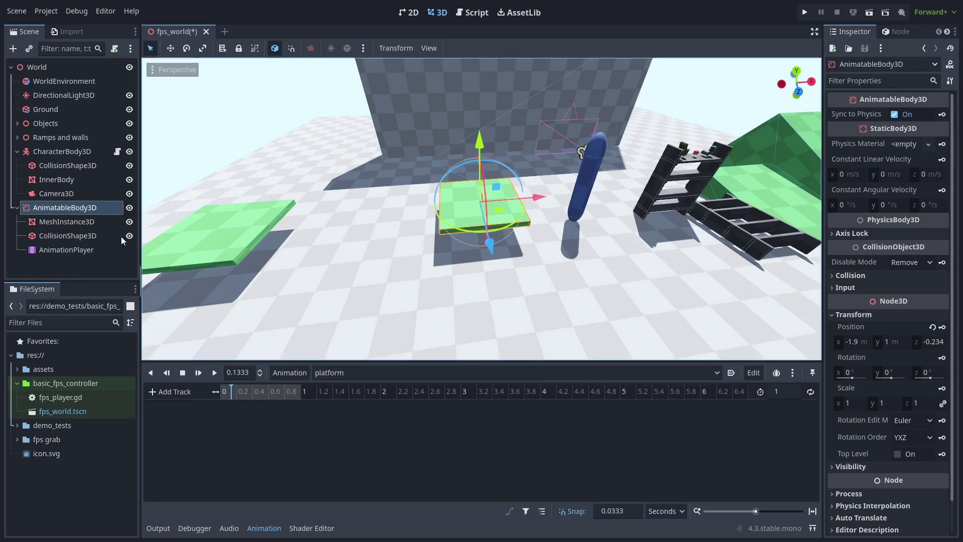
Reparent AnimatableBody3D to a new Node3D, and rename that node MovingPlatform
right_click(48, 207)
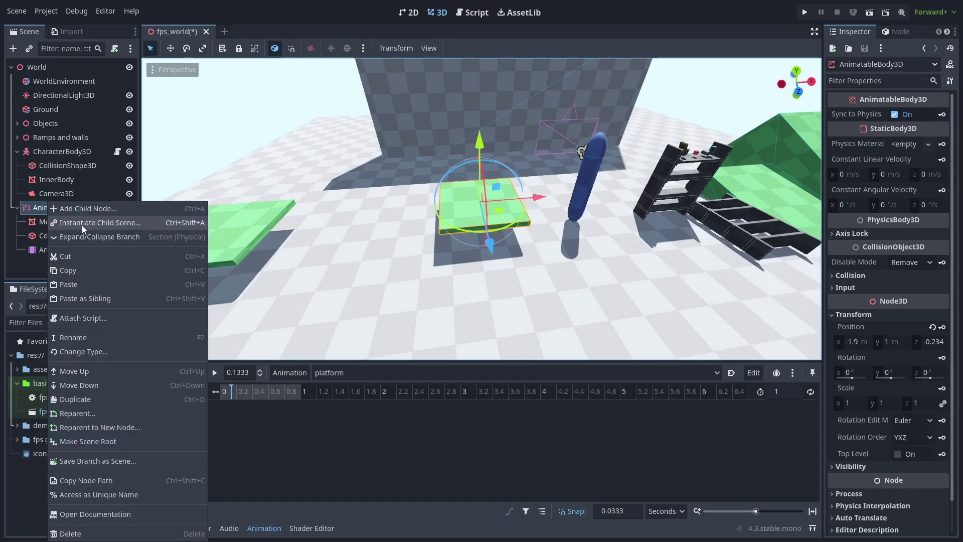
left_click(164, 423)
type("node3")
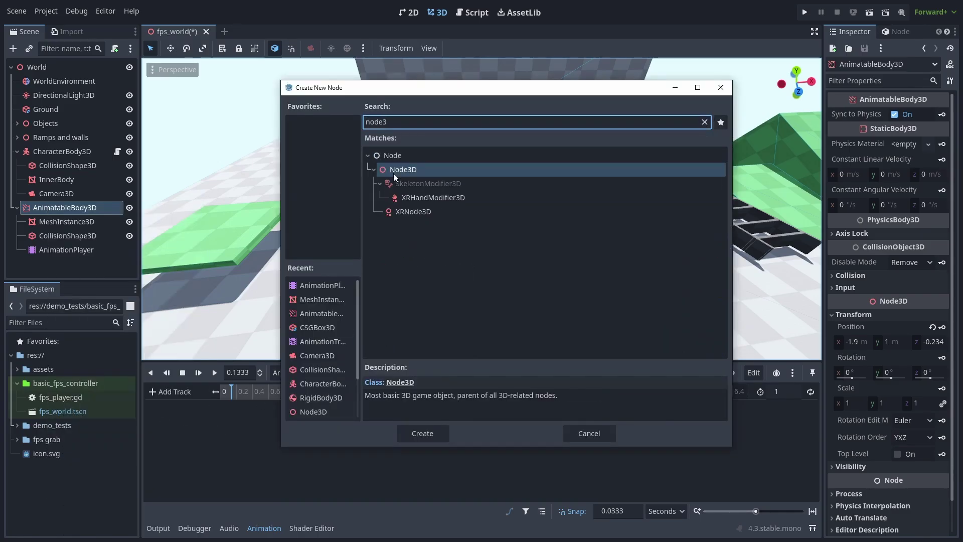
double_click(394, 171)
double_click(54, 208)
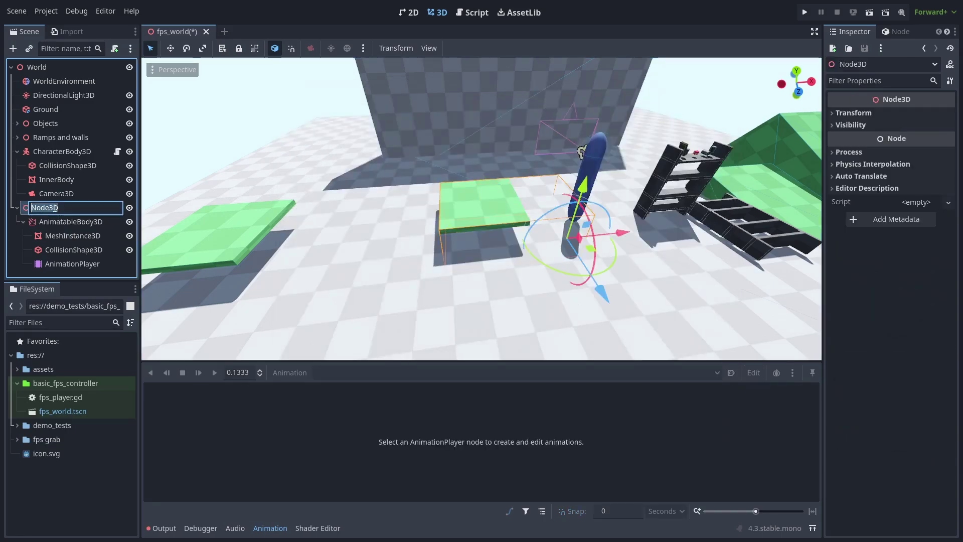
type("MovingPlatform")
key("Return")
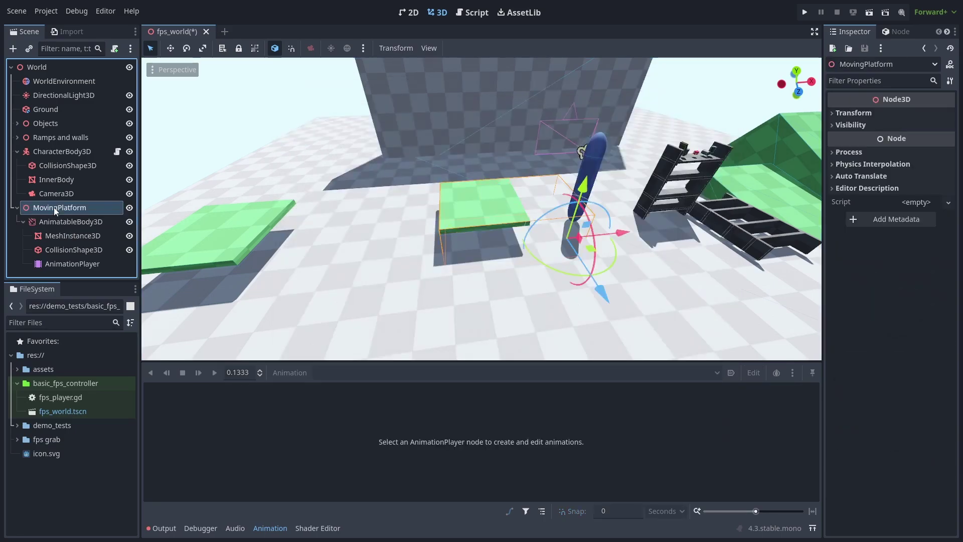
Set AnimatableBody3D's X and Z position to 0, and move its MovingPlatform parent to the open floor between the green slab and the player
left_click(65, 221)
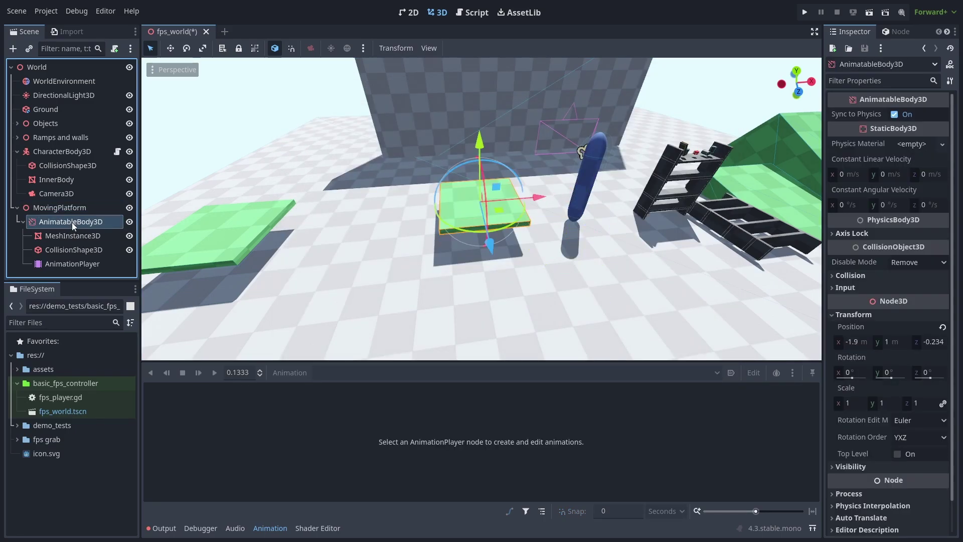
left_click(859, 341)
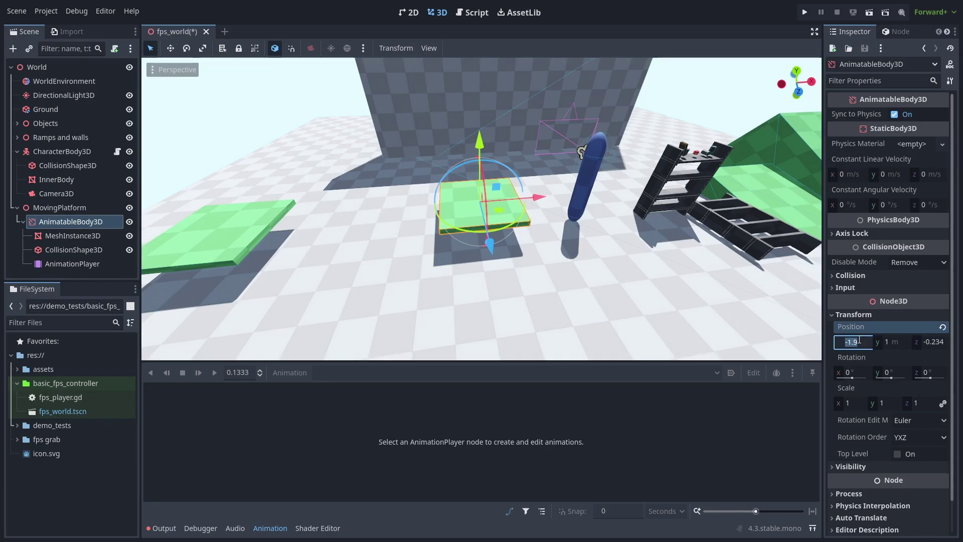
type("0")
key("Return")
left_click(943, 341)
type("0")
key("Return")
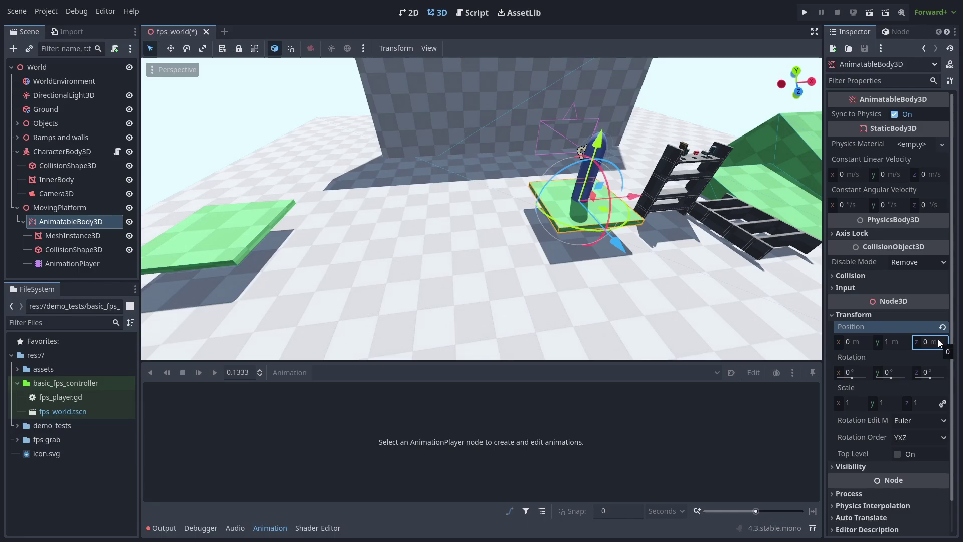
left_click(81, 207)
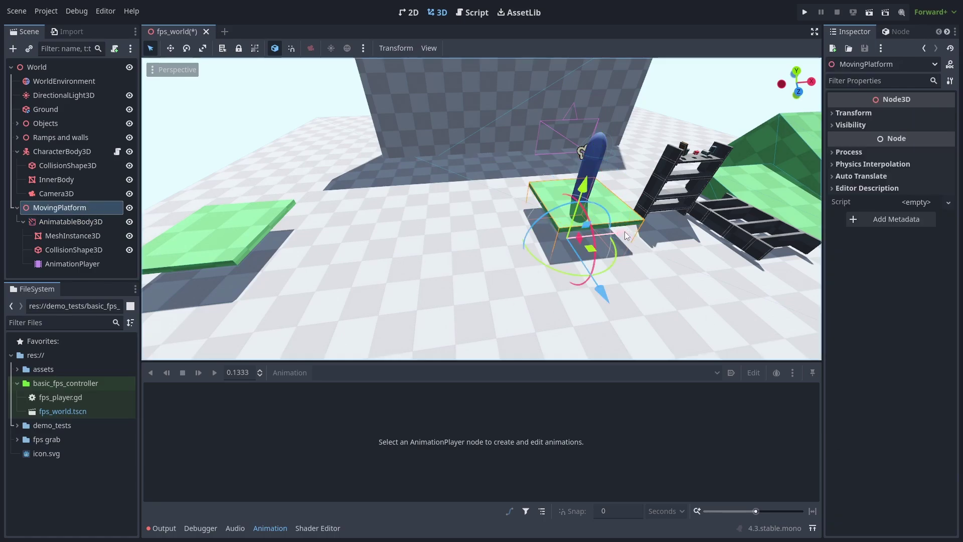
left_click_drag(626, 236, 395, 230)
Key AnimatableBody3D's position at 0 s on a new track, and again at 1 s with the platform moved toward the back wall
left_click(75, 221)
left_click(96, 262)
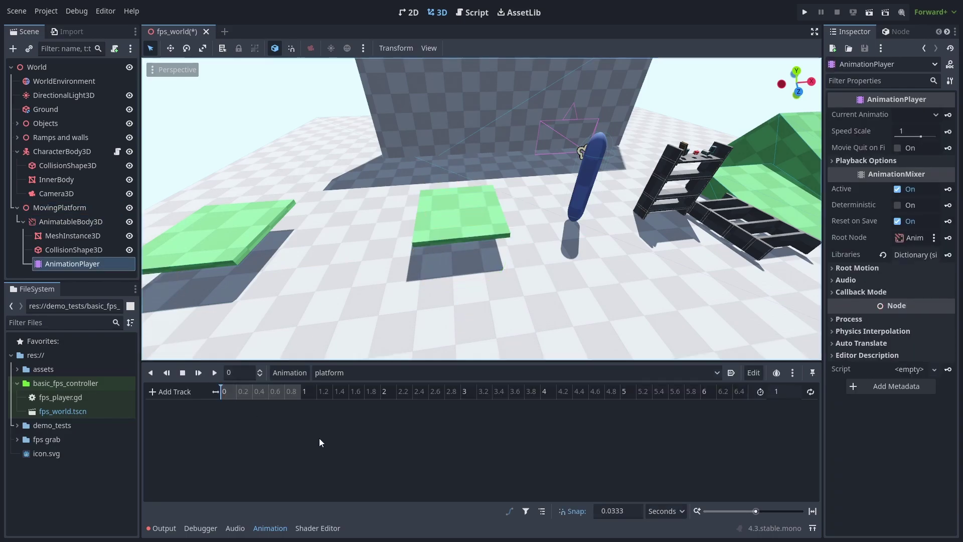
left_click(88, 221)
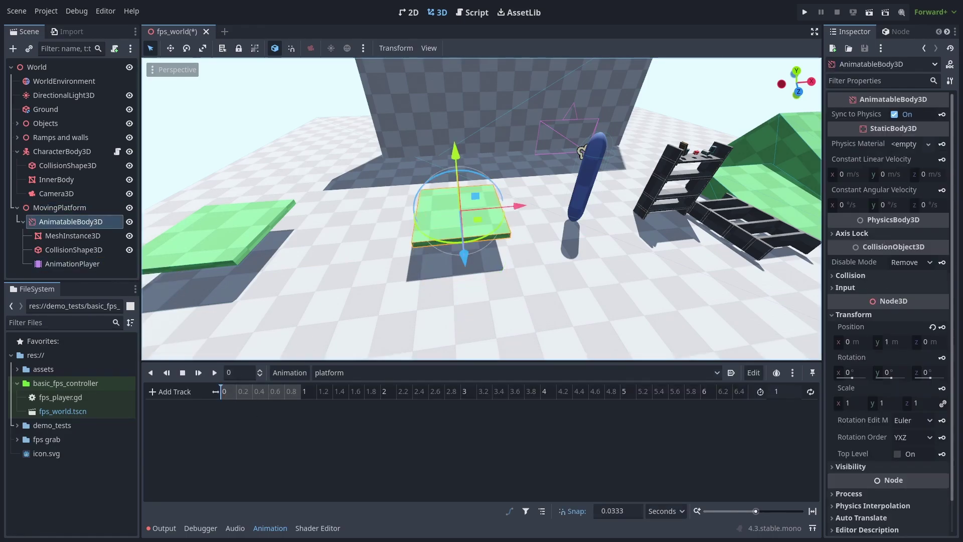
left_click(944, 327)
left_click(465, 298)
left_click(301, 392)
left_click_drag(462, 236, 458, 201)
left_click(943, 328)
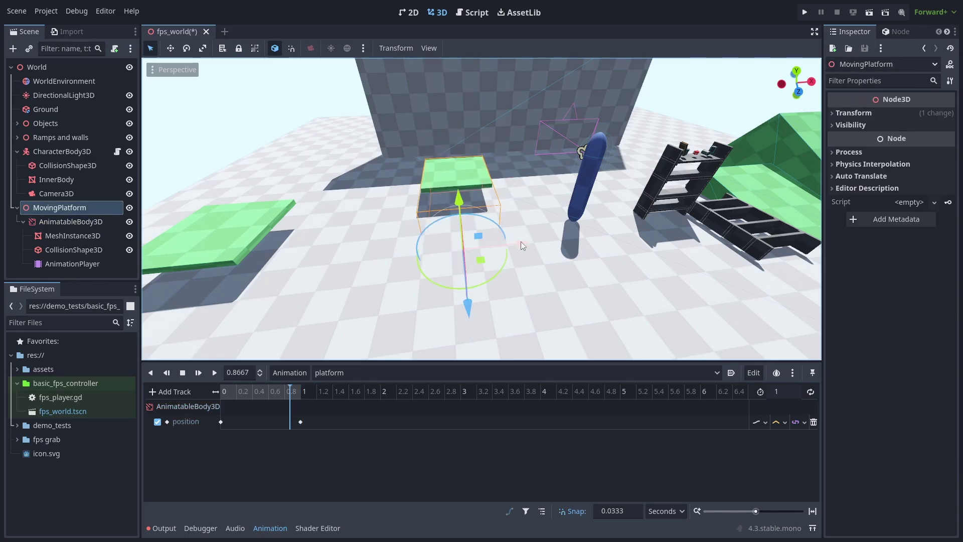
Try moving the MovingPlatform node around the floor with its keyed animation, and delete the position track
left_click_drag(521, 243, 348, 336)
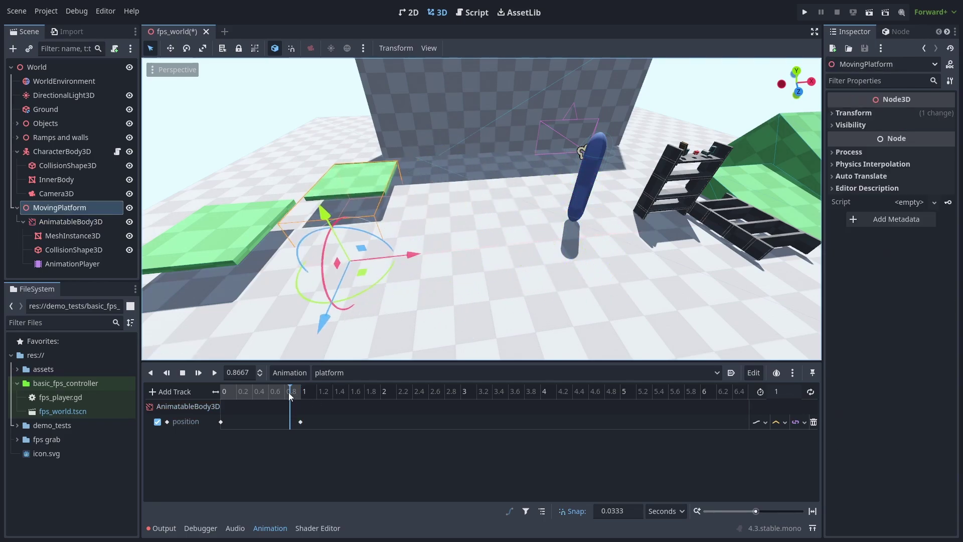
mouse_move(290, 397)
left_mouse_down()
mouse_move(206, 395)
mouse_move(301, 393)
mouse_move(200, 393)
mouse_move(290, 394)
left_mouse_up()
left_click_drag(413, 254, 552, 241)
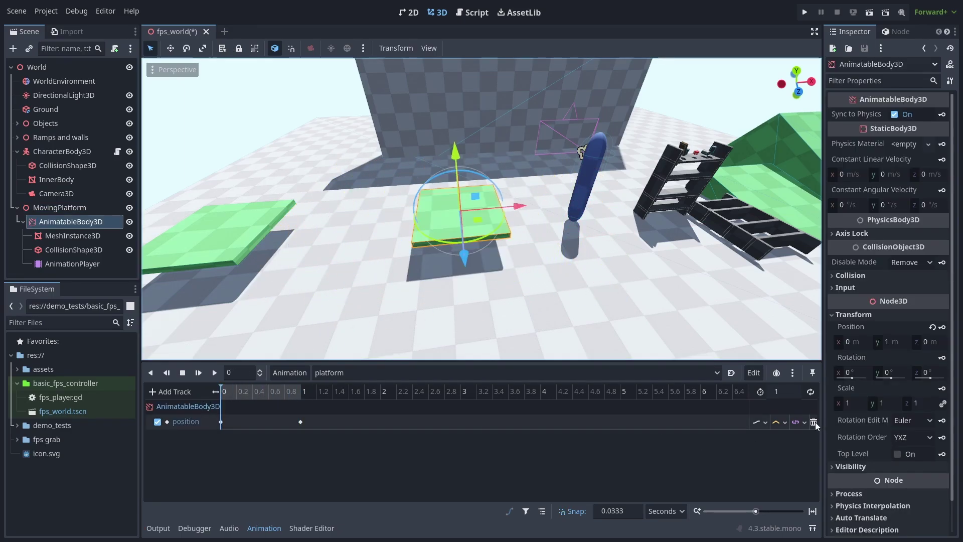
left_click(814, 422)
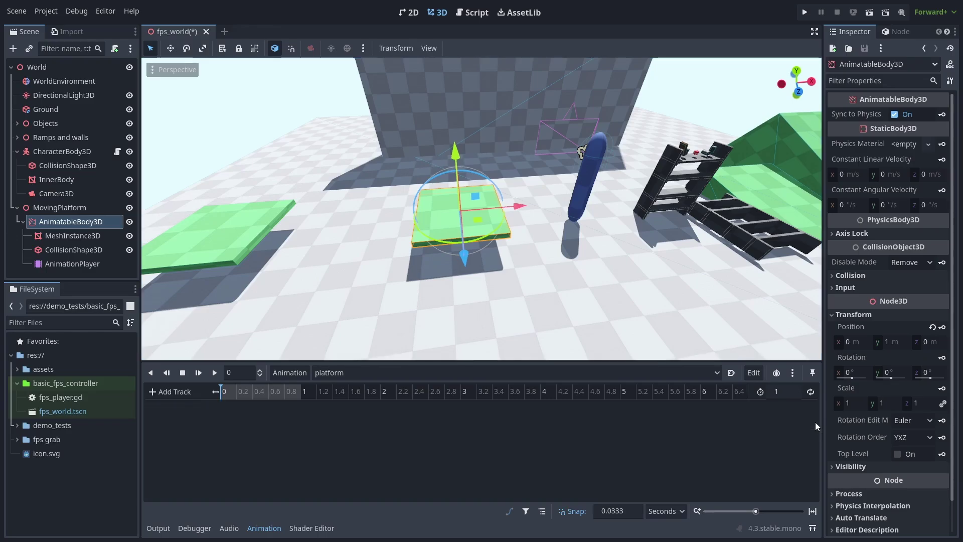
Set the platform animation's length to 4 s, and turn on autoplay on load and looping
left_click(789, 390)
type("5")
key("Return")
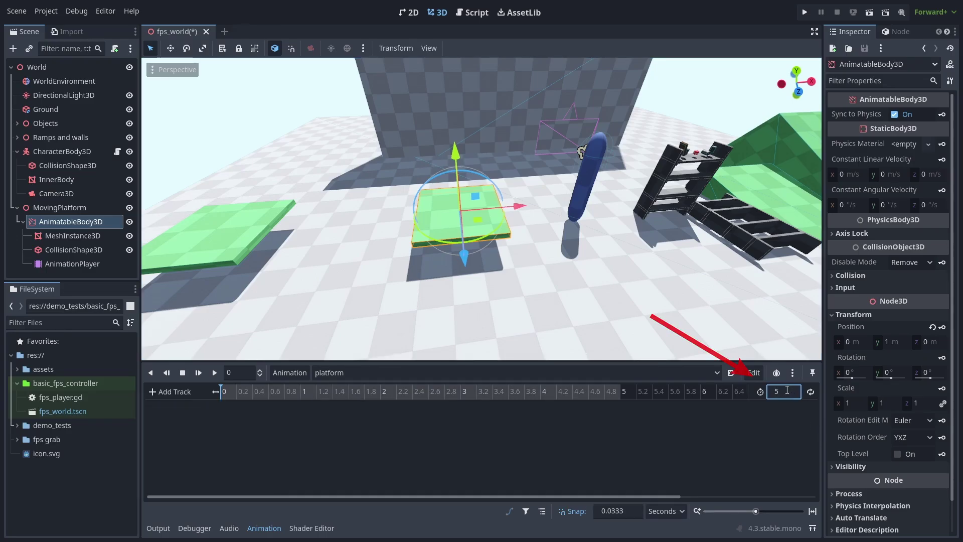
type("4")
key("Return")
left_click(731, 373)
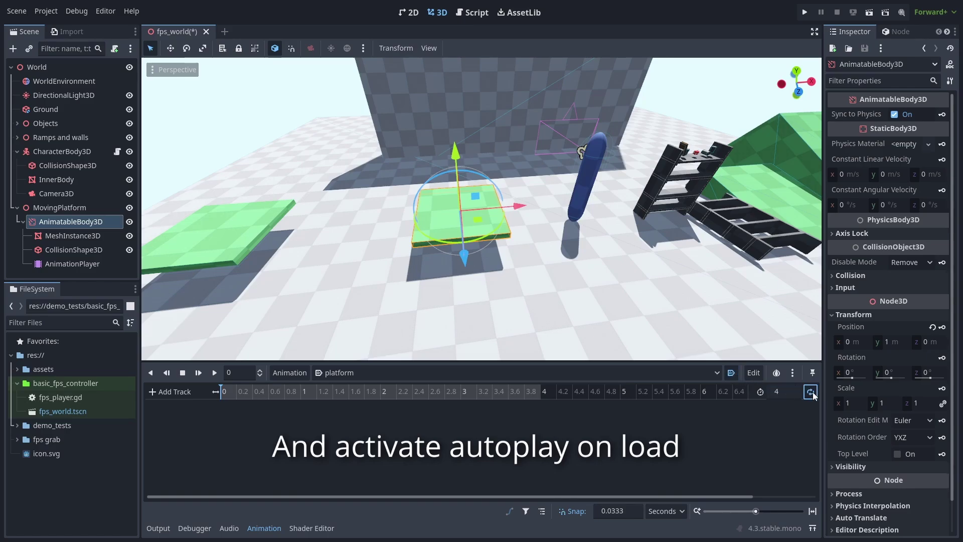
Create Bezier position tracks for AnimatableBody3D with keys at 0 s, and key it at 1 s with the platform at Z -2 m
left_click(943, 326)
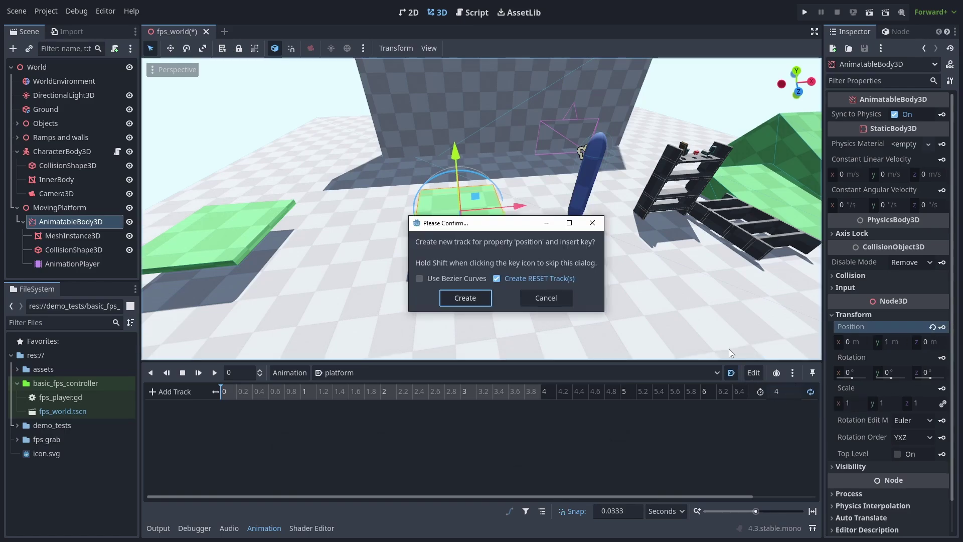
left_click(444, 280)
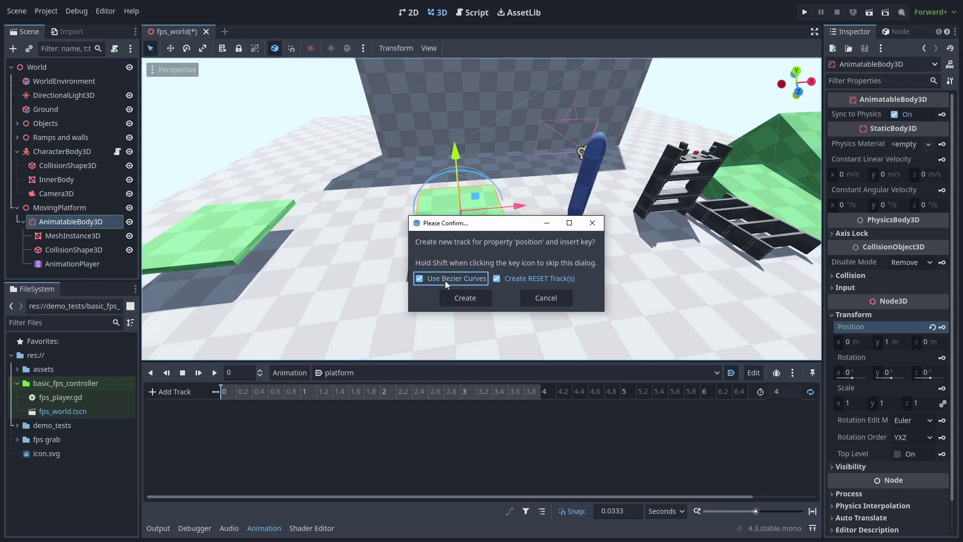
left_click(456, 297)
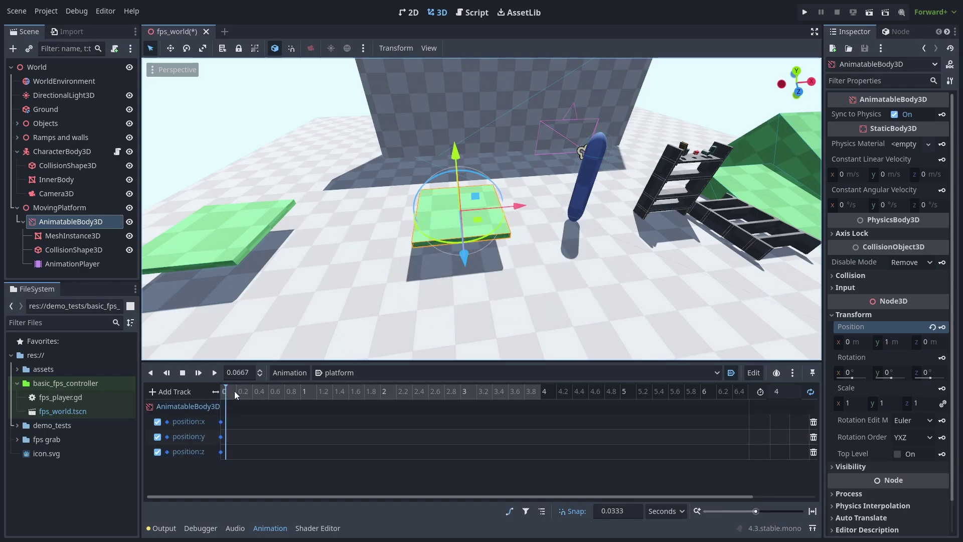
left_click_drag(239, 395, 300, 395)
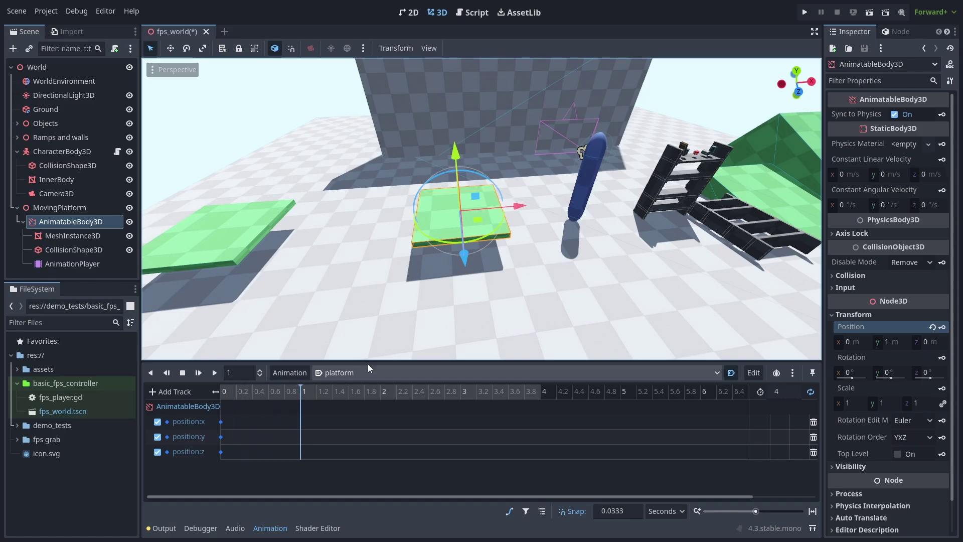
left_click_drag(468, 258, 453, 192)
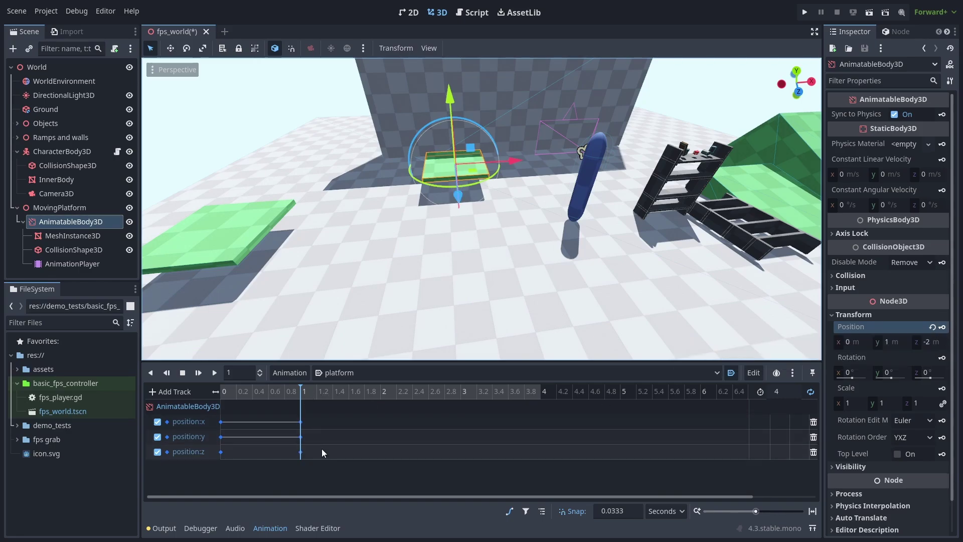
Copy the 1 s keys of the position x, y and z tracks to 3 s
left_click_drag(321, 452, 345, 396)
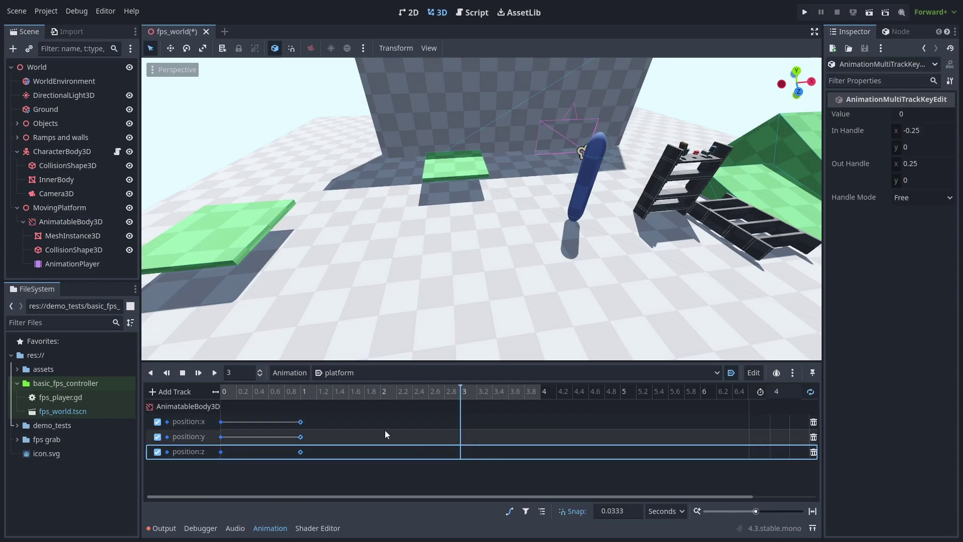
left_click(302, 422)
key("ctrl+c")
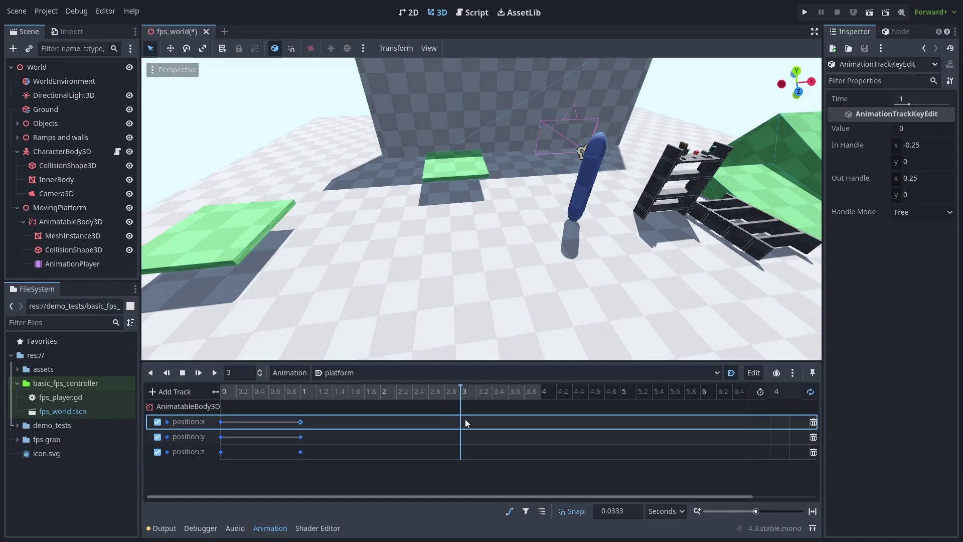
left_click(465, 419)
key("ctrl+v")
left_click(301, 438)
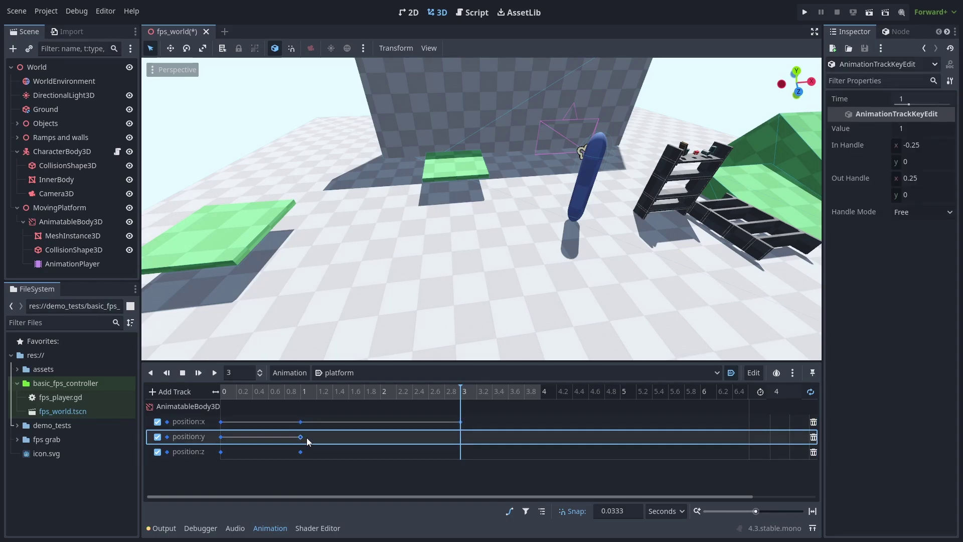
key("ctrl+d")
left_click(302, 452)
key("ctrl+d")
Copy the 0 s keys of the position x, y and z tracks to 4 s
left_click_drag(462, 394, 541, 403)
left_click(221, 422)
key("ctrl+d")
left_click(221, 437)
key("ctrl+c")
key("ctrl+v")
left_click(221, 452)
key("ctrl+c")
key("ctrl+v")
left_click_drag(282, 392, 539, 402)
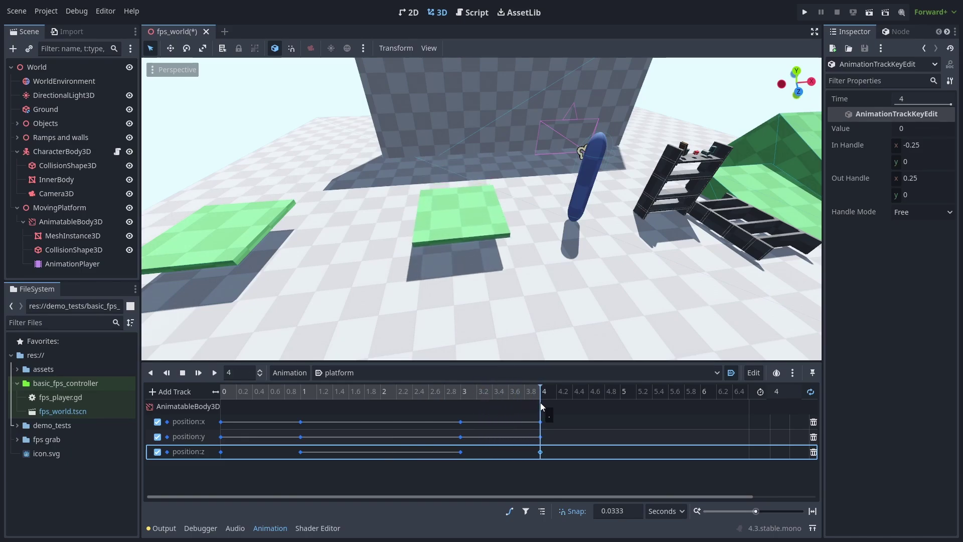
In the Bezier editor, reshape the position z curve's handles, with the 1 s key's in handle at about -0.655, -0.739
left_click(510, 512)
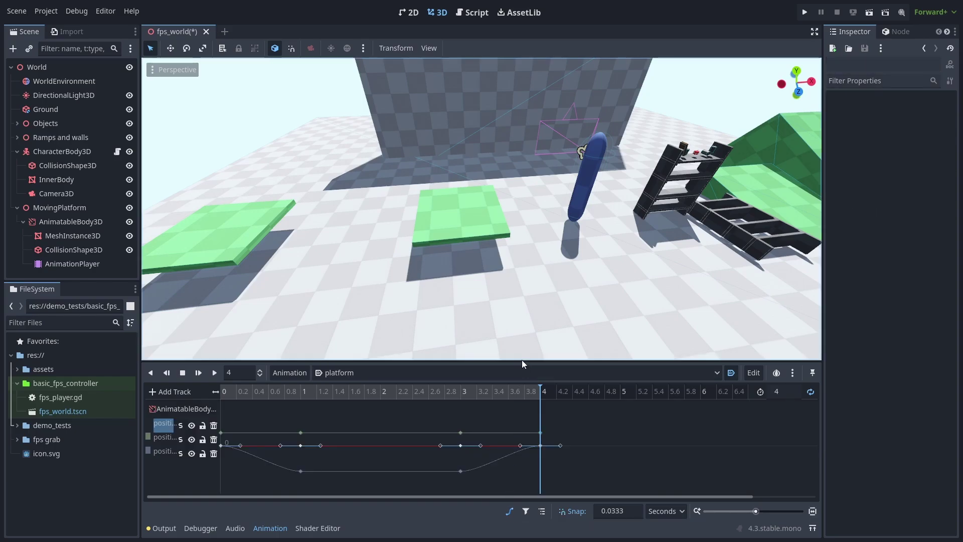
left_click_drag(522, 360, 522, 223)
left_click(301, 402)
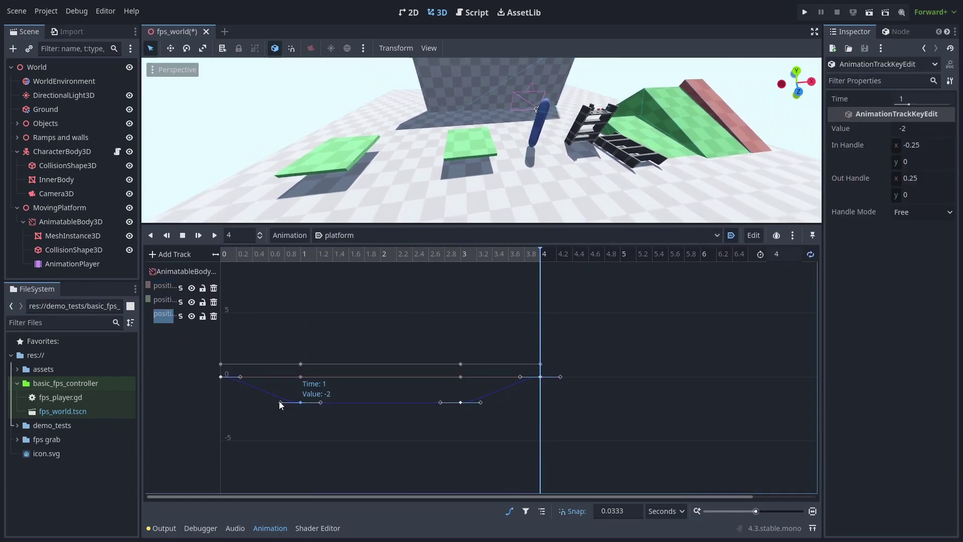
left_click_drag(244, 405, 248, 412)
left_click_drag(492, 419, 492, 421)
left_click_drag(520, 377, 526, 377)
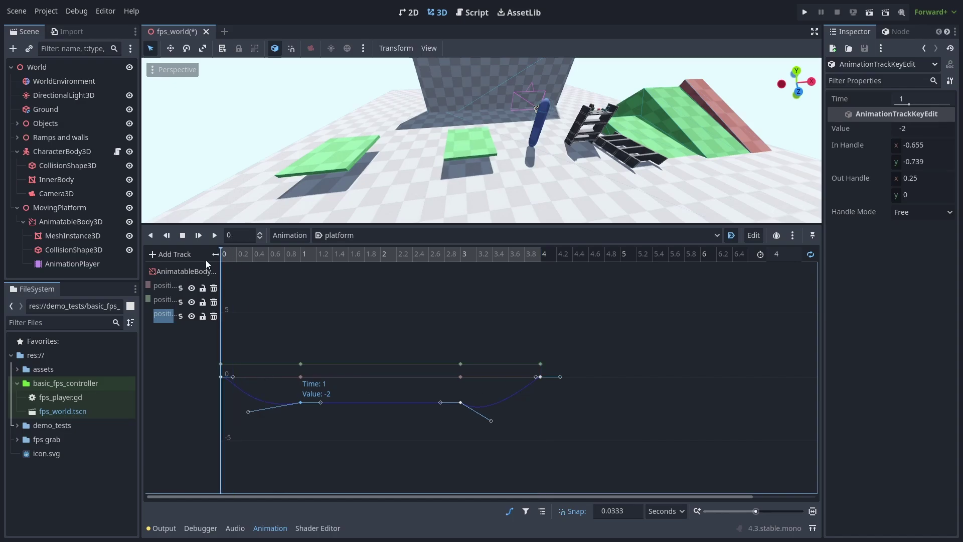
Play the platform animation and inspect the platform's motion and its position curves
left_click(215, 236)
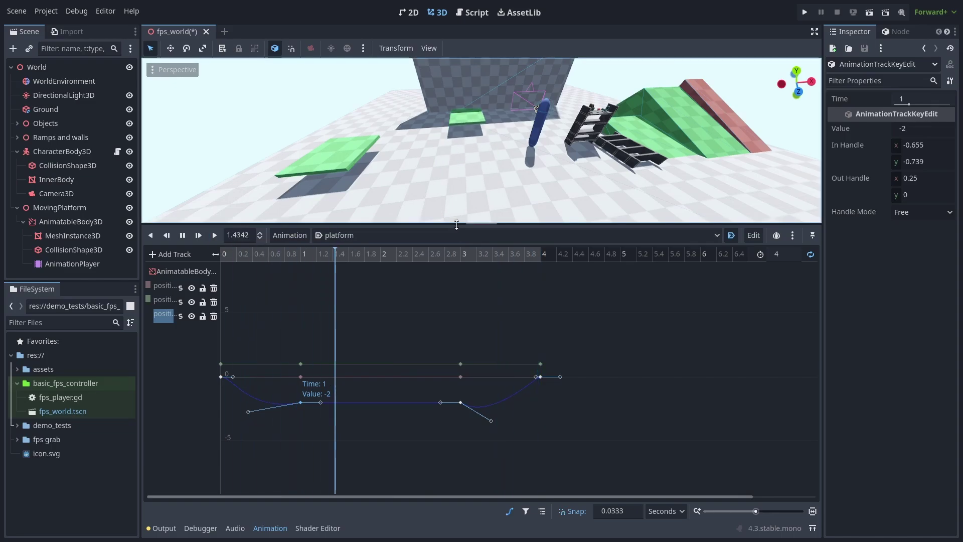
left_click_drag(457, 224, 464, 338)
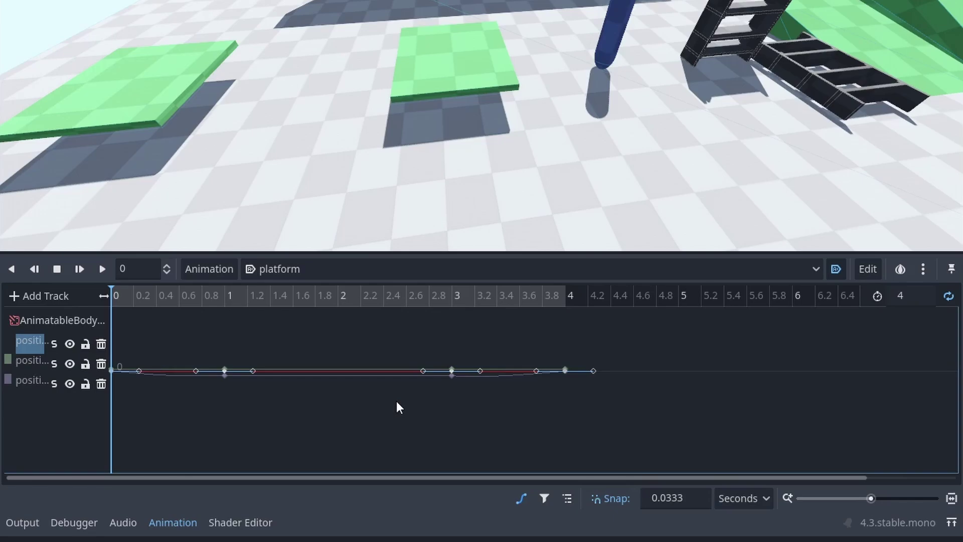
scroll(396, 402, "down", 5)
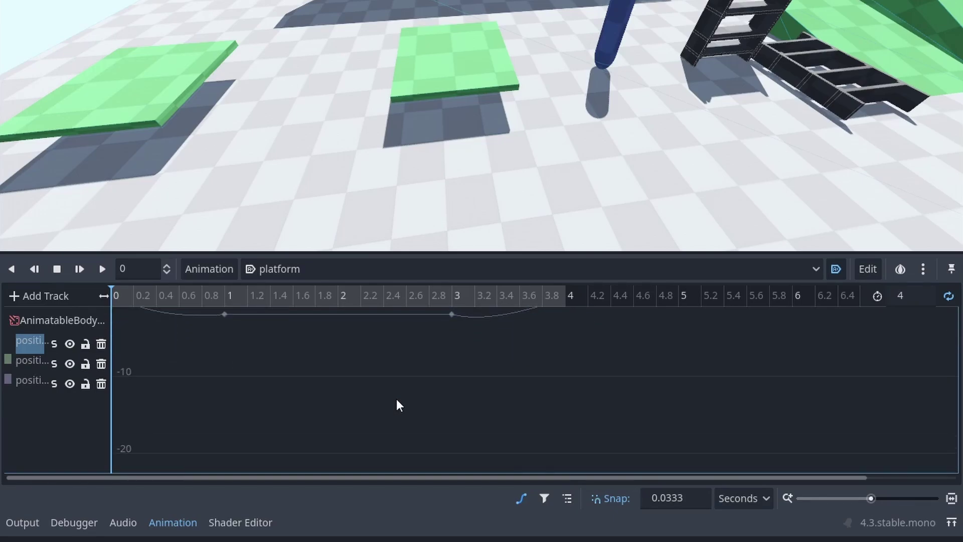
scroll(369, 391, "up", 5)
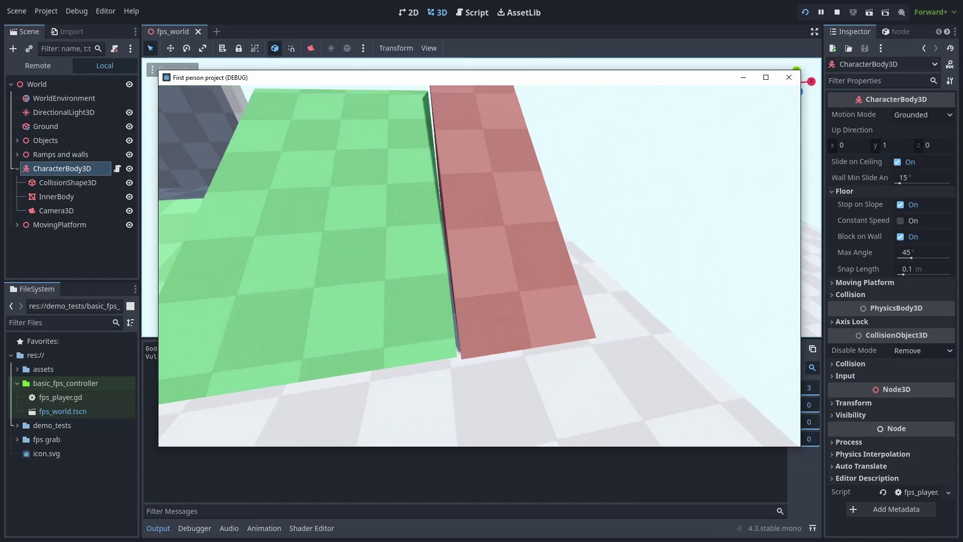
Set CharacterBody3D's floor Max Angle to 30° while the game runs, and return to the game to test the ramps
key("Escape")
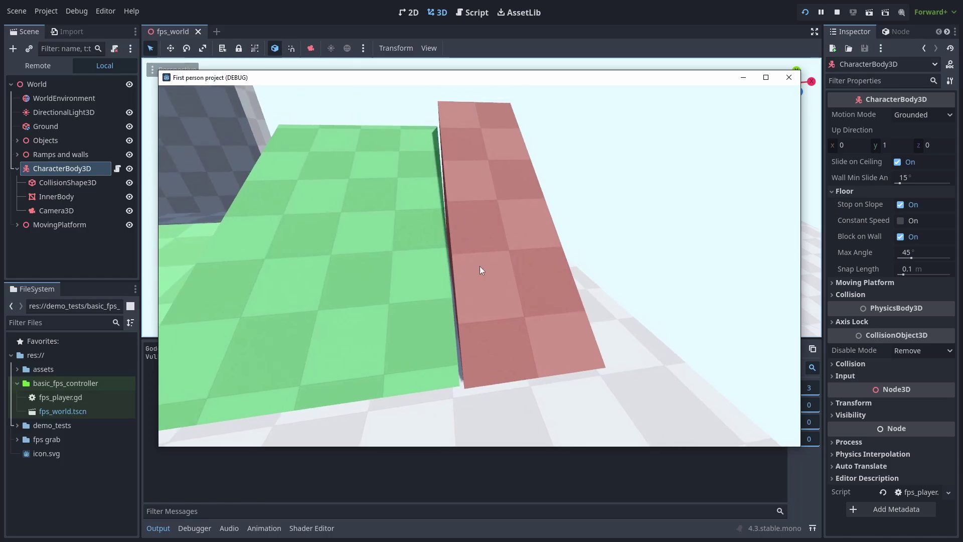
left_click(923, 252)
type("30")
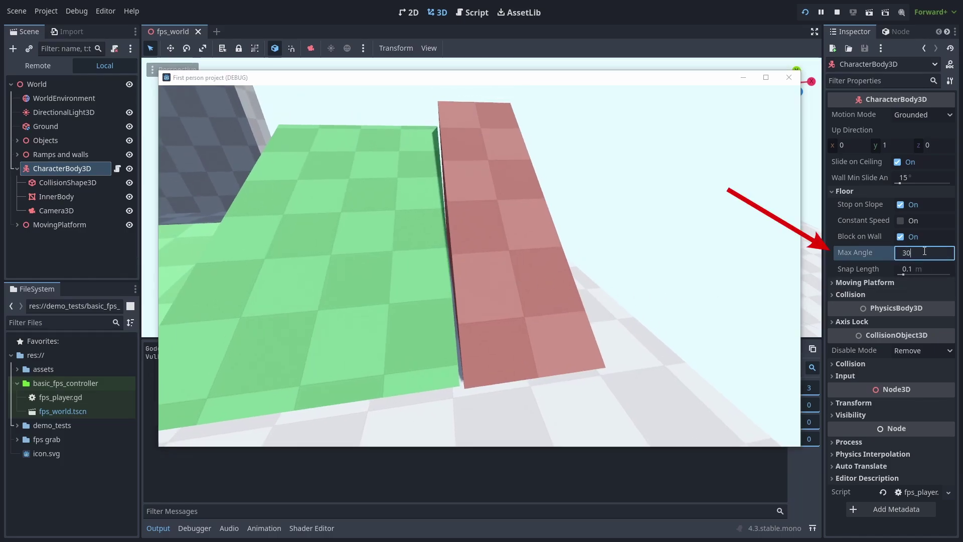
left_click(692, 253)
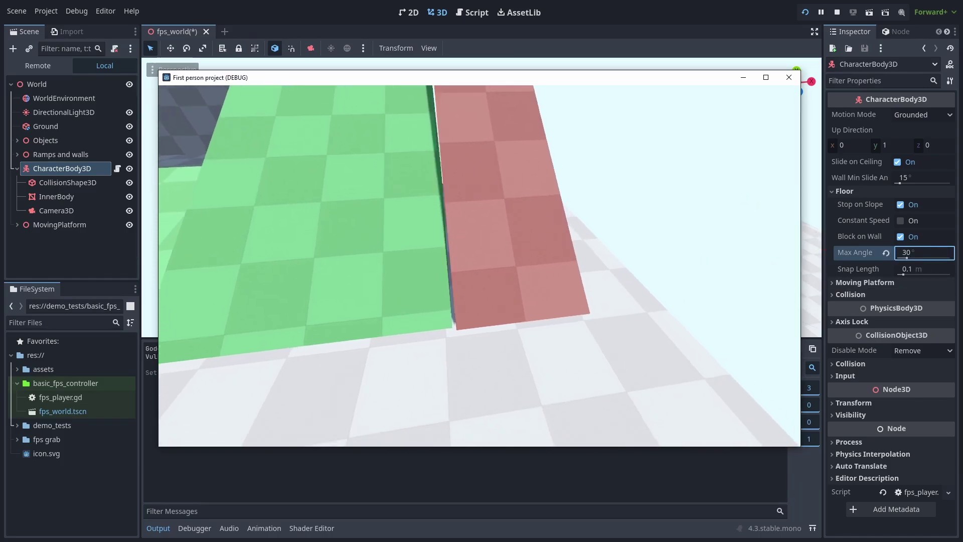
Walk up and down the green and red ramps in the running game to test the 30° Max Angle
key("w")
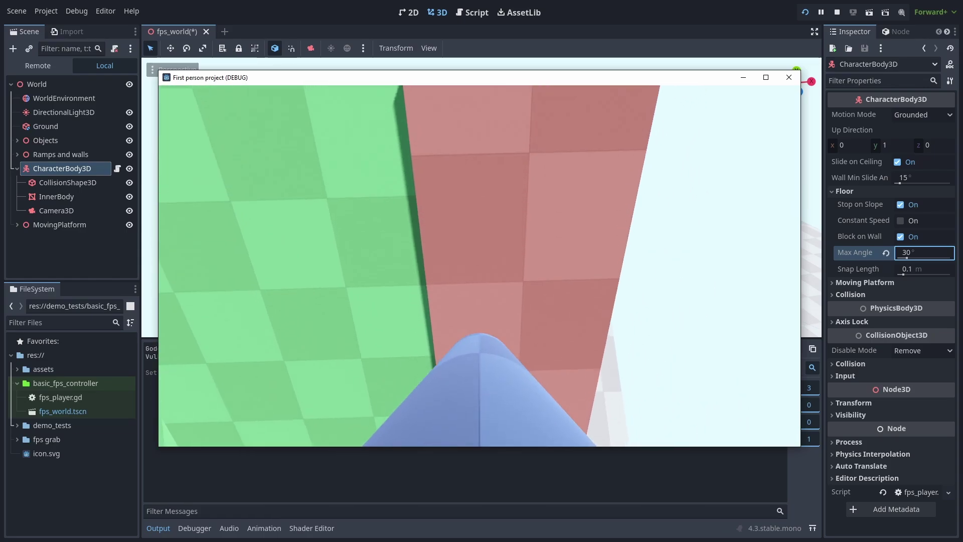
key("s")
key("a")
key("w")
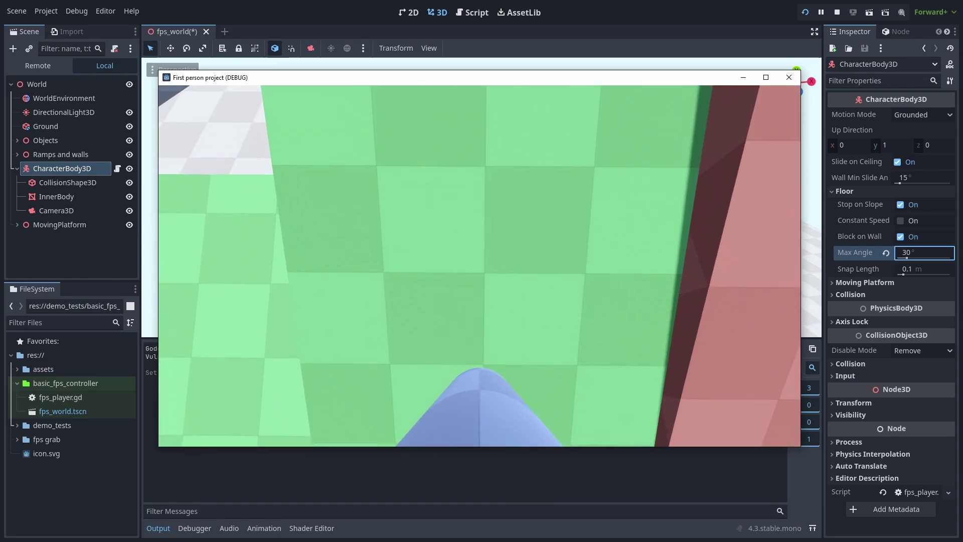
key("s")
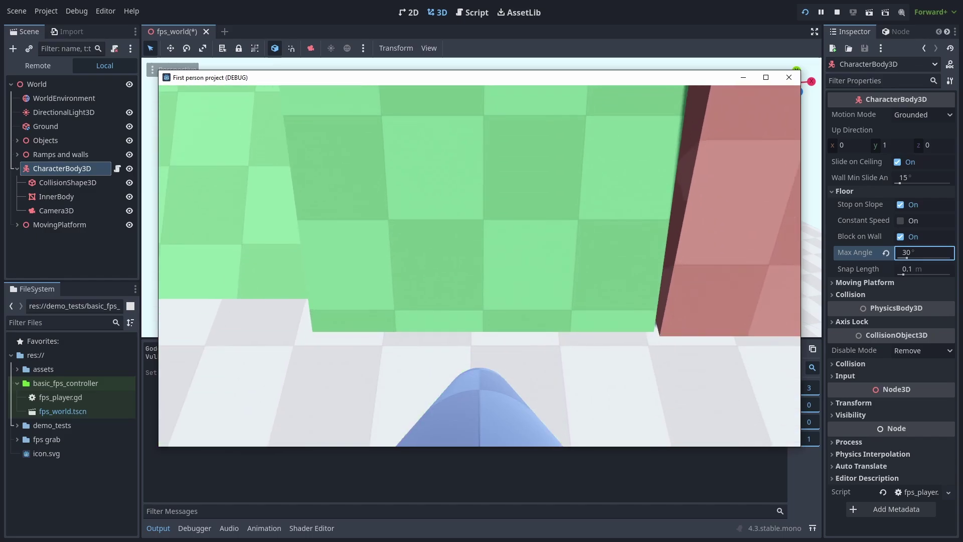
key("w")
key("Escape")
Expand Ramps and walls, reselect CharacterBody3D, set its floor Max Angle to 31°, and return to the running game
left_click(17, 155)
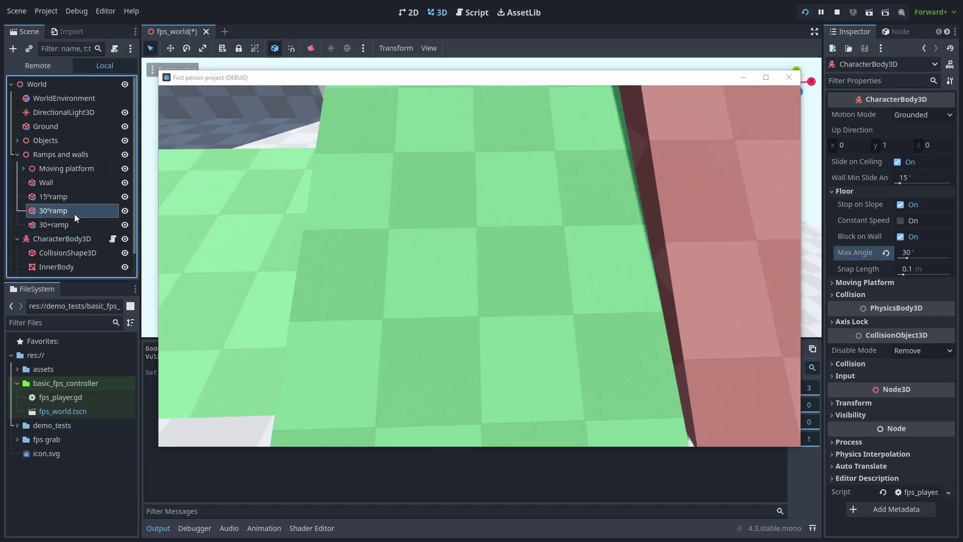
left_click(74, 211)
left_click(80, 234)
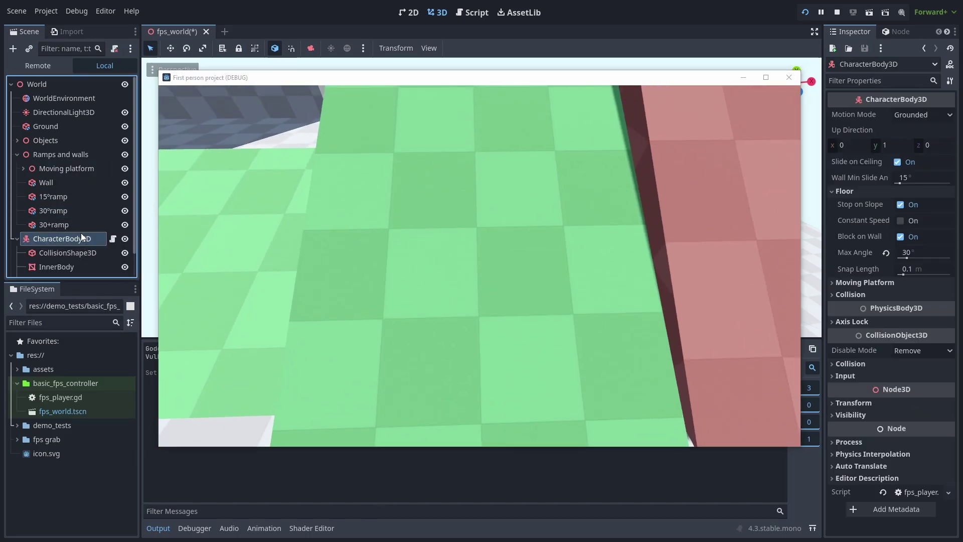
left_click(916, 251)
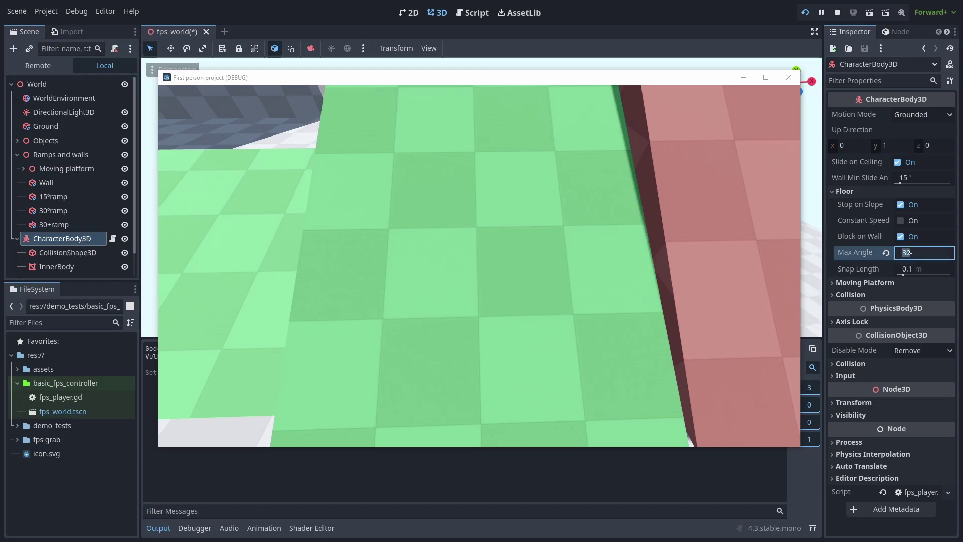
left_click(539, 257)
Test climbing the green and red ramps with the character in the running game, and release the mouse
key("w")
key("w")
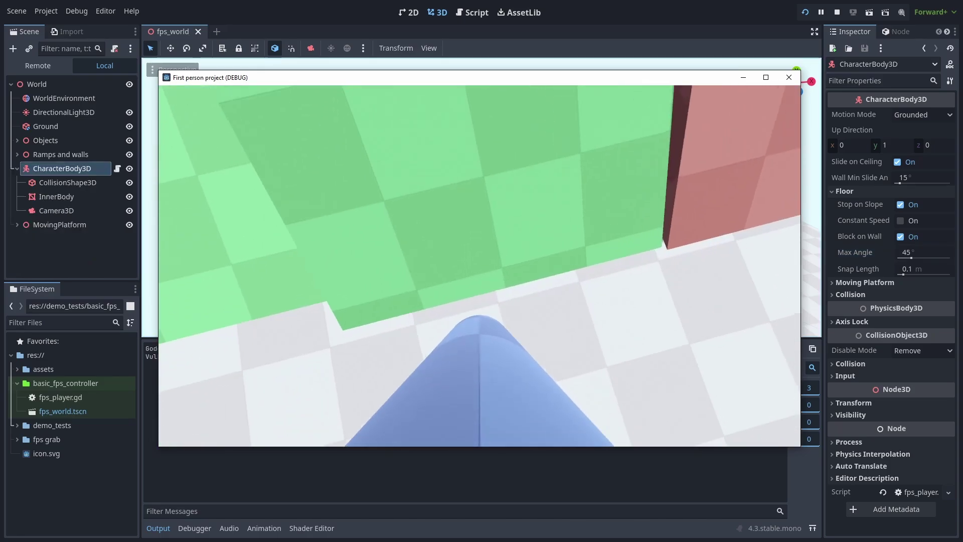
key("w")
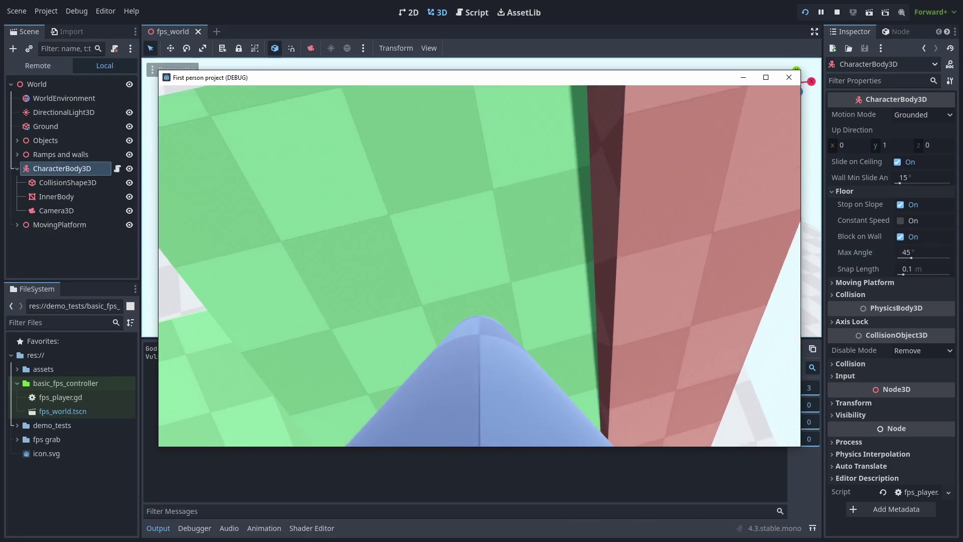
key("w")
key("s")
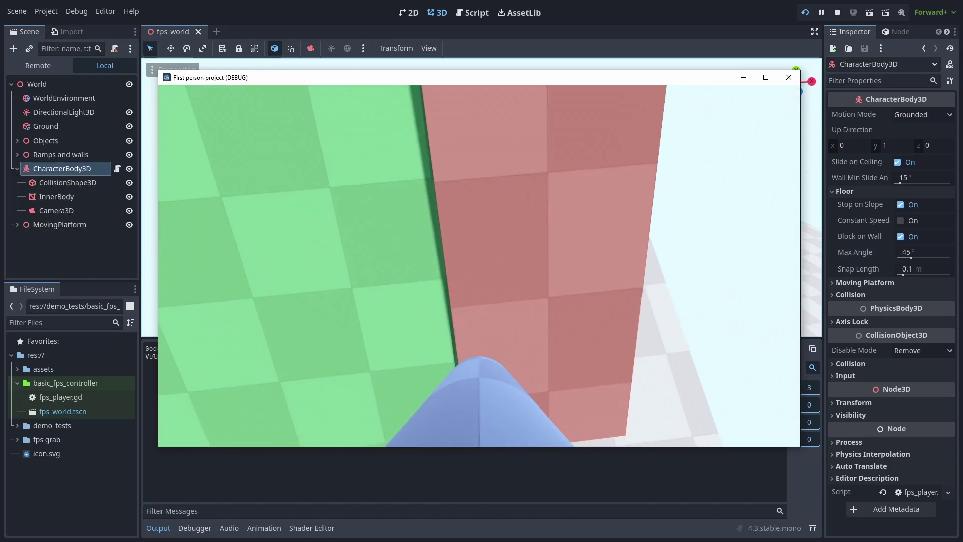
key("Escape")
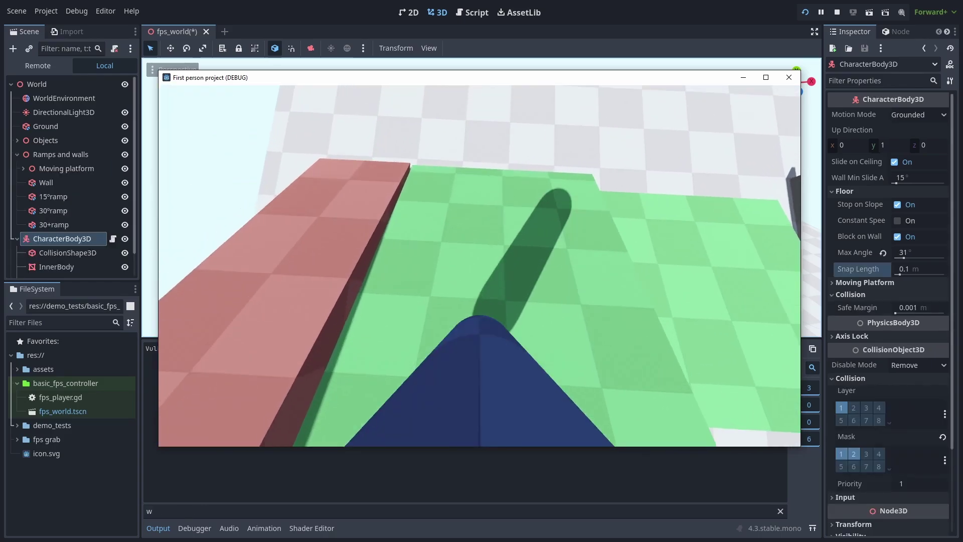
Set the character's floor Snap Length to 0 m and test moving on the green ramp in the running game
key("w")
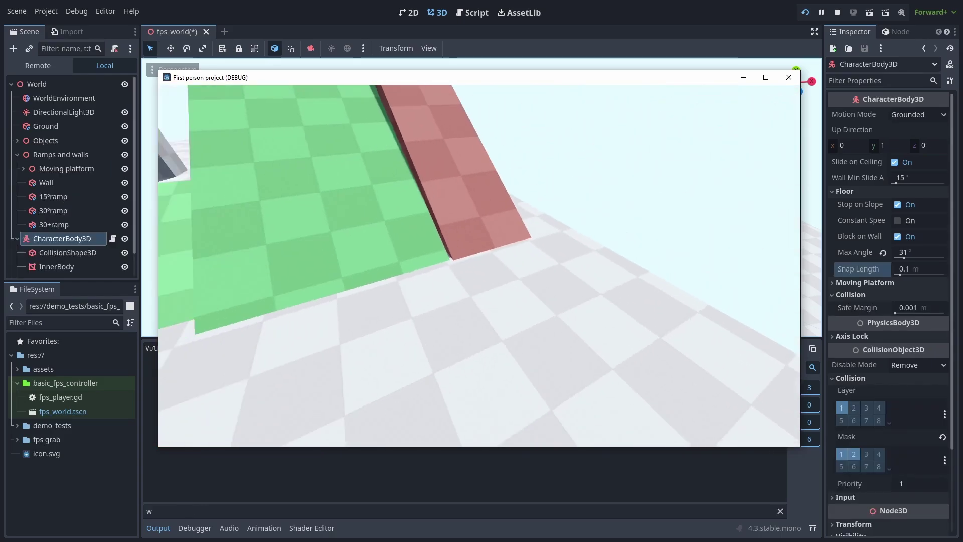
key("s")
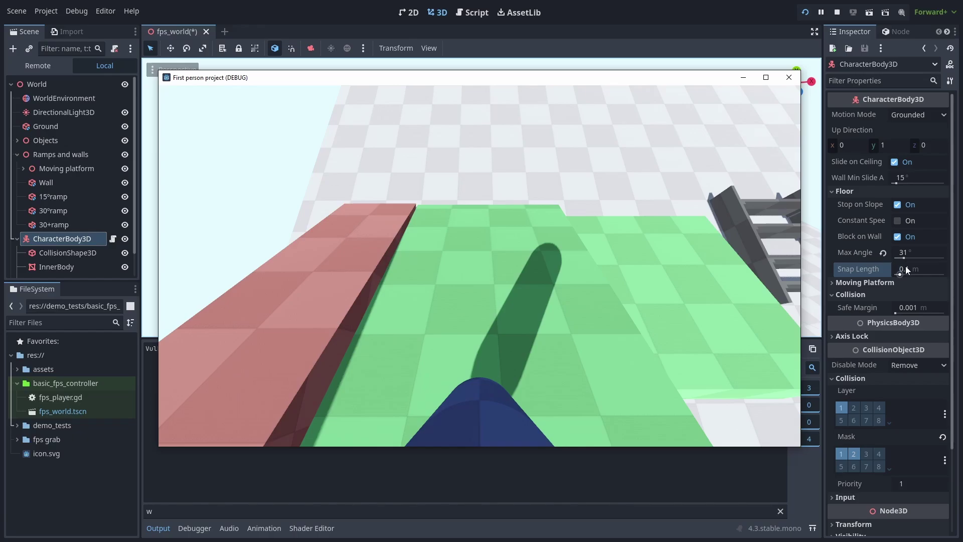
left_click_drag(901, 274, 838, 277)
left_click(707, 260)
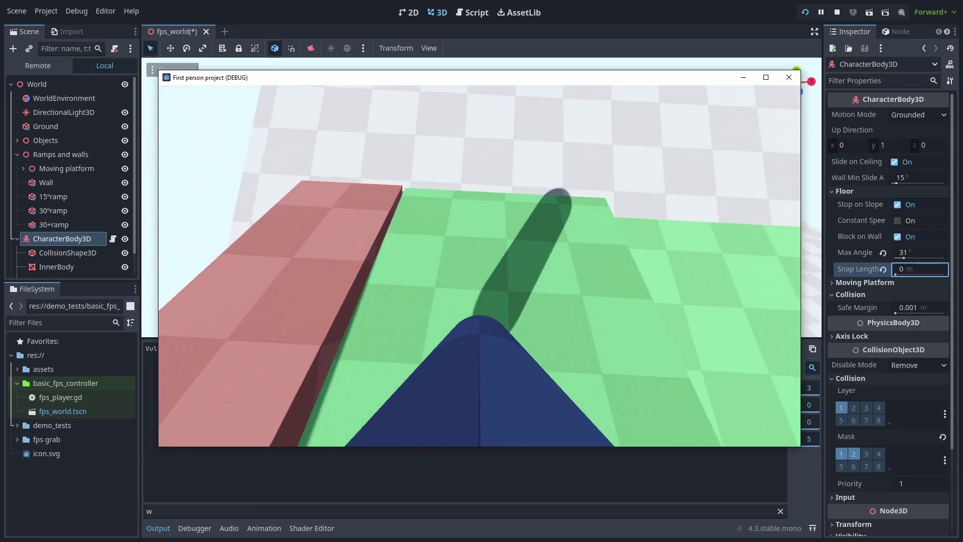
key("s")
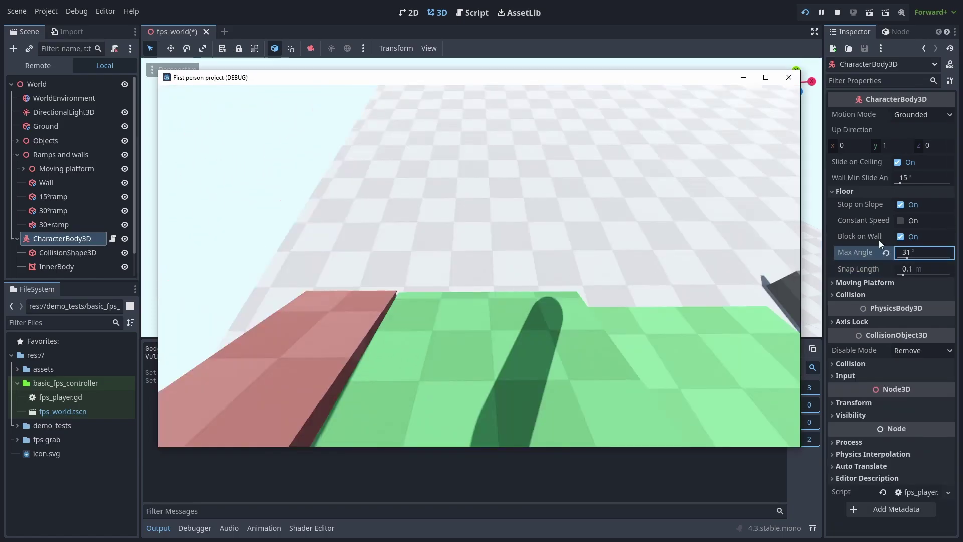
Turn on the floor's Constant Speed and test moving up and down the green ramp in the running game
left_click(900, 221)
left_click(678, 240)
key("w")
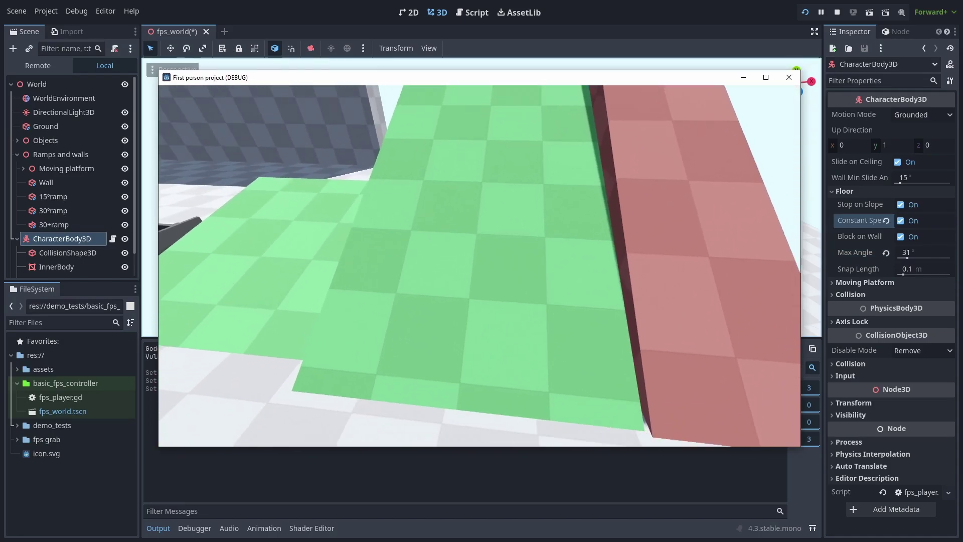
key("s")
key("Escape")
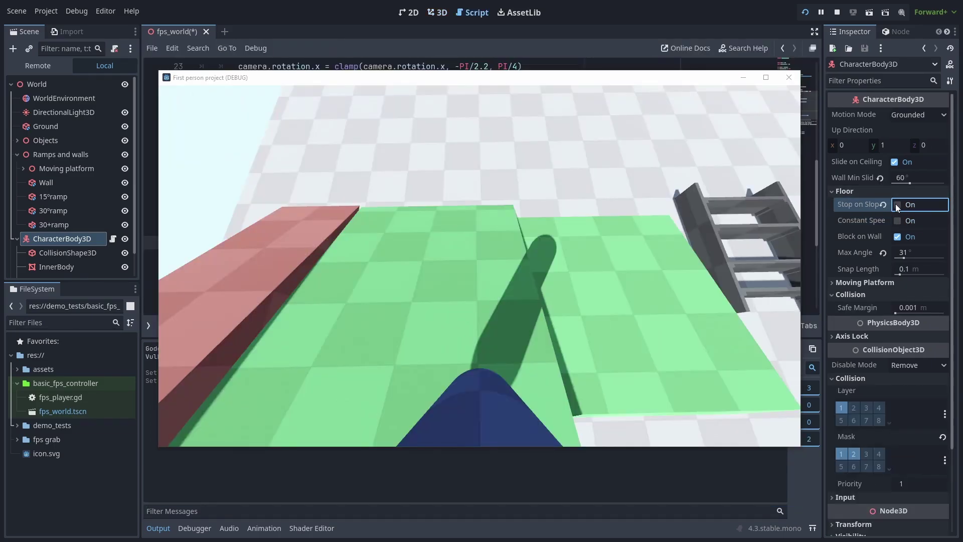
Turn the character's Stop on Slope back on and close the running game
left_click(896, 205)
left_click(788, 78)
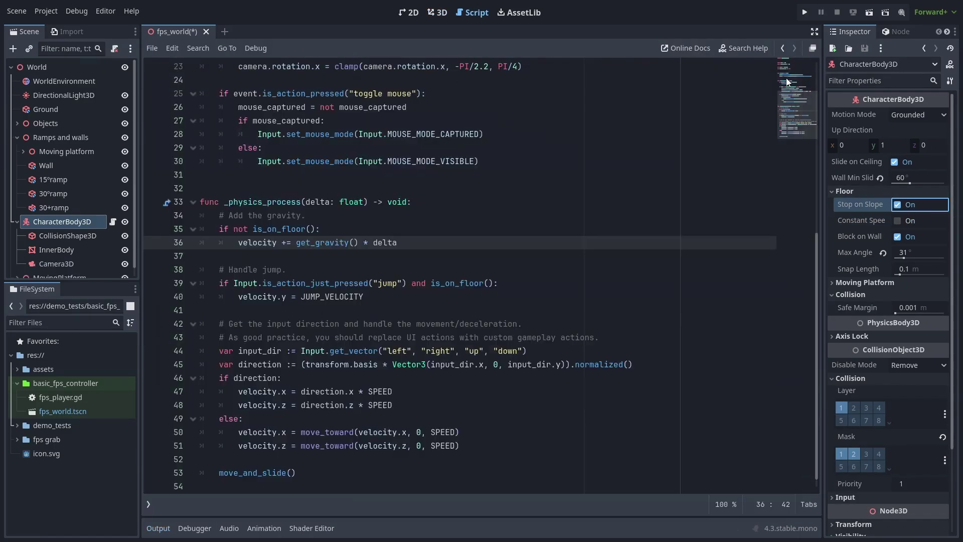
Remove the "if not is_on_floor():" line above the gravity code in _physics_process and run the project
double_click(290, 229)
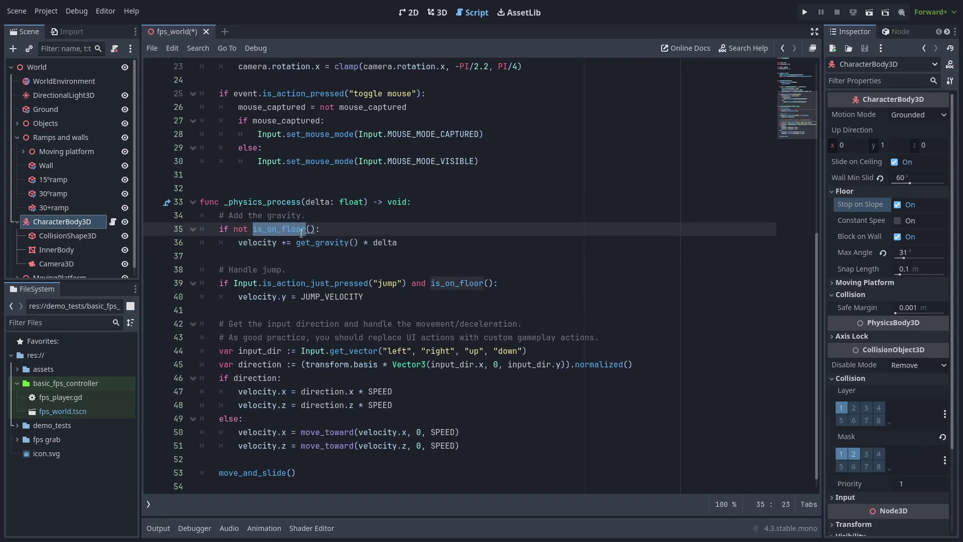
triple_click(303, 231)
key("BackSpace")
key("BackSpace")
left_click(239, 229)
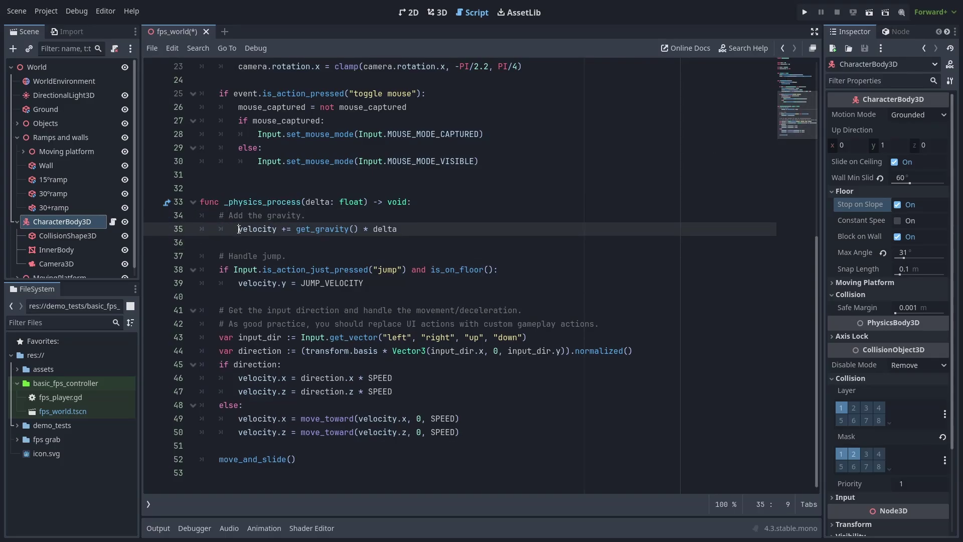
key("F5")
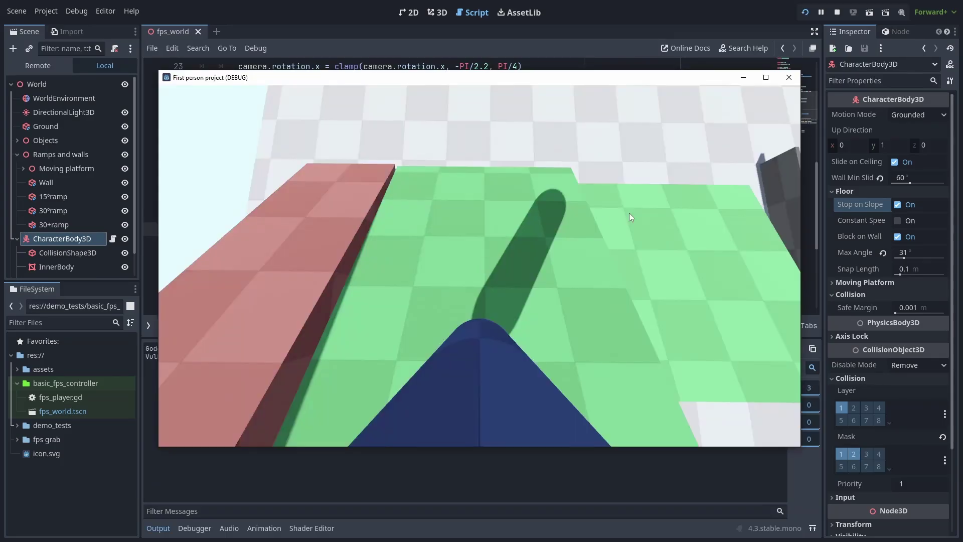
Compare Stop on Slope off and on in the running game, and undo the removal of the "if not is_on_floor():" line
left_click(898, 204)
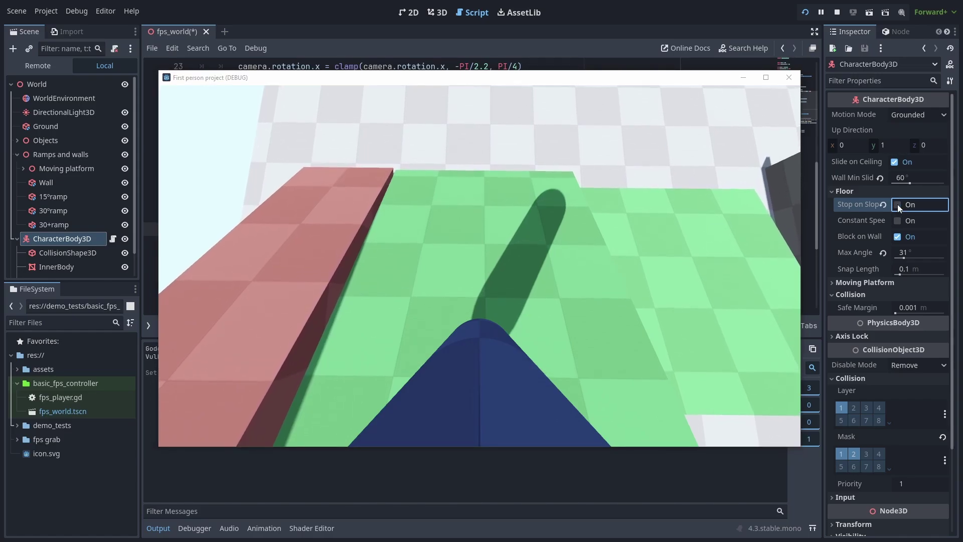
left_click(898, 204)
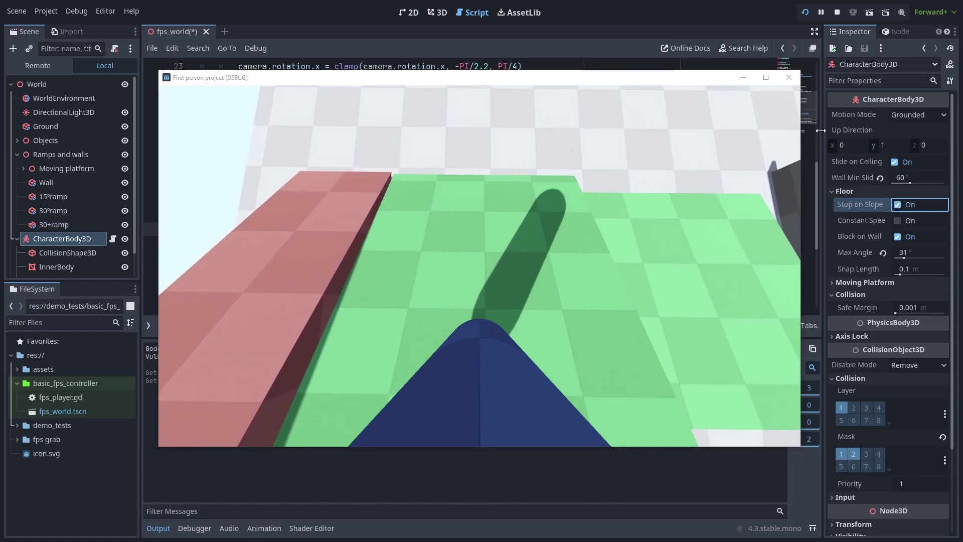
left_click(789, 77)
key("ctrl+z")
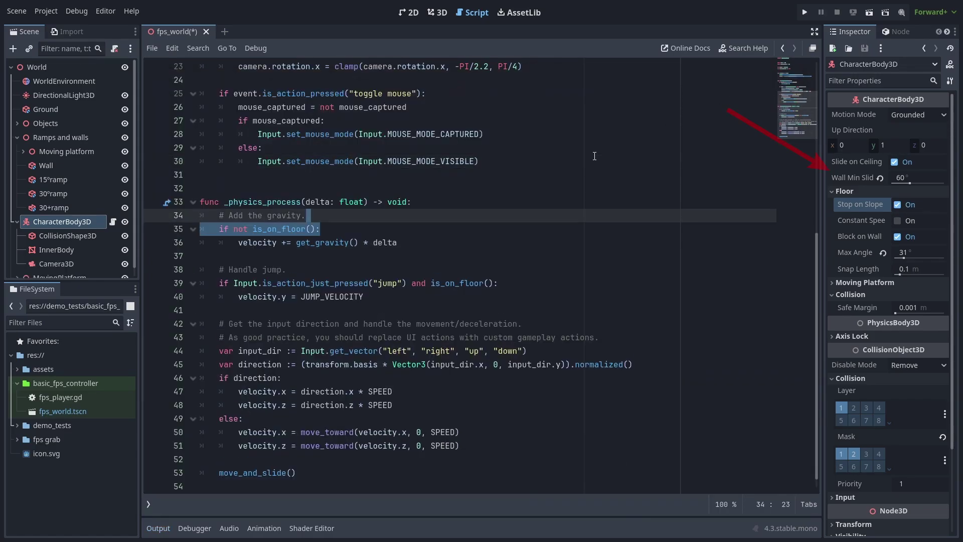
Run the project, walk the character against the wall, and set its Wall Min Slide Angle to 45°
key("F5")
key("w")
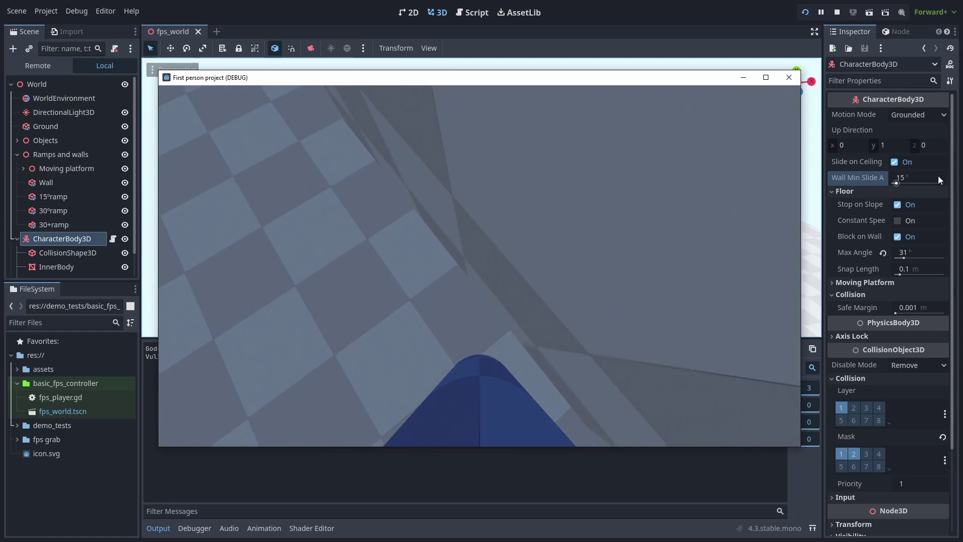
left_click(919, 173)
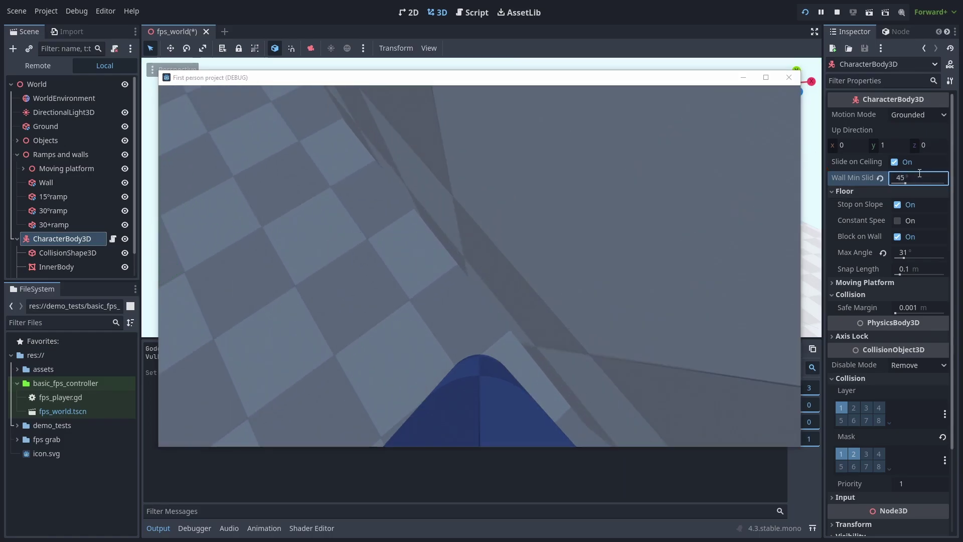
left_click(682, 198)
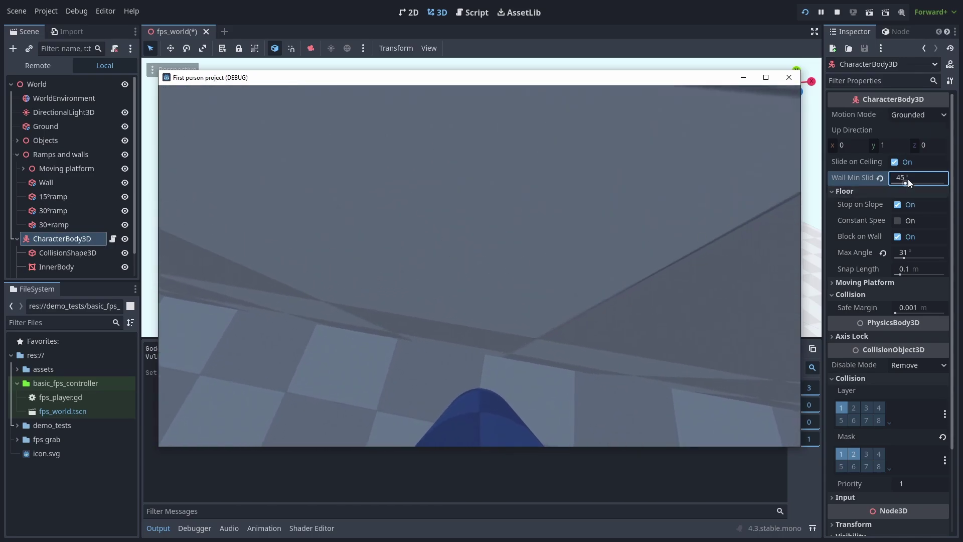
Set the character's Wall Min Slide Angle to 90° and return to the running game to test the wall
left_click(908, 178)
type("90")
key("Return")
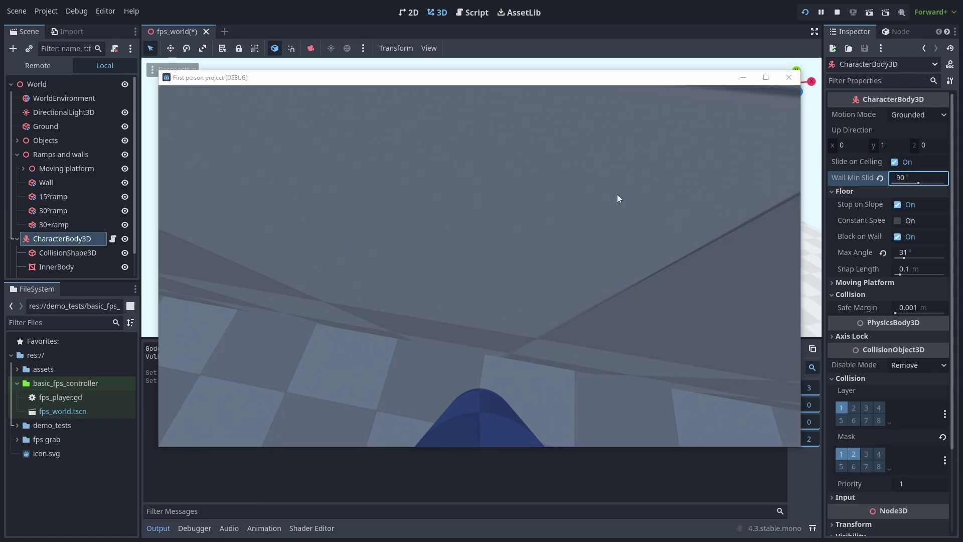
left_click(574, 215)
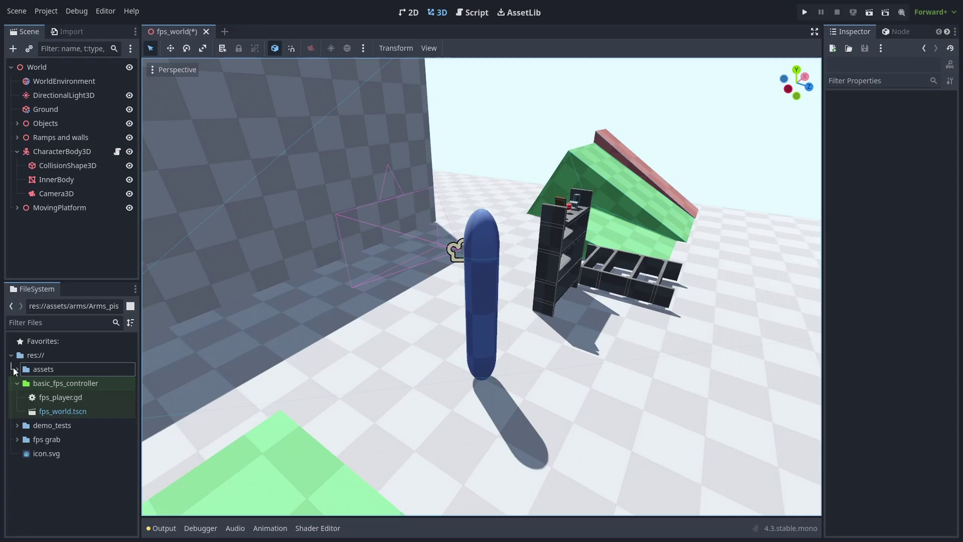
Open the advanced import settings of Arms_pistol.fbx in assets/arms and set the Pistol_IDLE animation's Loop Mode to Linear
left_click(15, 370)
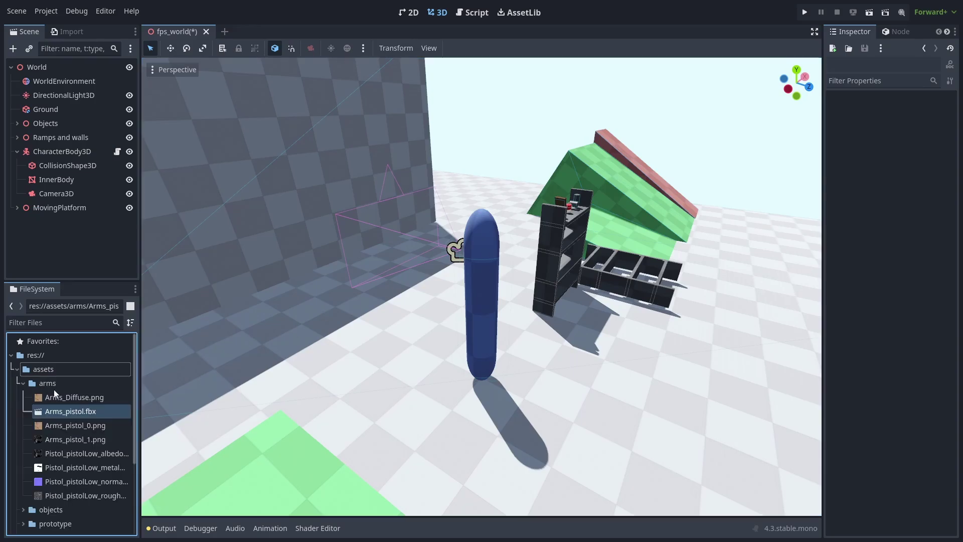
double_click(102, 414)
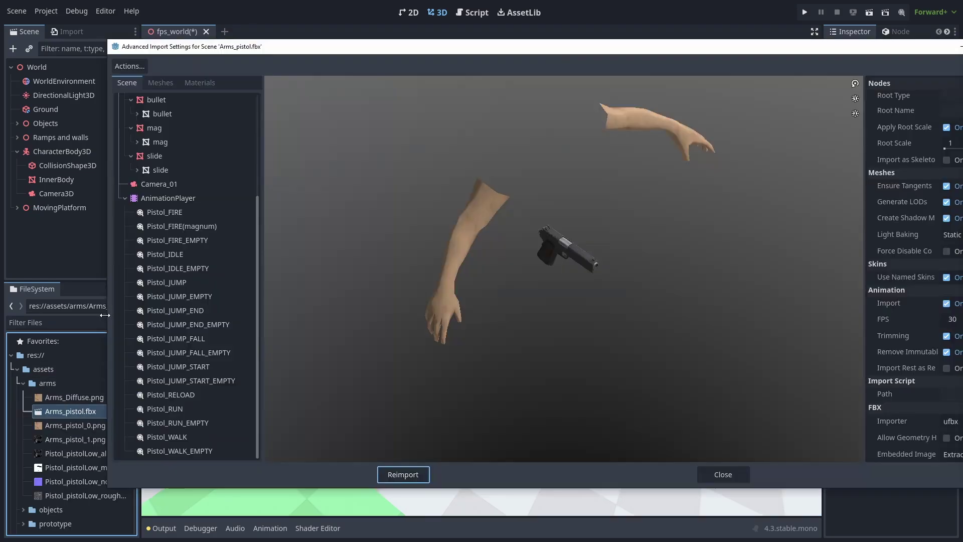
left_click(179, 255)
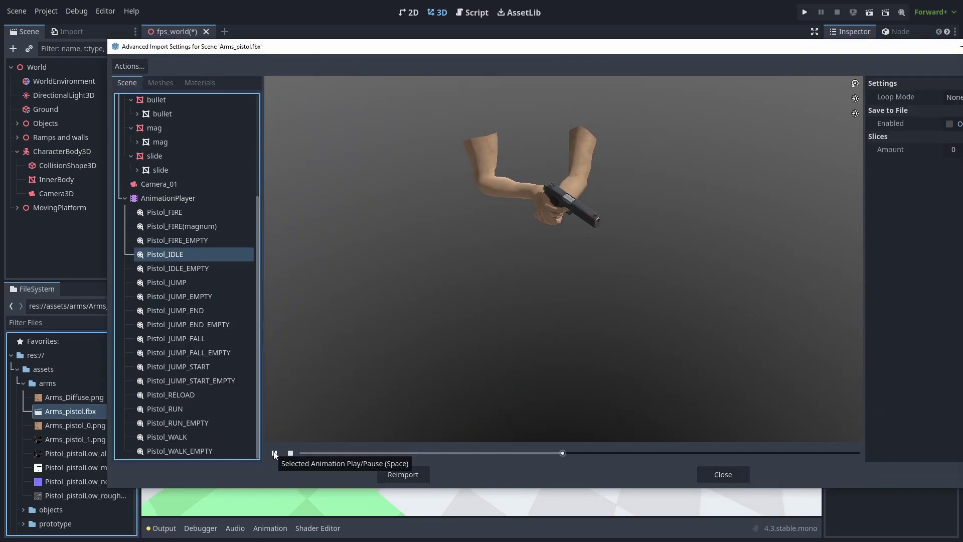
left_click(858, 96)
left_click(863, 122)
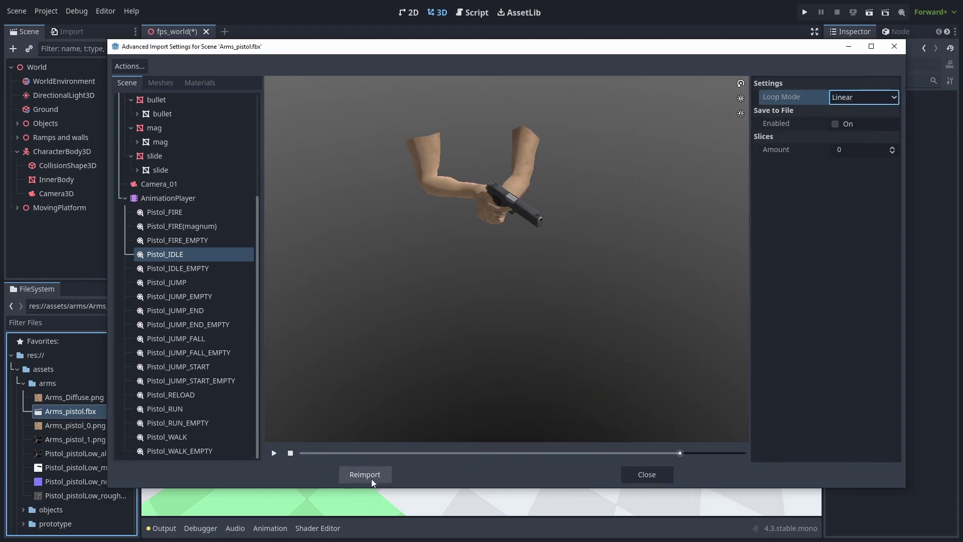
Enable Skip Import for the Camera_01 node and reimport the Arms_pistol.fbx scene
left_click(167, 185)
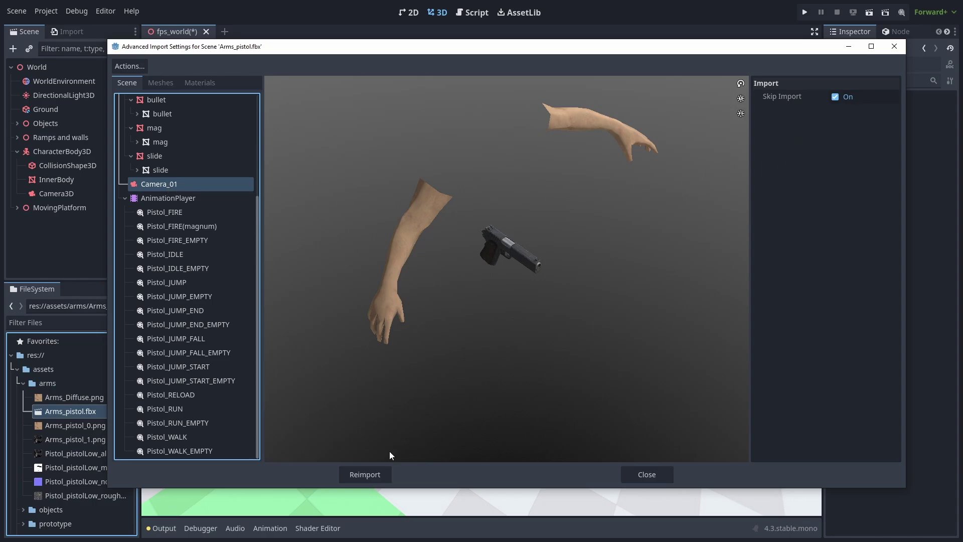
left_click(377, 471)
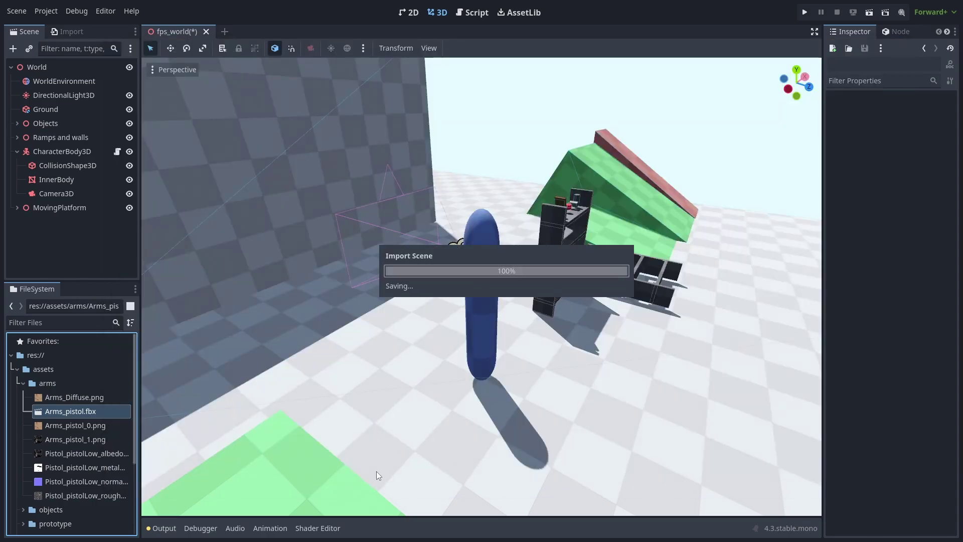
Add Arms_pistol.fbx to the scene as a child of CharacterBody3D
left_click_drag(83, 411, 66, 152)
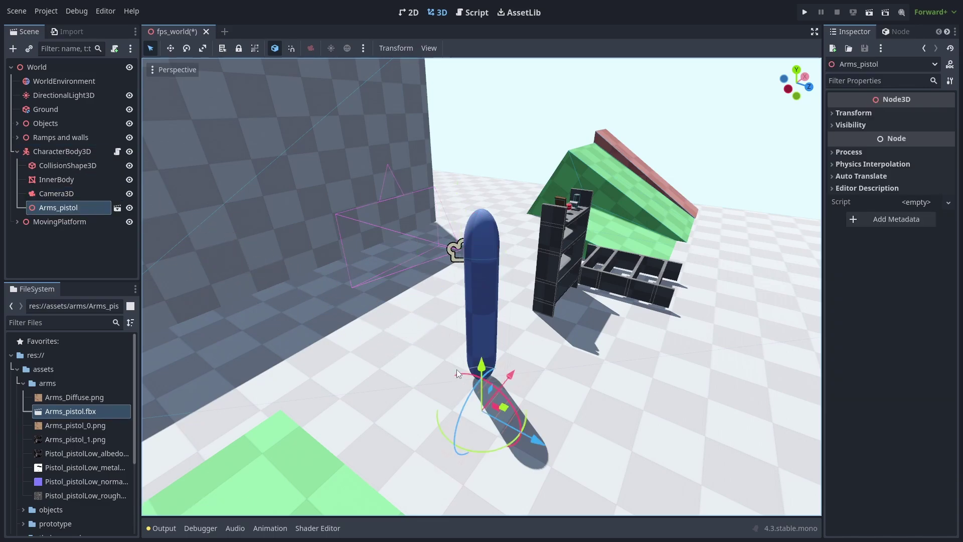
Raise Arms_pistol to the character's upper body, rotated 180° about the vertical axis, and enable its Editable Children
left_click_drag(481, 365, 485, 261)
left_click_drag(506, 307, 425, 224)
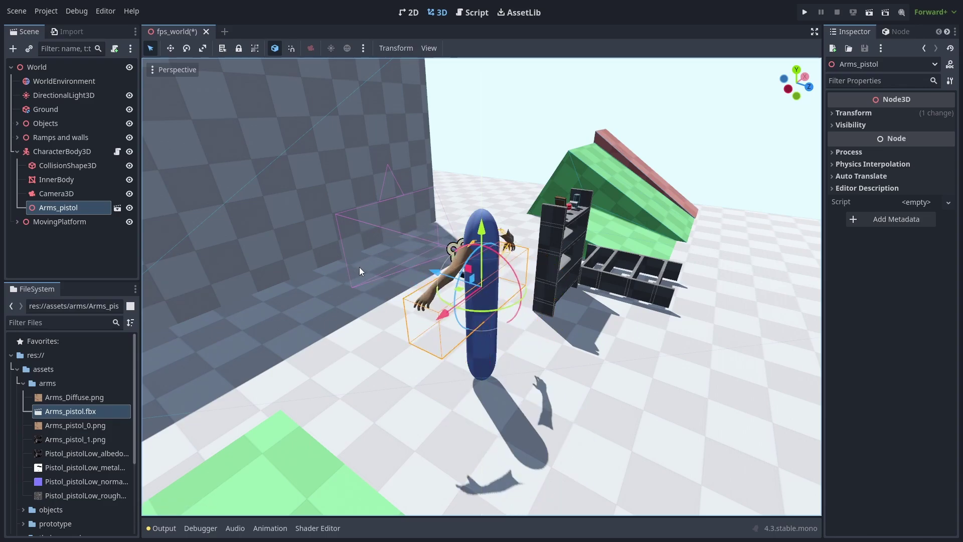
right_click(74, 209)
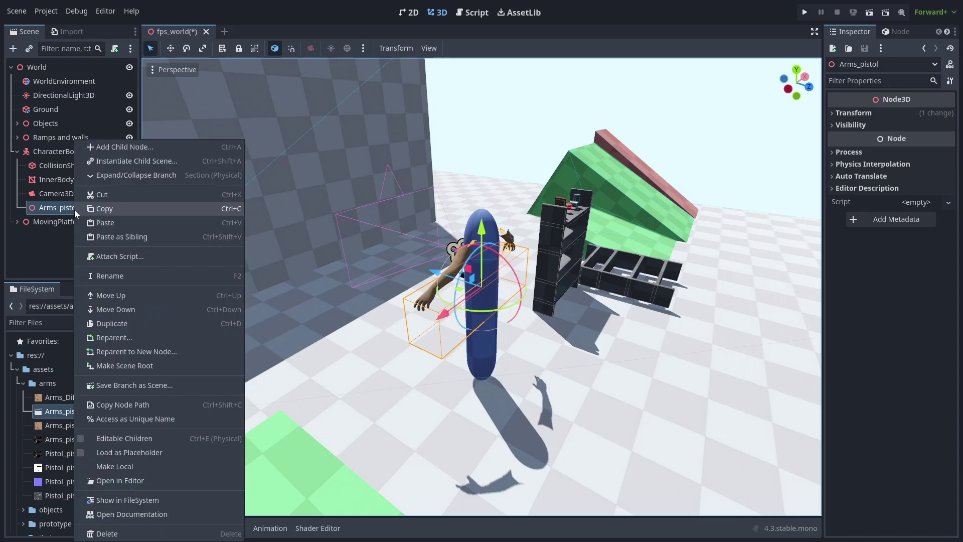
left_click(162, 439)
left_click(30, 222)
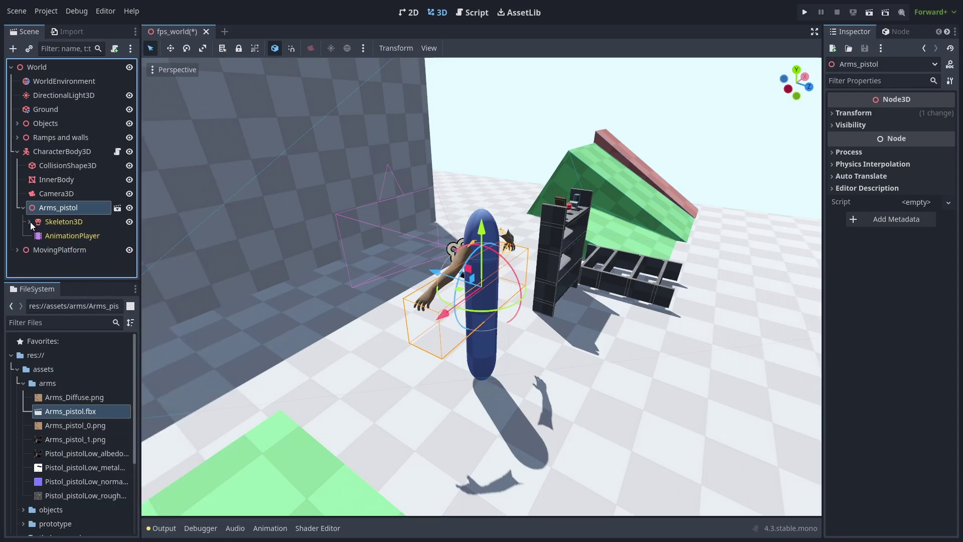
Choose Pistol_IDLE in the AnimationPlayer under Arms_pistol and set it to autoplay on load
left_click(67, 236)
left_click(366, 350)
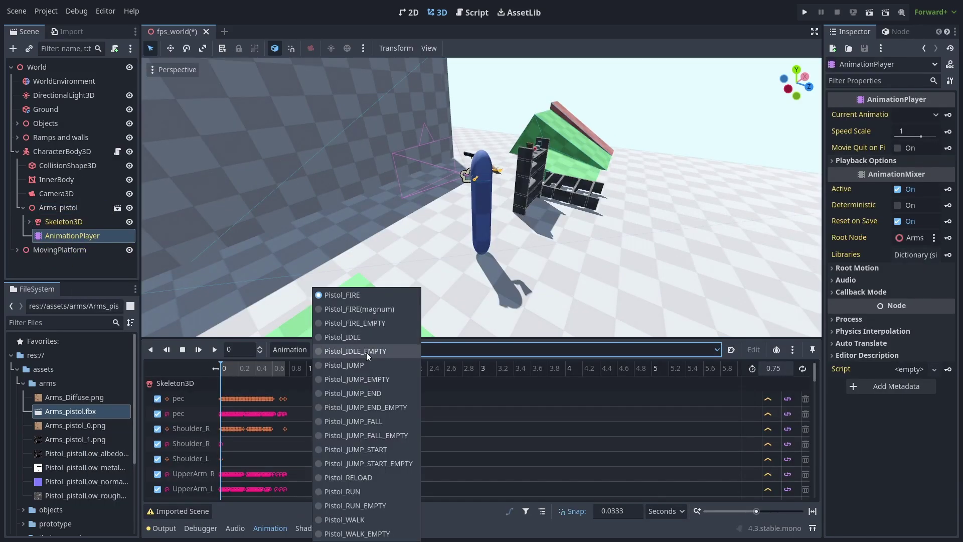
left_click(359, 337)
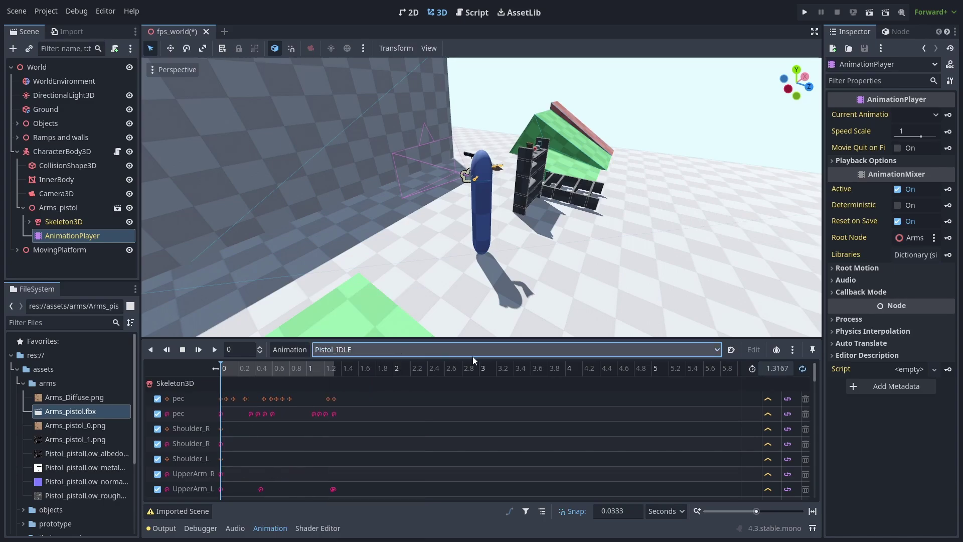
left_click(731, 350)
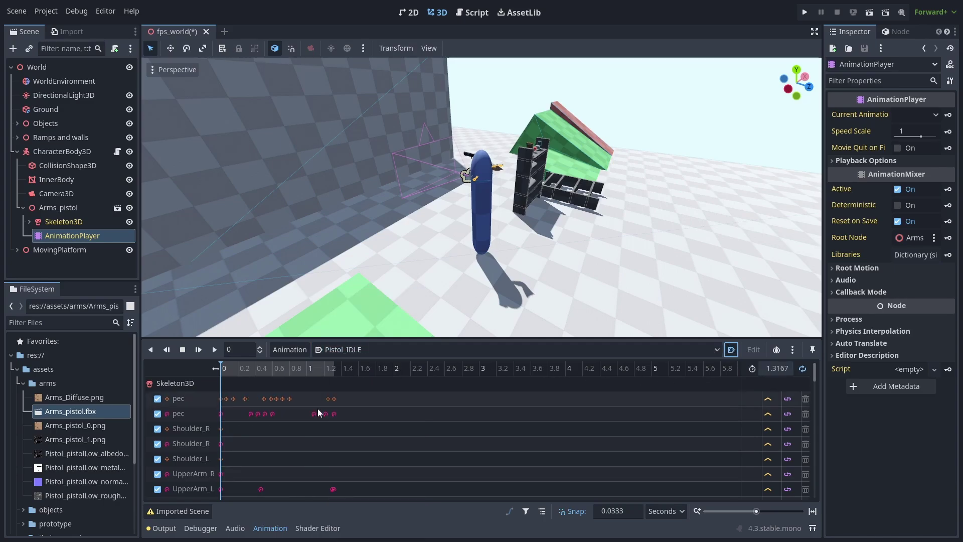
left_click(270, 528)
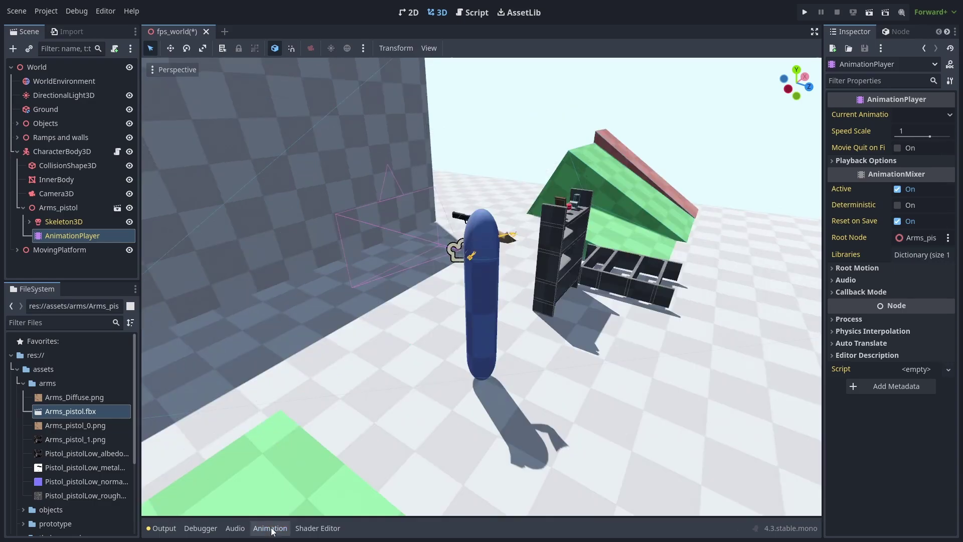
Split the 3D view into two viewports and preview the character's Camera3D in the second one
left_click(65, 207)
left_click(58, 191)
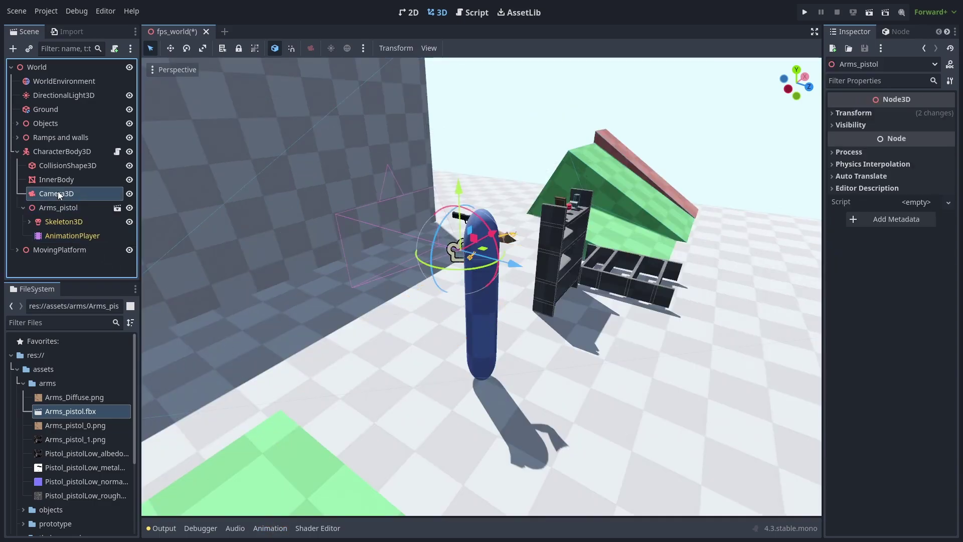
left_click(428, 49)
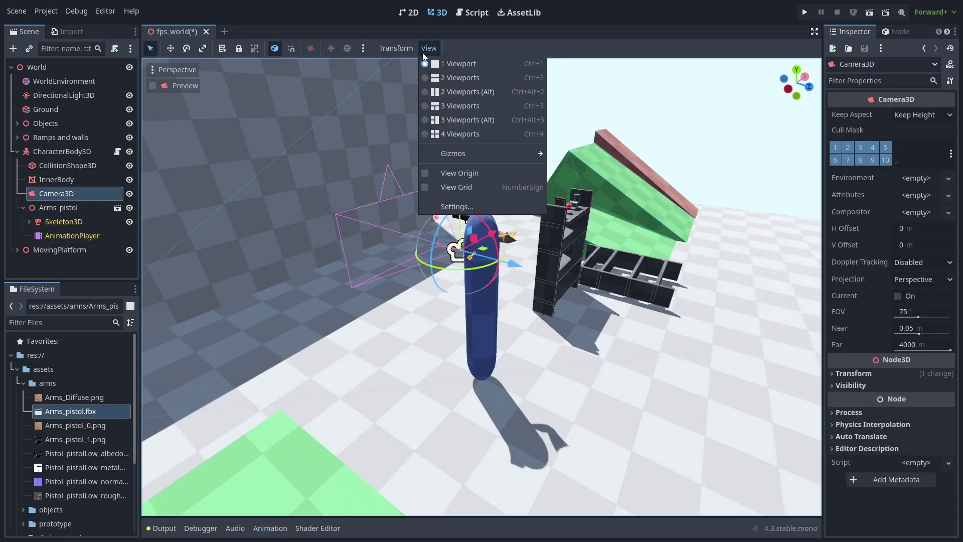
left_click(452, 78)
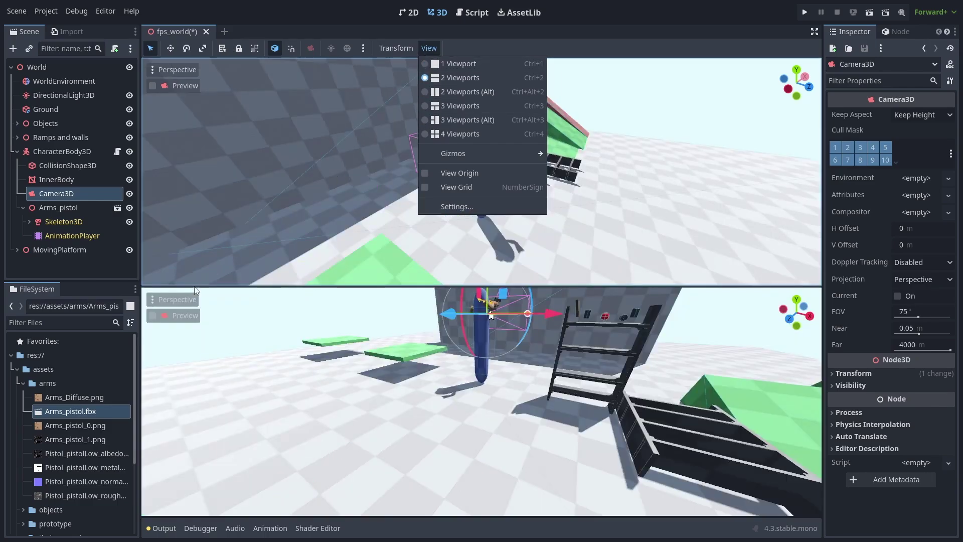
left_click(177, 315)
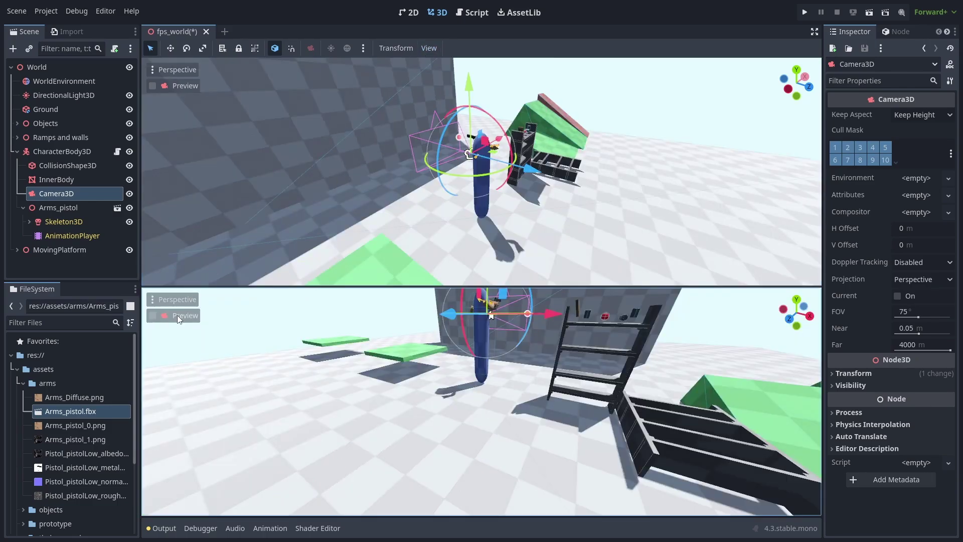
left_click(152, 315)
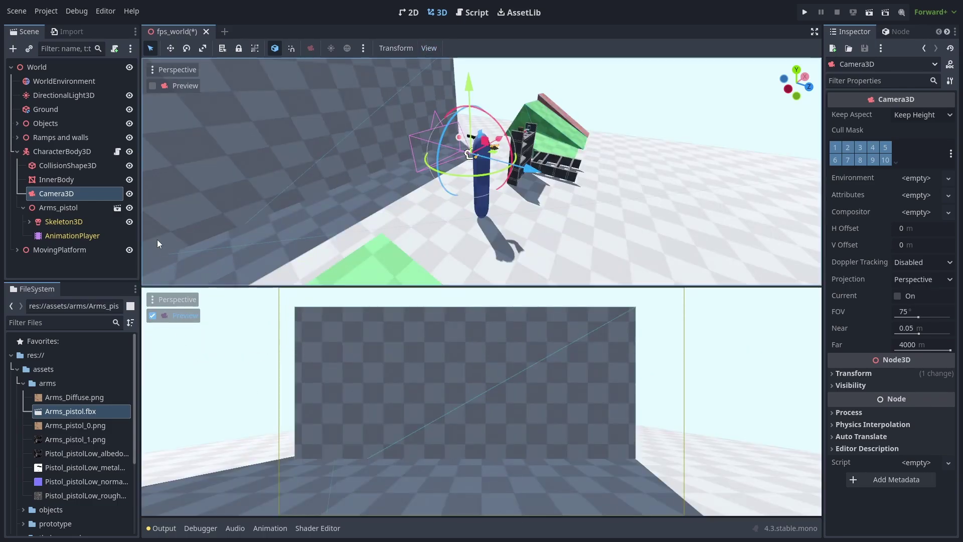
Move Arms_pistol down and forward until the arms and pistol fit the camera preview, and check the placement in a game run
left_click(72, 211)
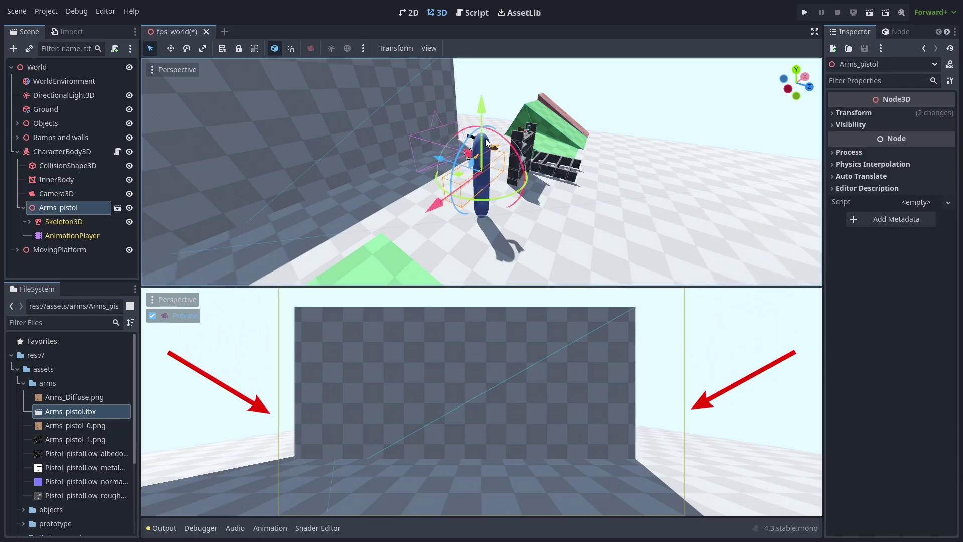
left_click_drag(485, 114, 483, 140)
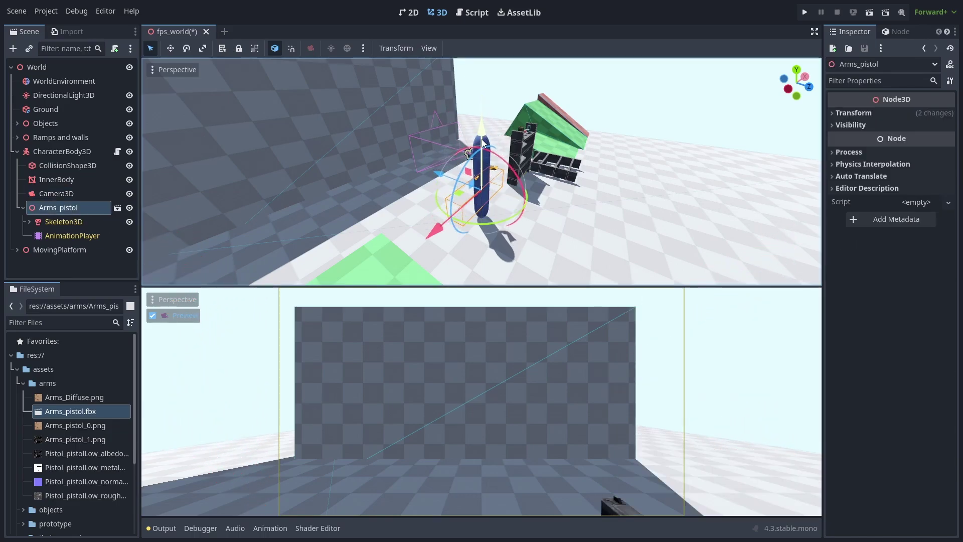
mouse_move(439, 176)
left_mouse_down()
mouse_move(408, 164)
mouse_move(426, 178)
left_mouse_up()
left_click_drag(455, 131, 461, 112)
key("F5")
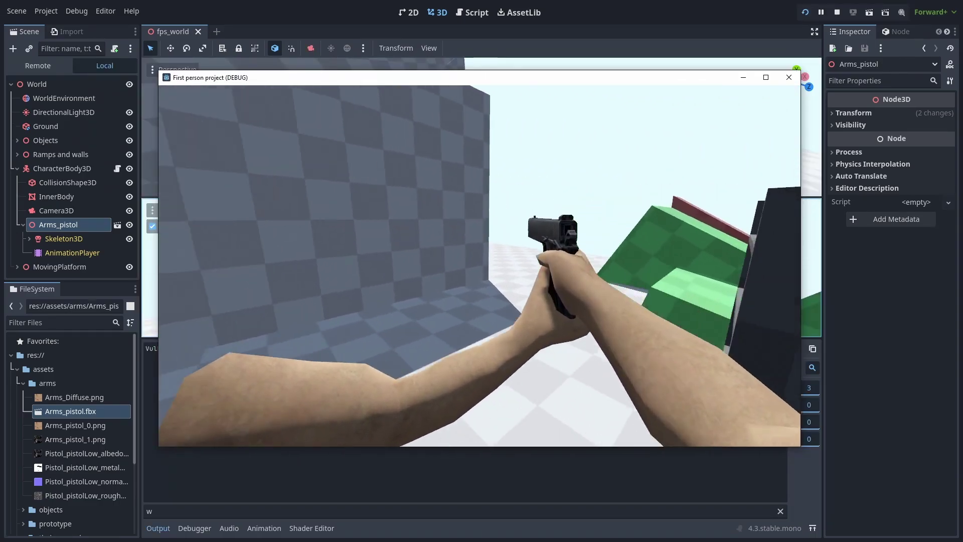
key("F8")
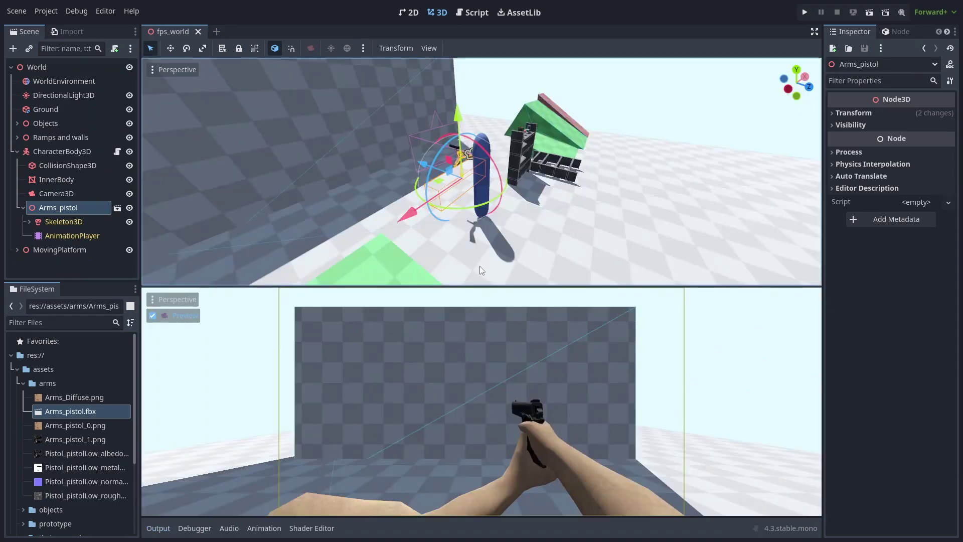
Reparent Arms_pistol under Camera3D so the arms follow the camera, and test it in a game run
left_click_drag(65, 209, 73, 194)
key("F5")
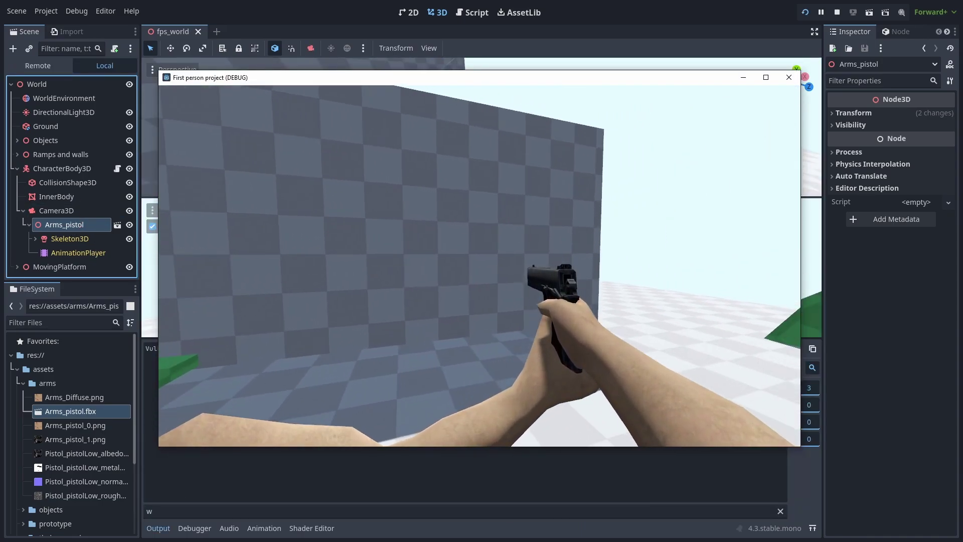
key("Escape")
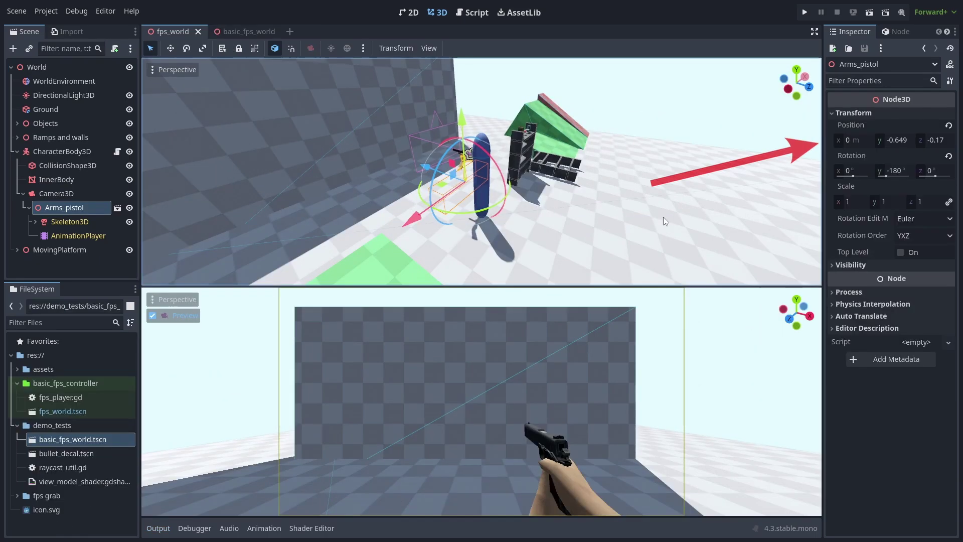
Return the 3D editor to a single viewport
left_click(430, 48)
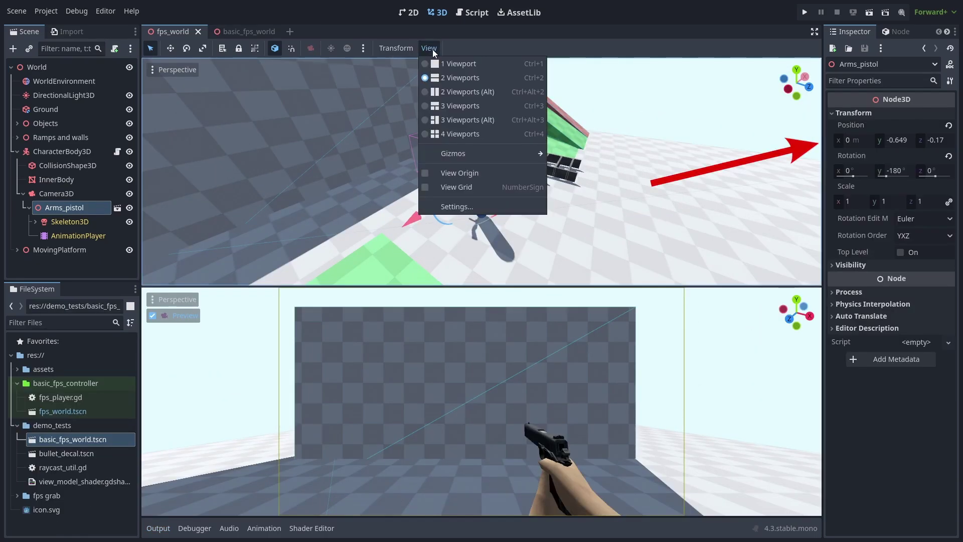
left_click(449, 64)
left_click(696, 44)
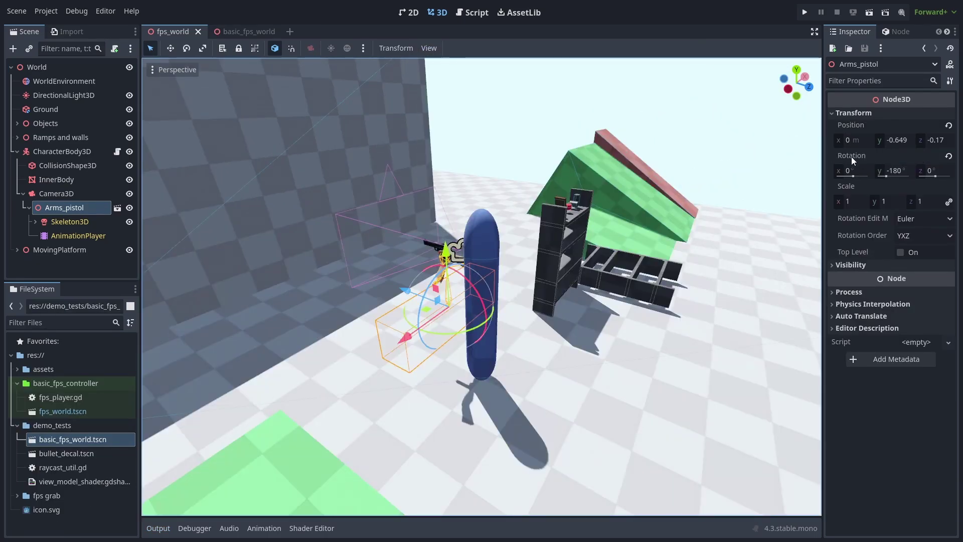
Run the game and walk up to and away from the wall to check whether the pistol clips into it
key("F5")
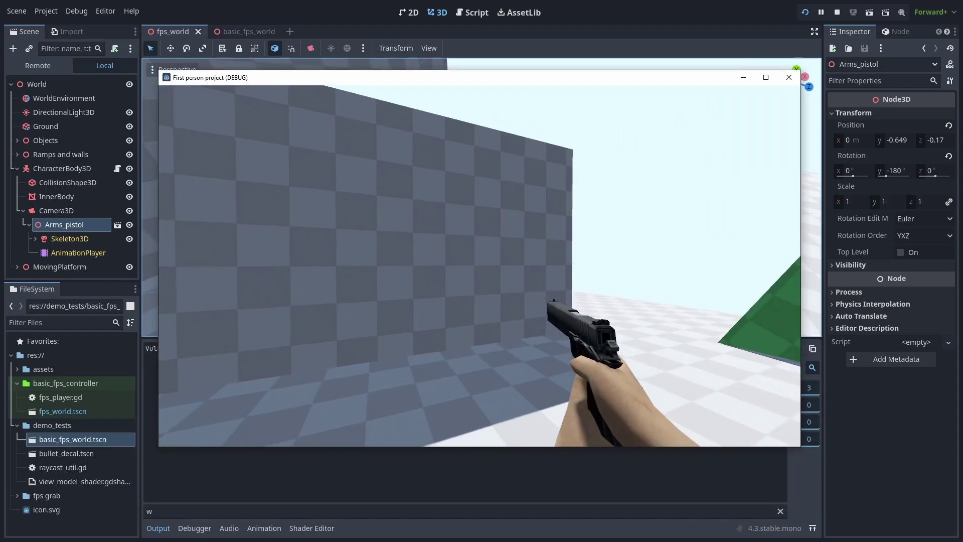
key("w")
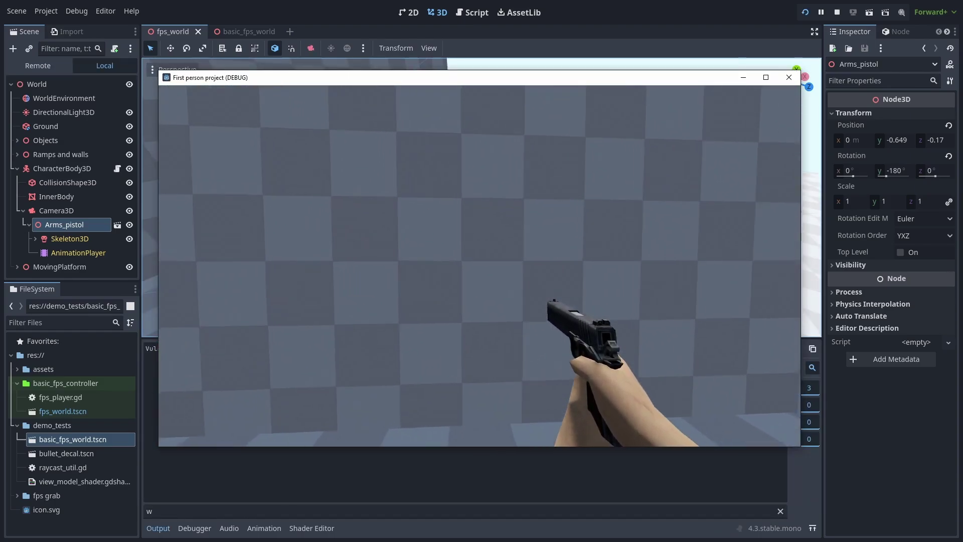
key("w")
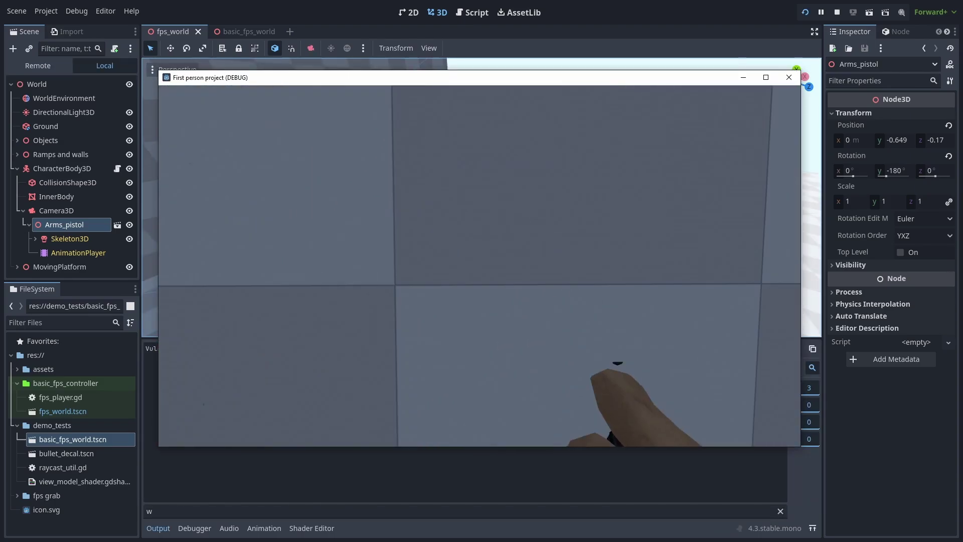
key("s")
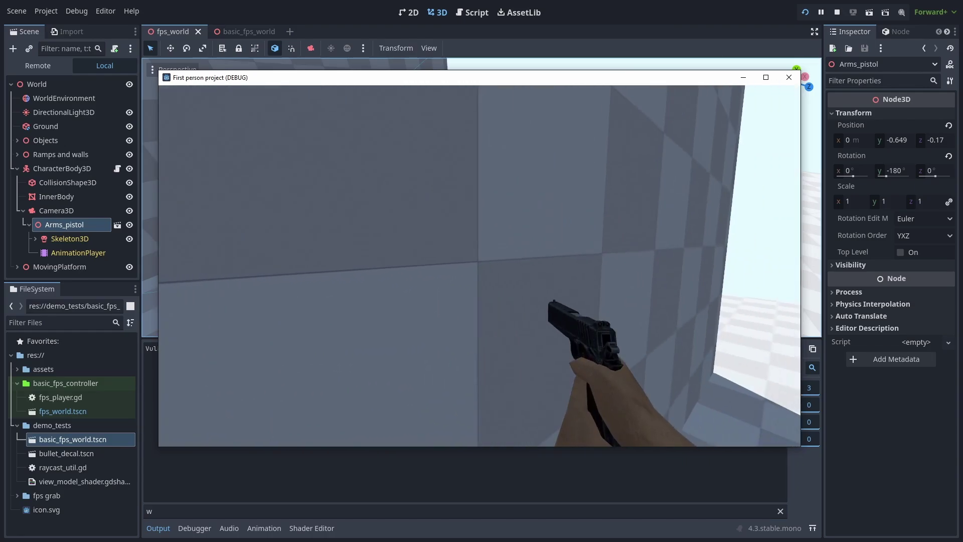
key("w")
key("s")
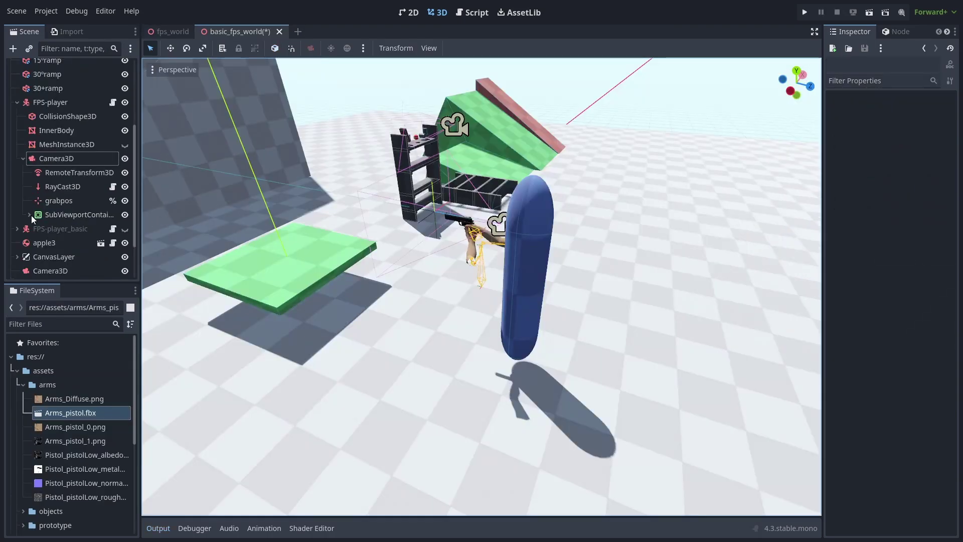
Examine the SubViewportContainer and SubViewport under the FPS-player's Camera3D in the basic_fps_world scene
left_click(30, 214)
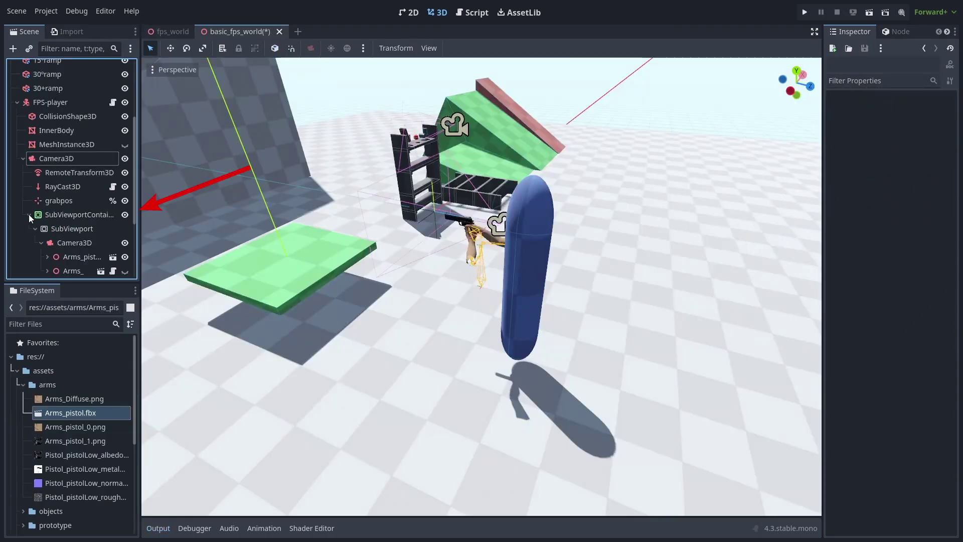
left_click(69, 229)
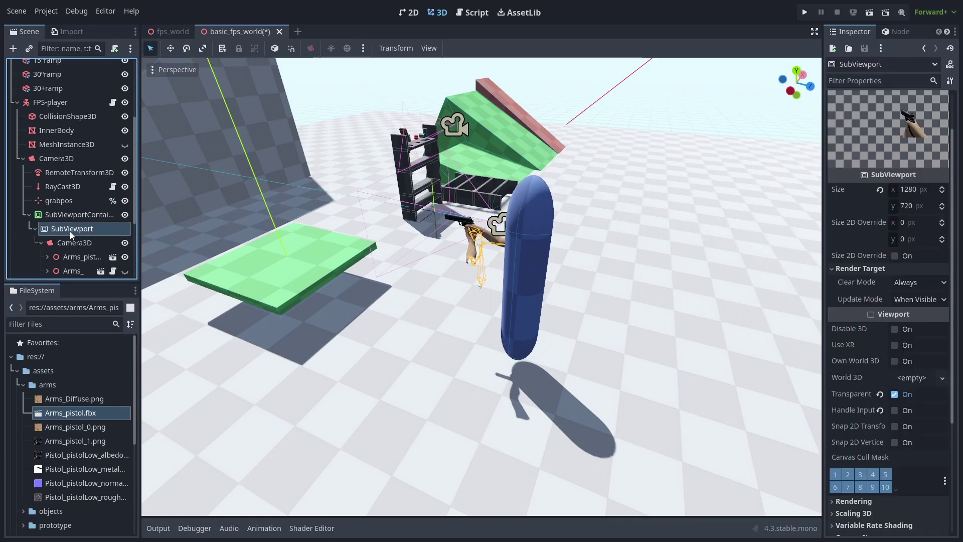
left_click(80, 214)
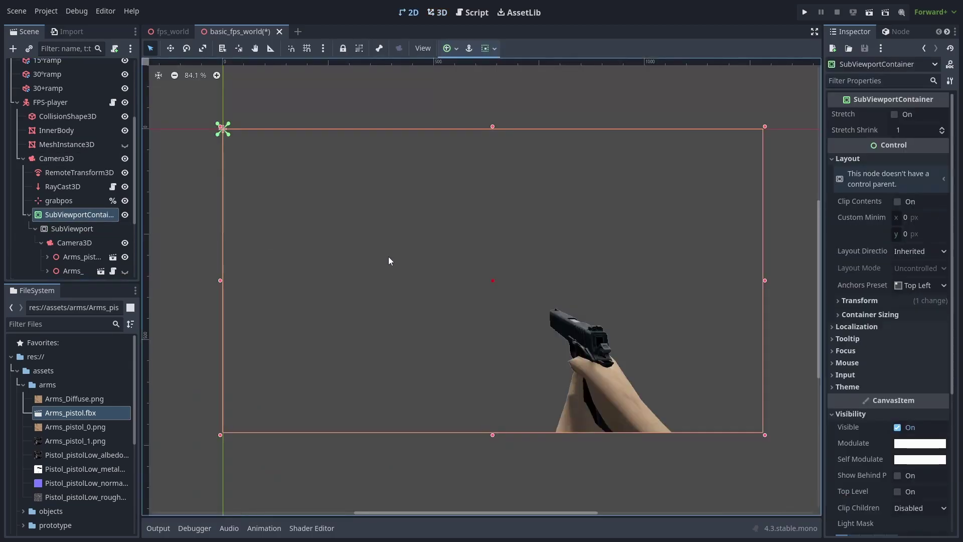
left_click(53, 160)
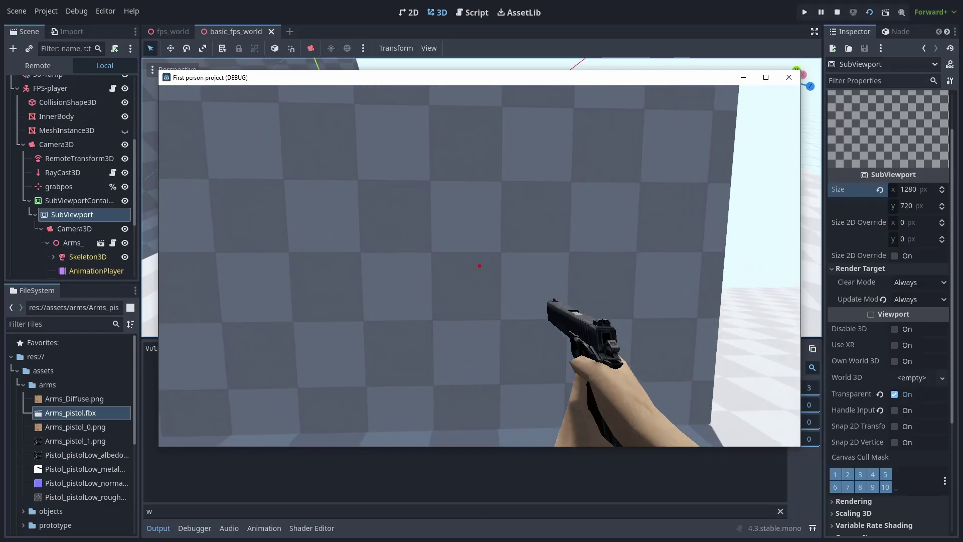
Walk toward and away from the wall in the running basic_fps_world demo to check its pistol for clipping
key("w")
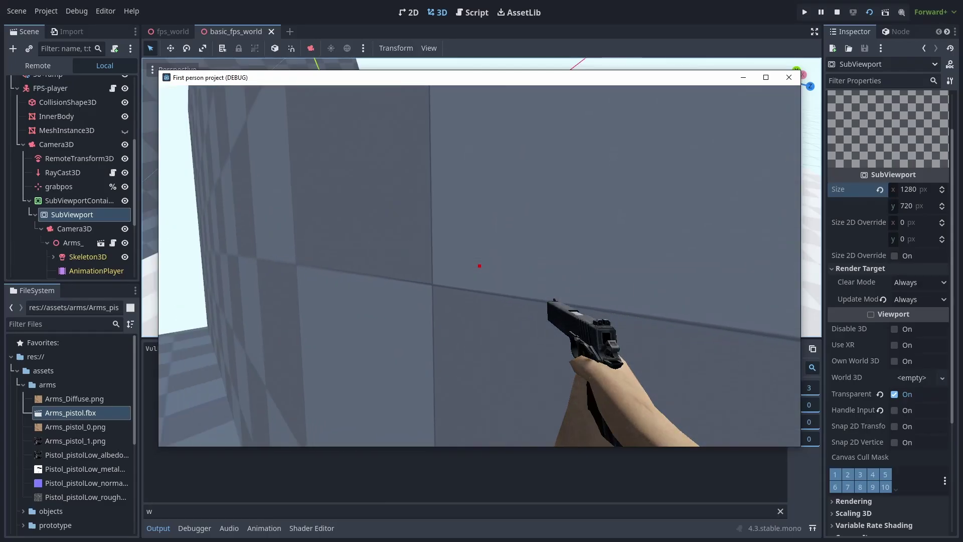
key("s")
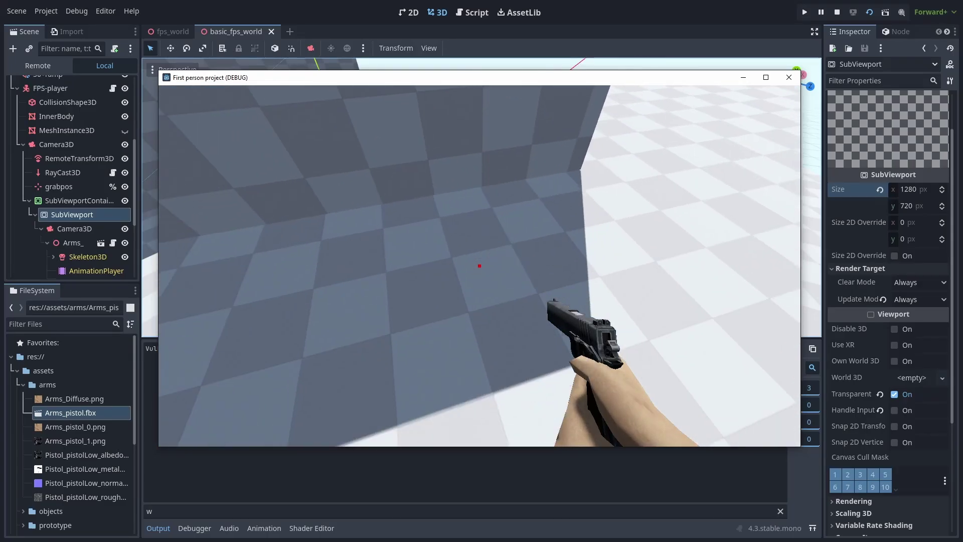
key("s")
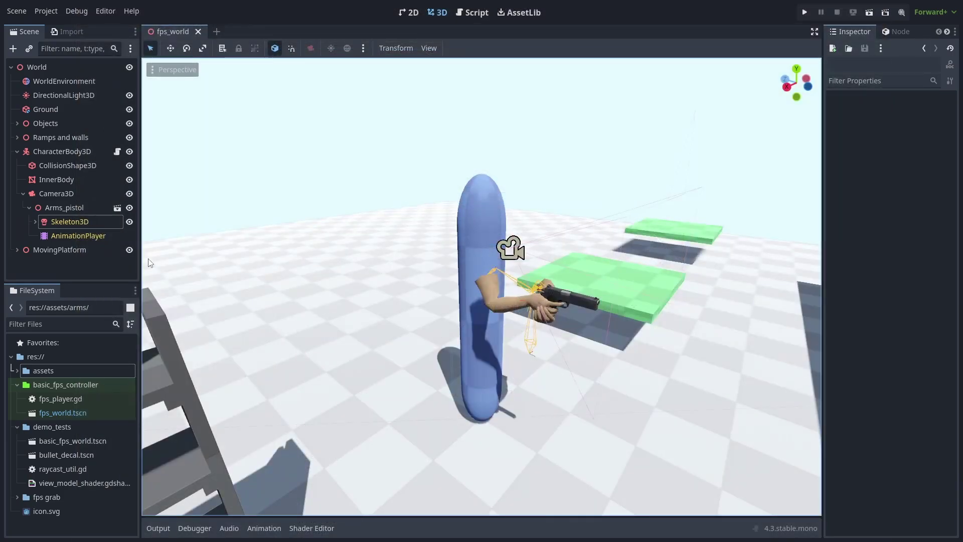
Copy the Surface 0 material of the Arms mesh under the pistol's Skeleton3D
left_click(36, 222)
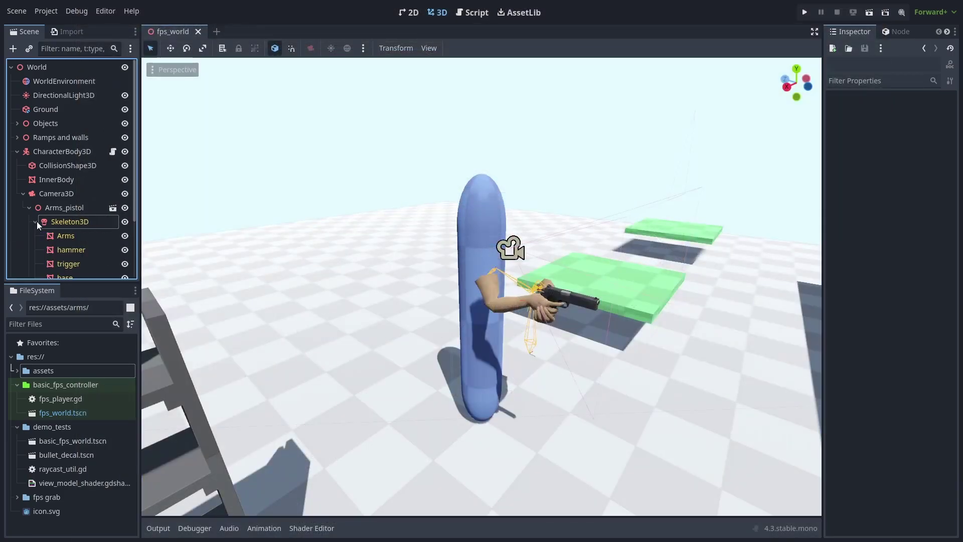
left_click(75, 239)
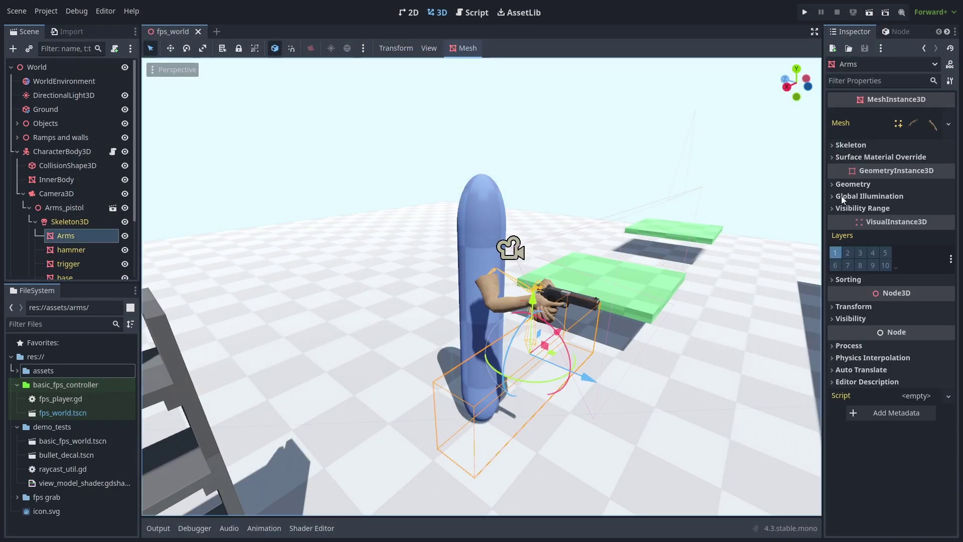
left_click(907, 124)
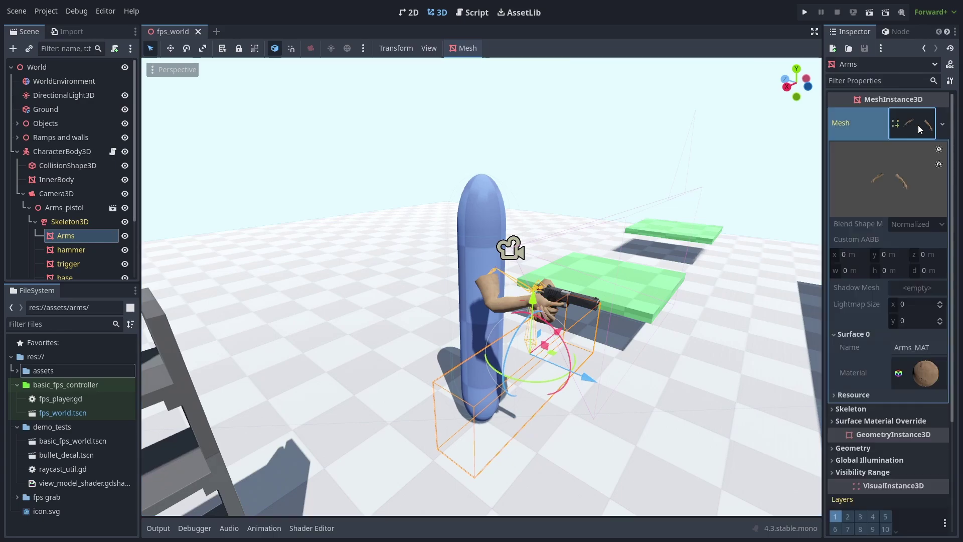
left_click(924, 374)
scroll(923, 396, "down", 2)
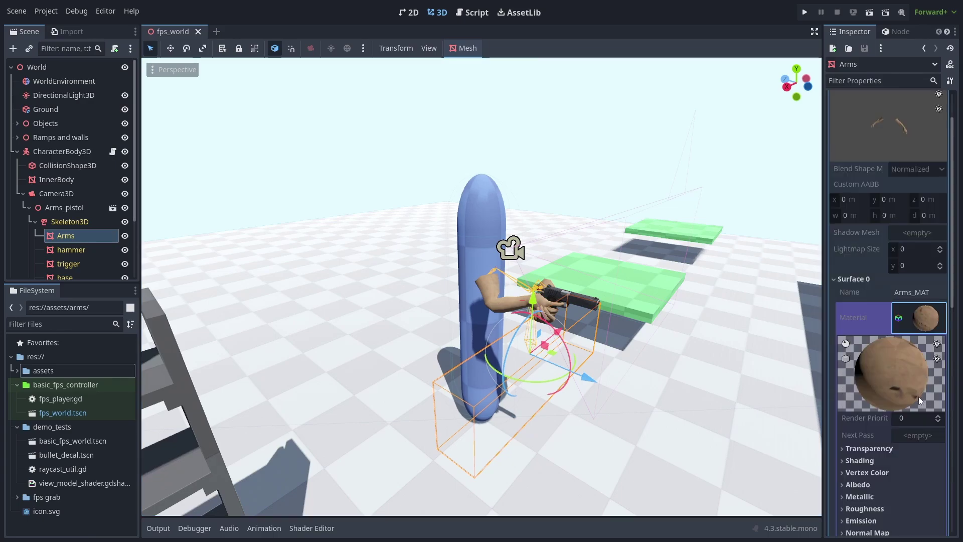
left_click(924, 319)
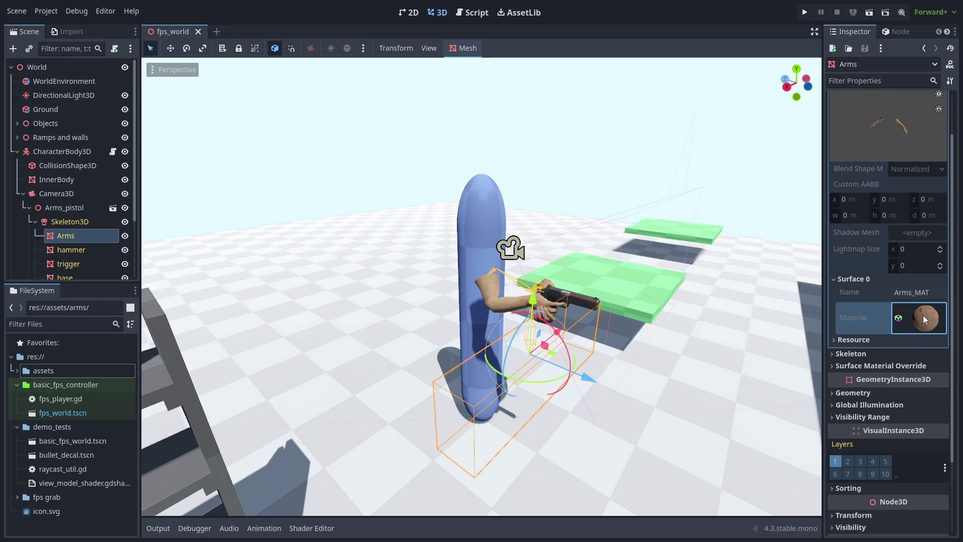
right_click(924, 319)
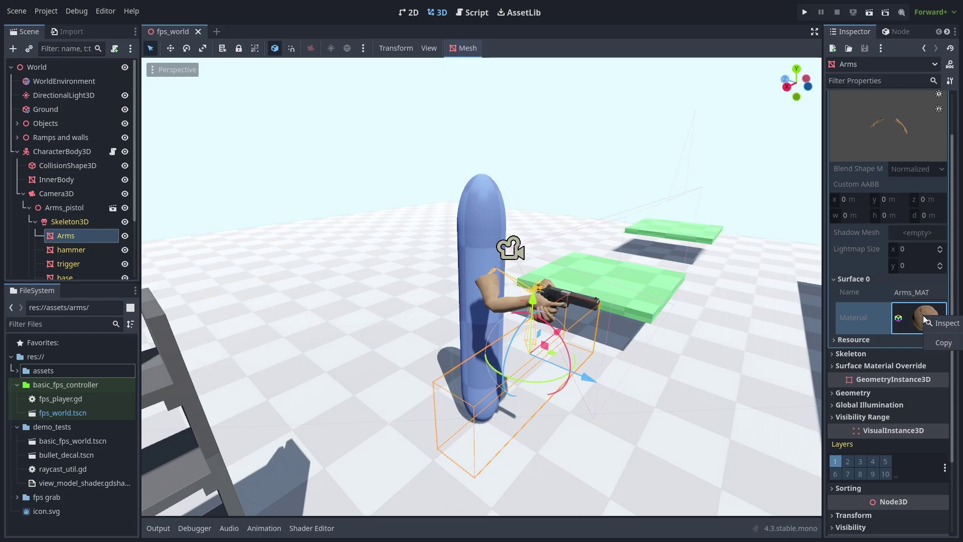
left_click(940, 343)
Paste the copied material into the Geometry Material Override of the Arms mesh
left_click(871, 395)
left_click(900, 407)
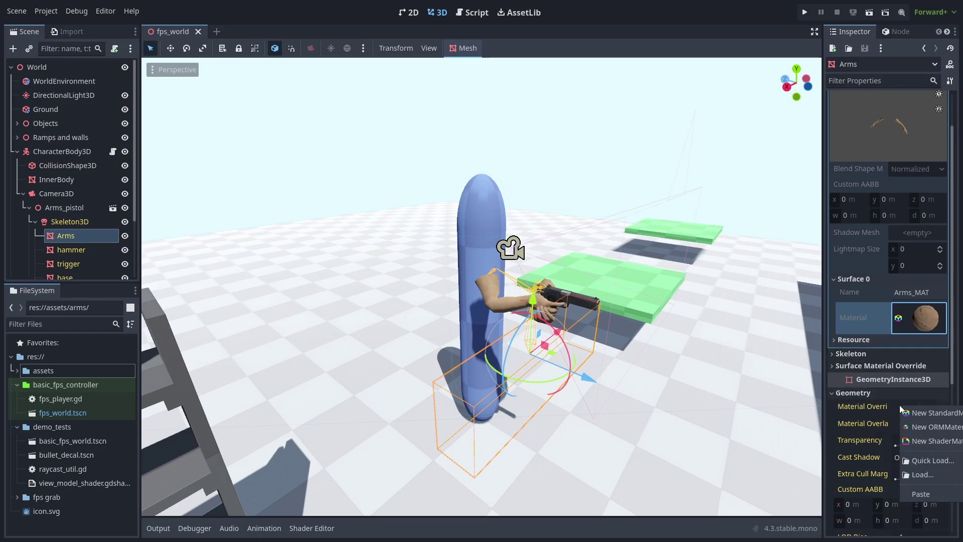
left_click(926, 496)
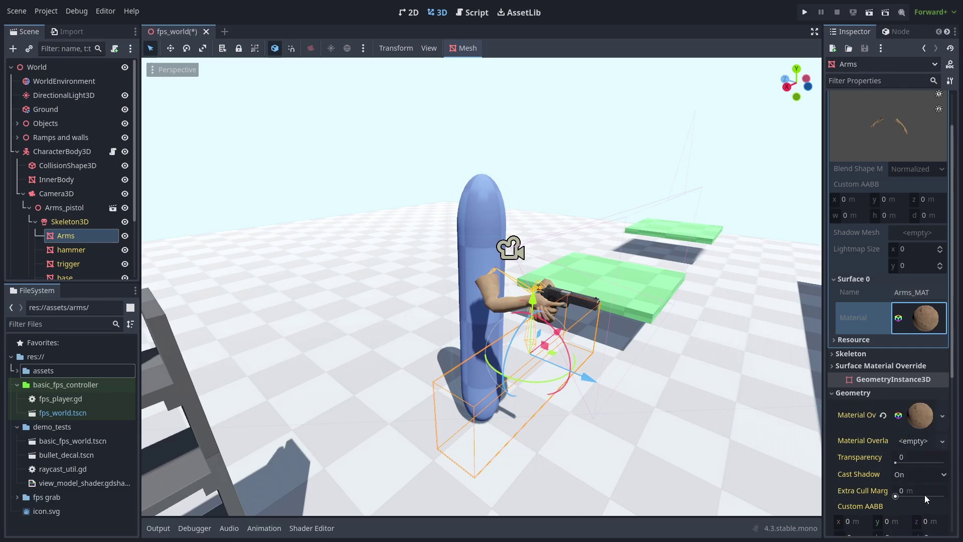
Convert the Arms mesh's override material to a ShaderMaterial
left_click(922, 414)
scroll(922, 413, "down", 4)
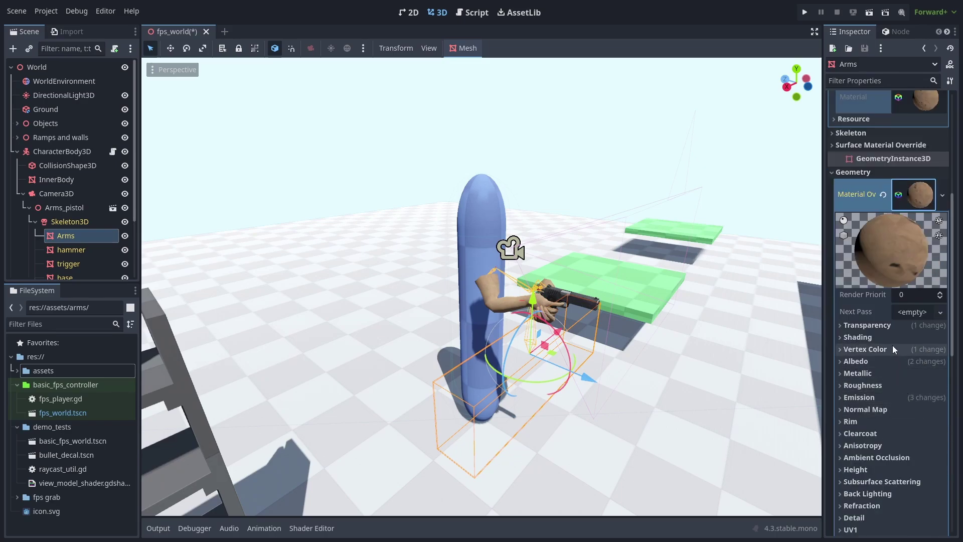
left_click(927, 198)
left_click(942, 197)
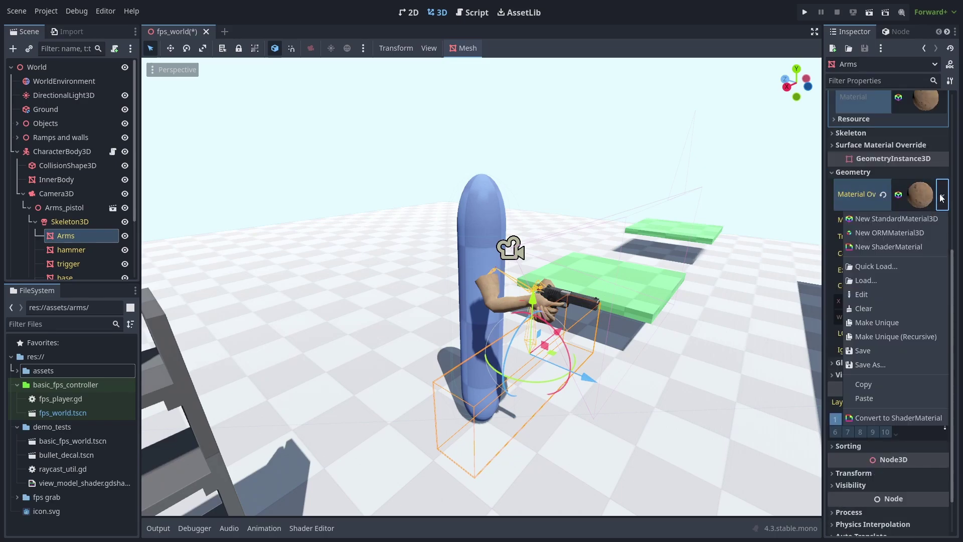
left_click(913, 417)
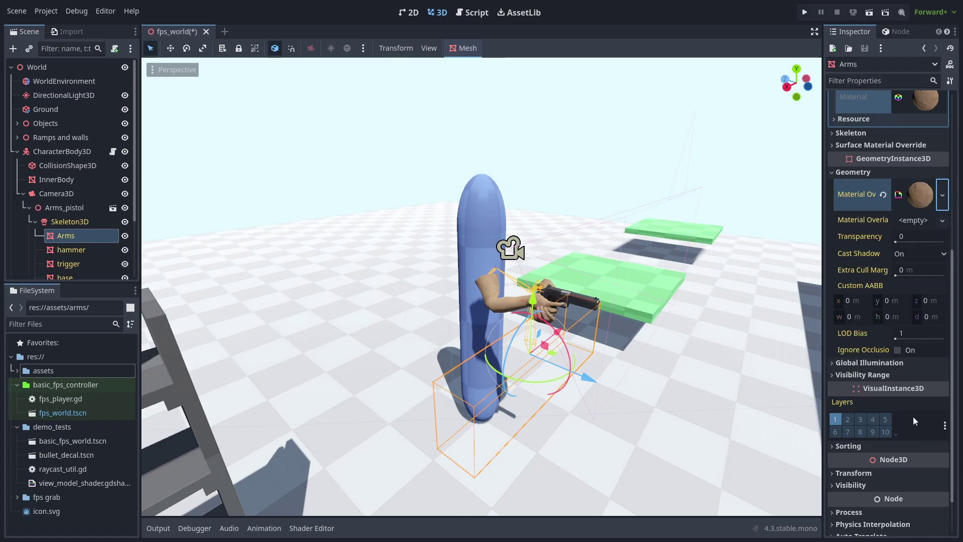
Open the Arms override material's generated shader in an enlarged shader editor, review its code and save the scene
left_click(914, 200)
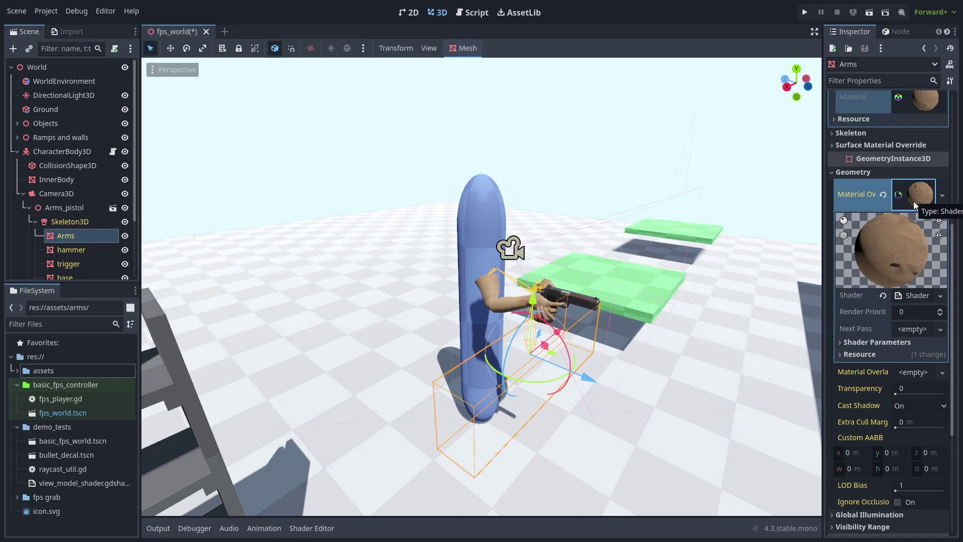
left_click(911, 296)
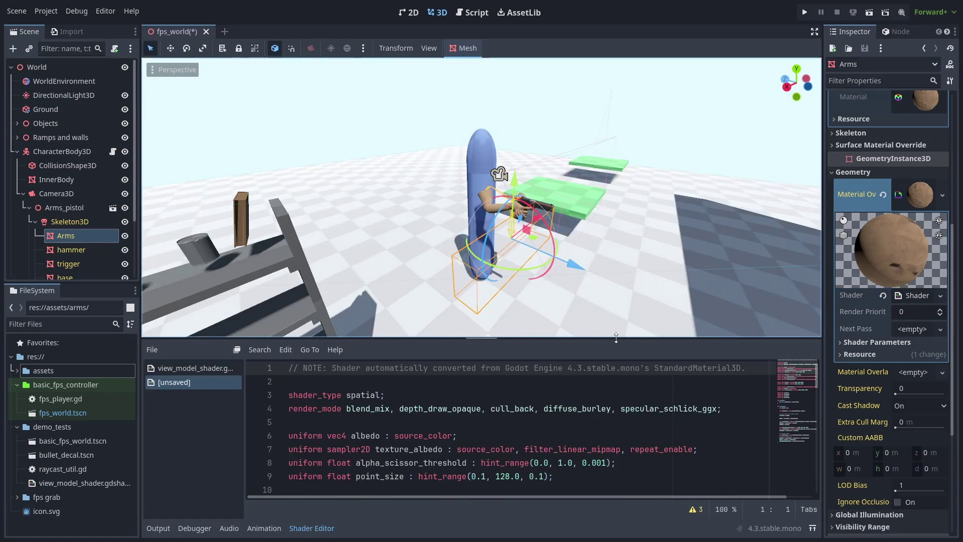
left_click_drag(616, 337, 620, 183)
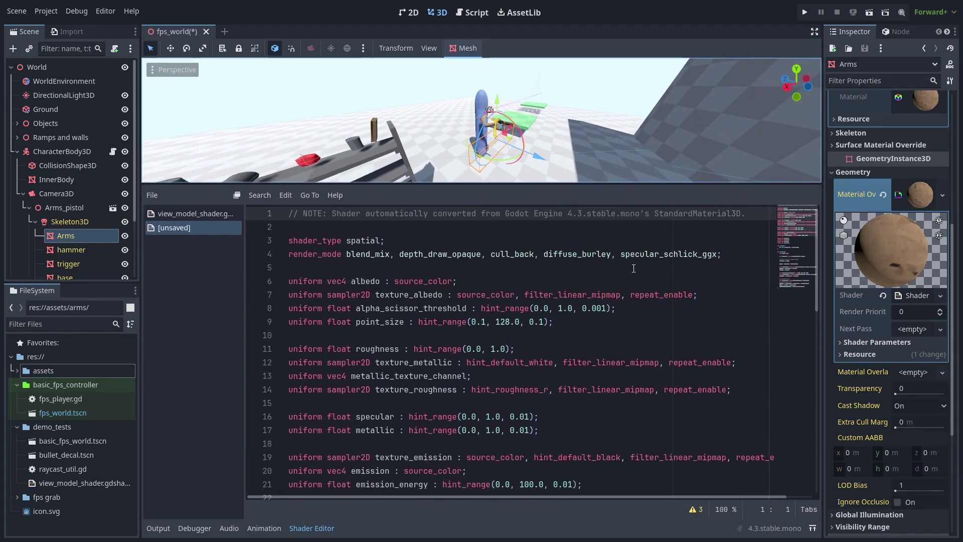
scroll(635, 273, "down", 12)
key("ctrl+s")
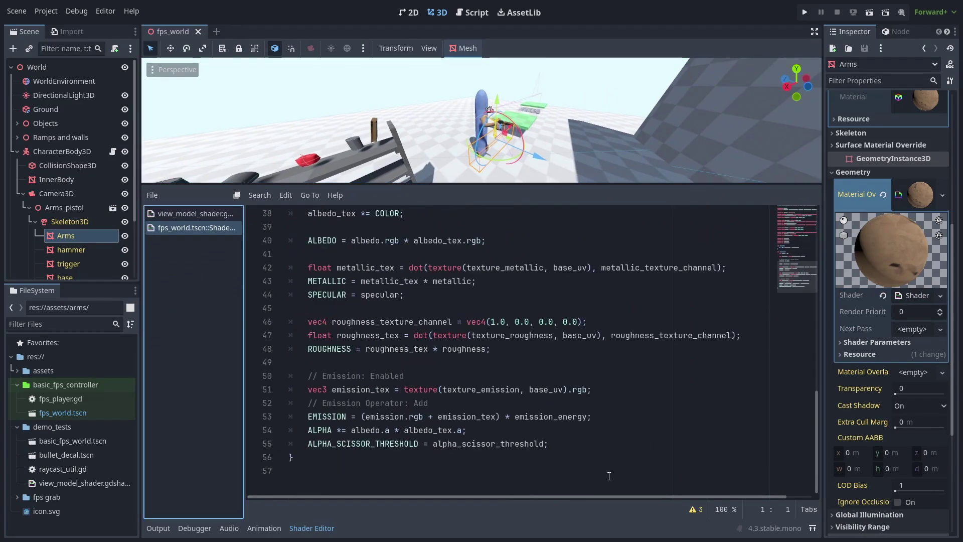
Save the converted shader as fps_view_model.gdshader in the basic_fps_controller folder
left_click(153, 196)
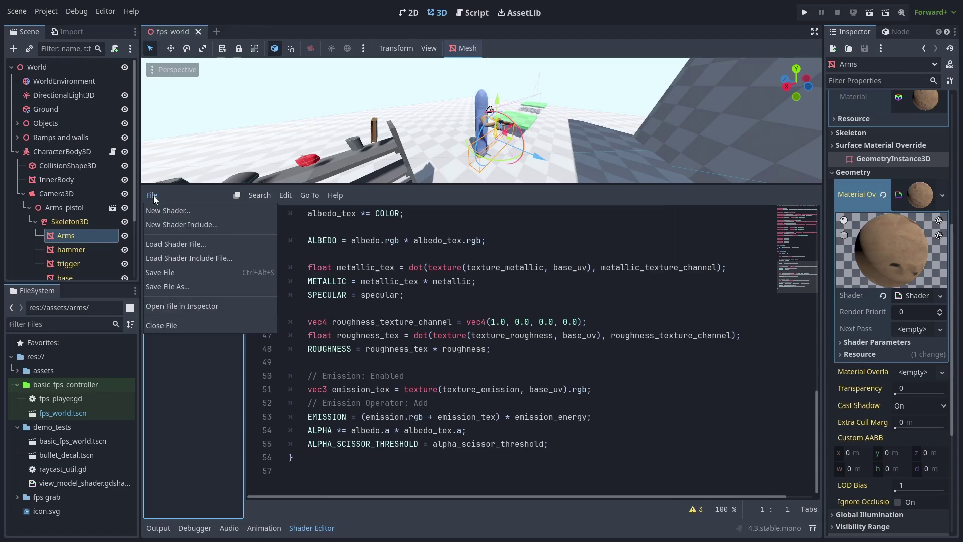
left_click(184, 285)
type("fps_view_mod")
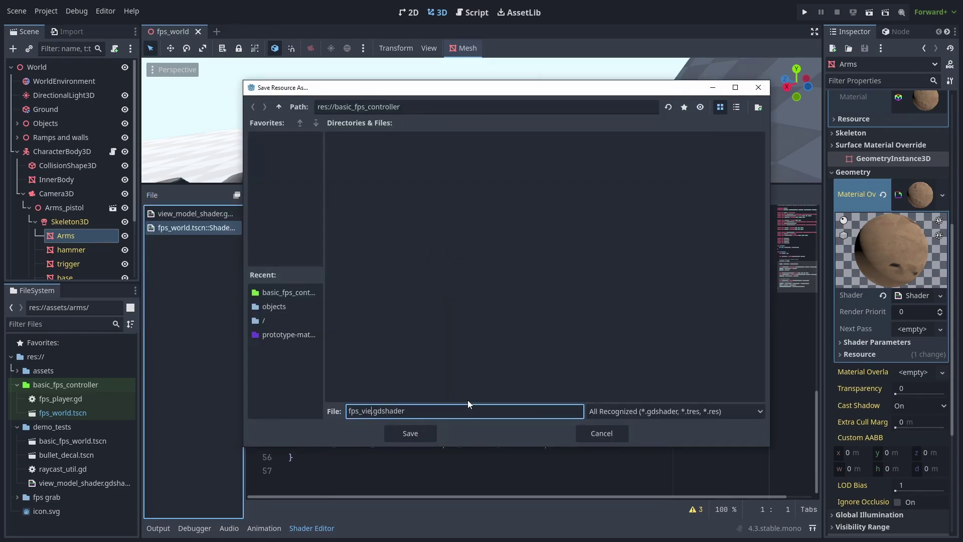
type("el")
key("Return")
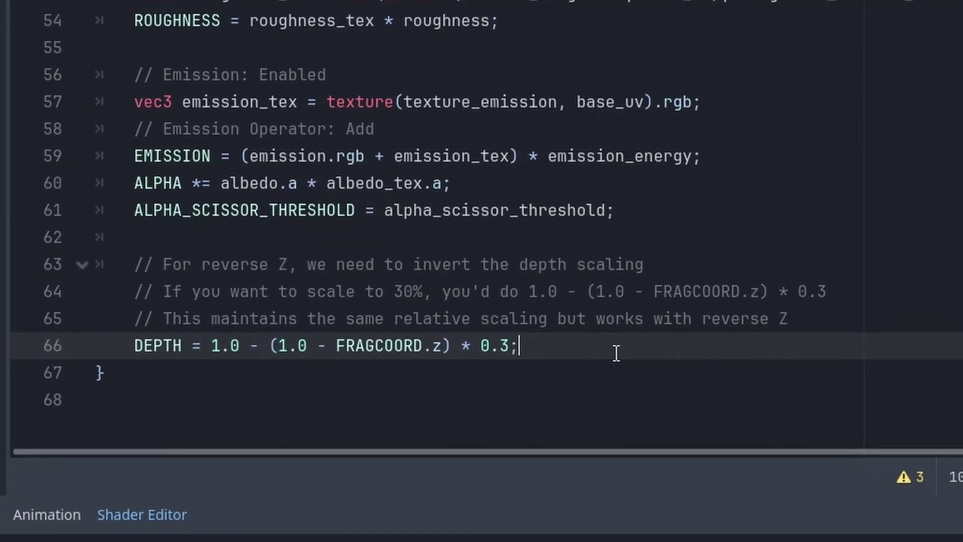
Review the DEPTH line and the vertex and fragment functions in the fps_view_model shader
scroll(617, 354, "up", 9)
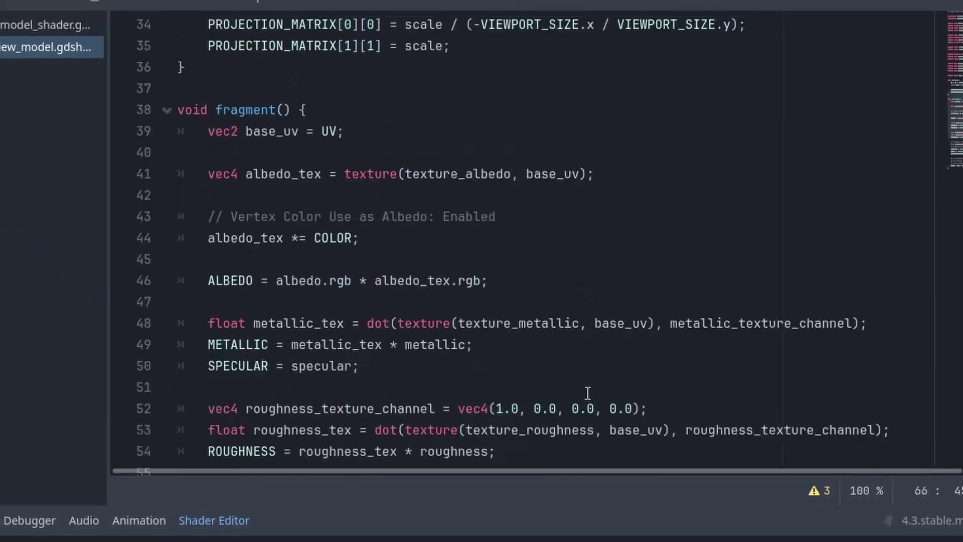
scroll(582, 400, "up", 1)
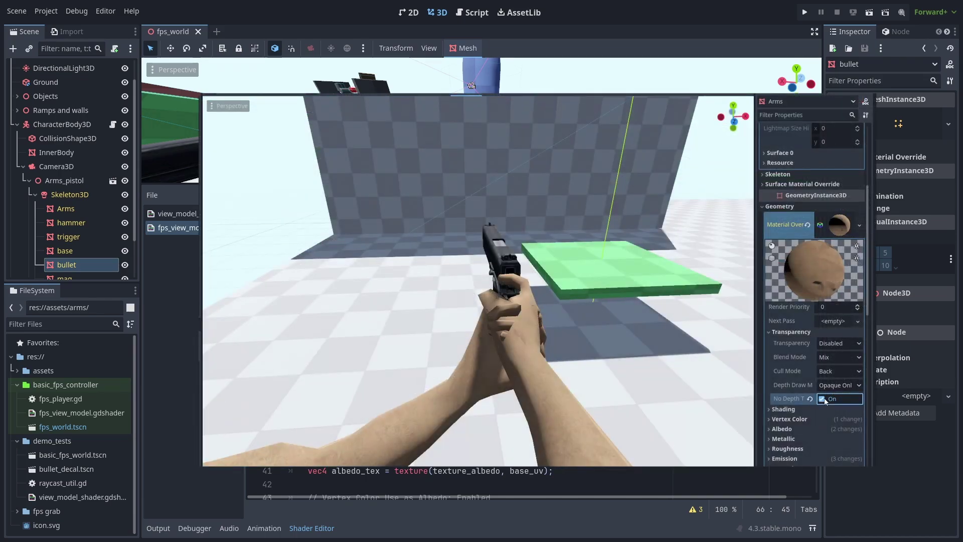
Try the No Depth Test option on the Arms mesh's standard override material and inspect the hands
left_click(824, 399)
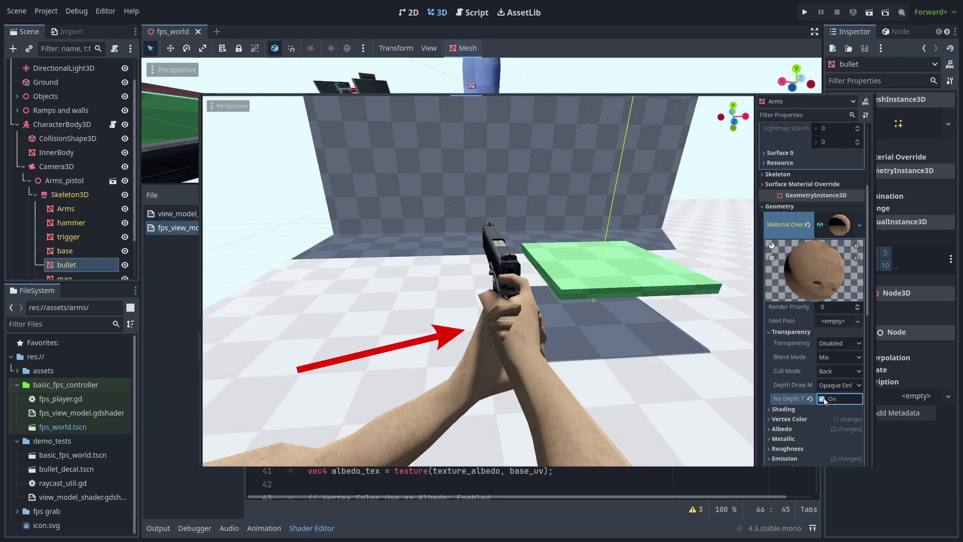
mouse_move(571, 340)
middle_mouse_down()
mouse_move(728, 346)
mouse_move(566, 339)
middle_mouse_up()
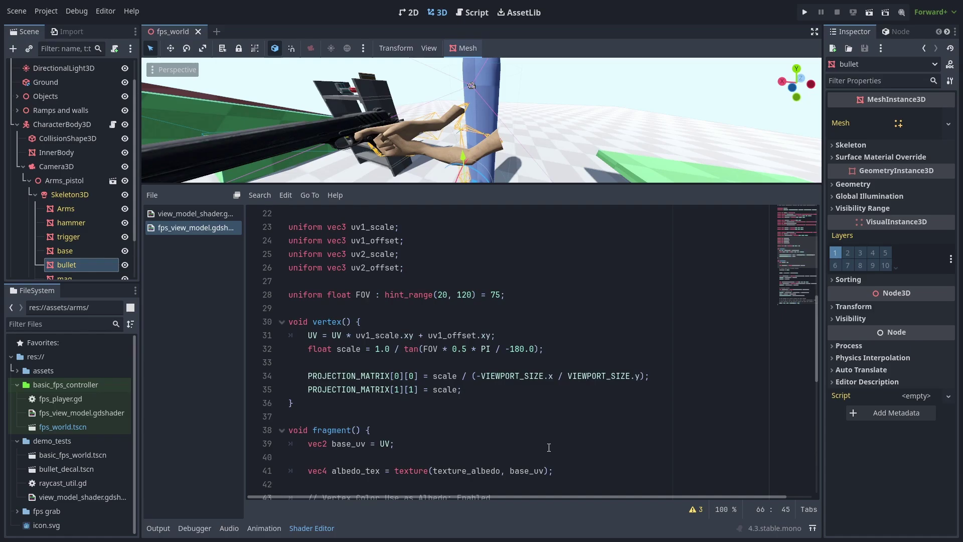
Run the game and walk up to and back from the wall to check the shaded arms and pistol for clipping
key("F5")
key("w")
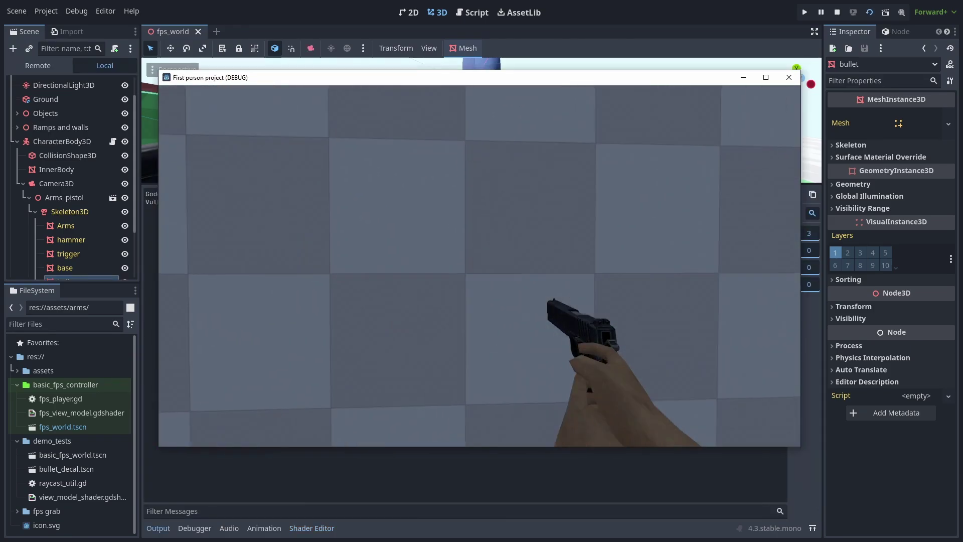
key("s")
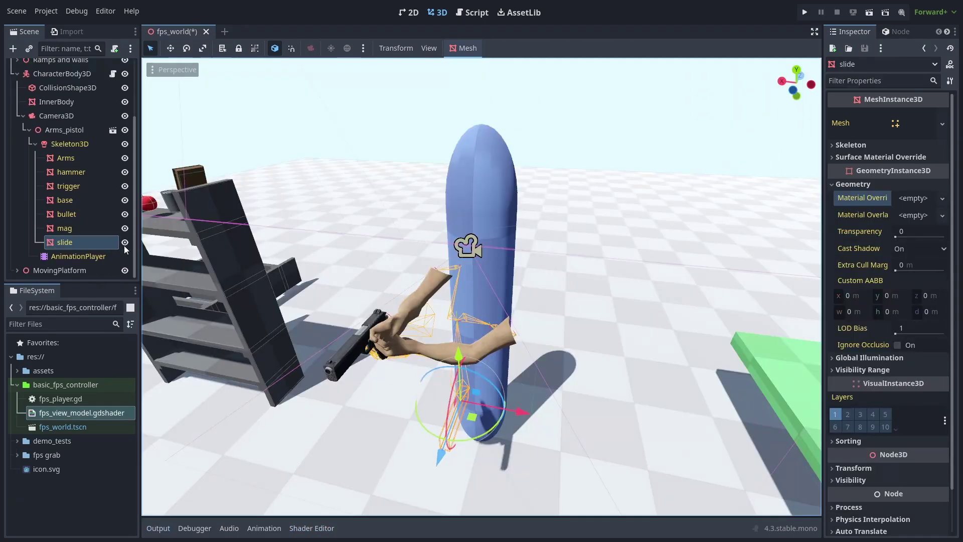
Hide the slide, mag, bullet and base meshes one by one and show them again to identify the pistol parts
left_click(125, 243)
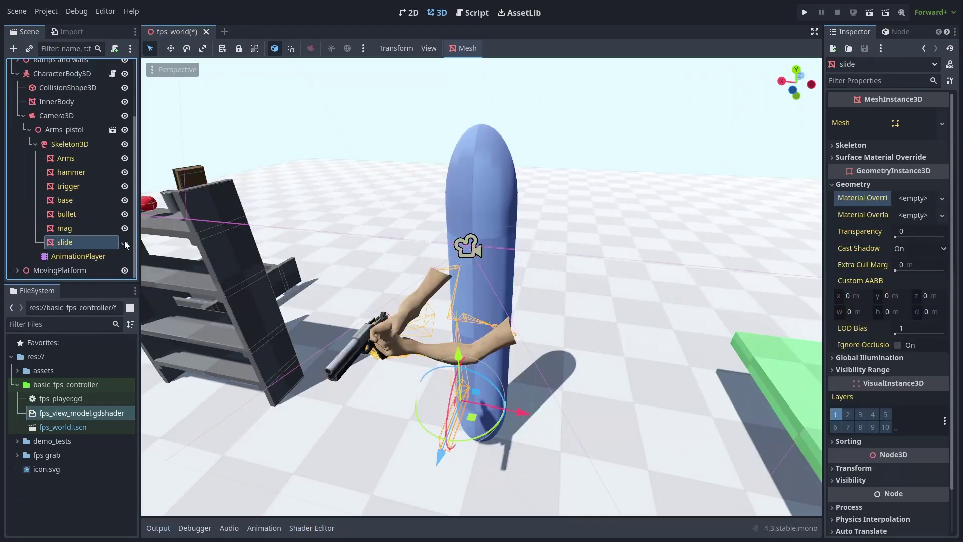
left_click(125, 228)
left_click(125, 215)
left_click(125, 200)
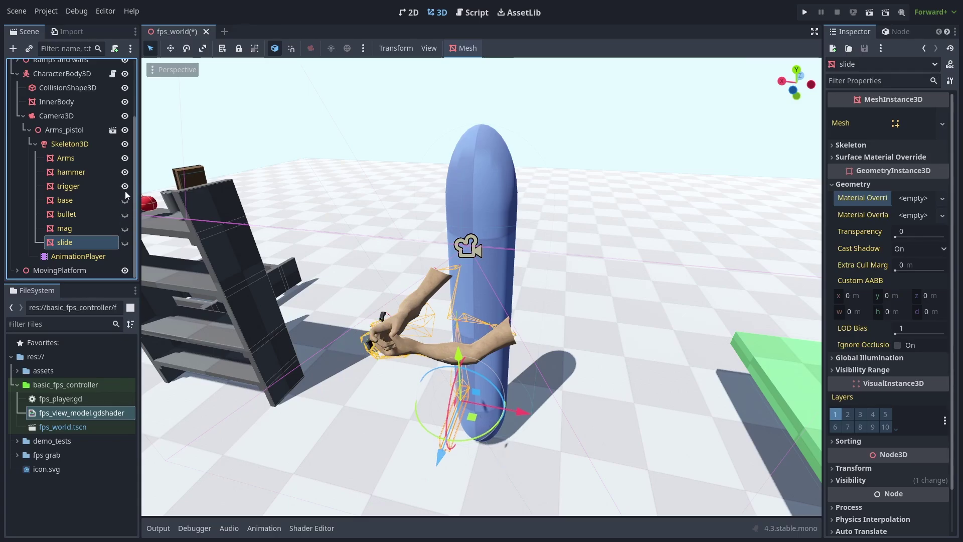
left_click(125, 200)
left_click(125, 215)
left_click(125, 228)
left_click(125, 242)
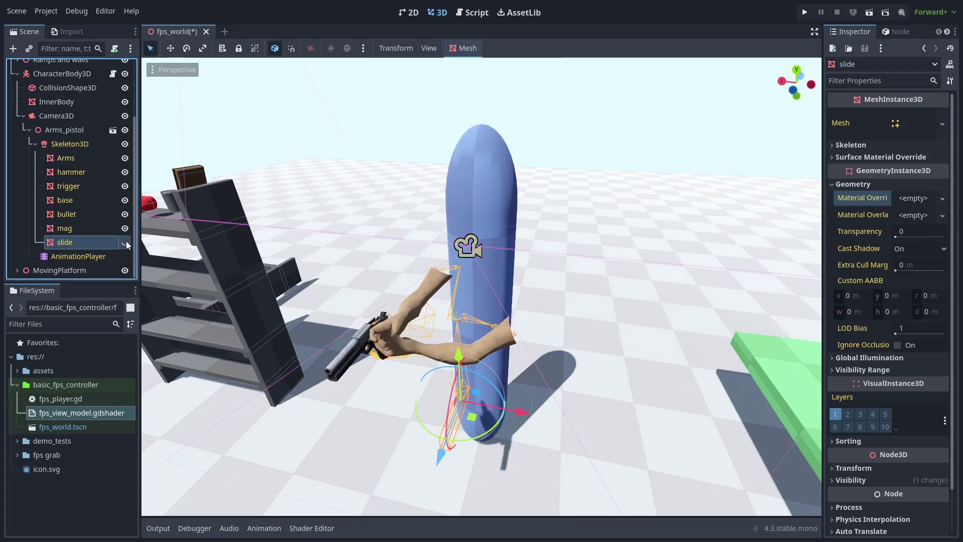
Copy the slide mesh's surface material into its Geometry Material Override
left_click(93, 231)
left_click(90, 242)
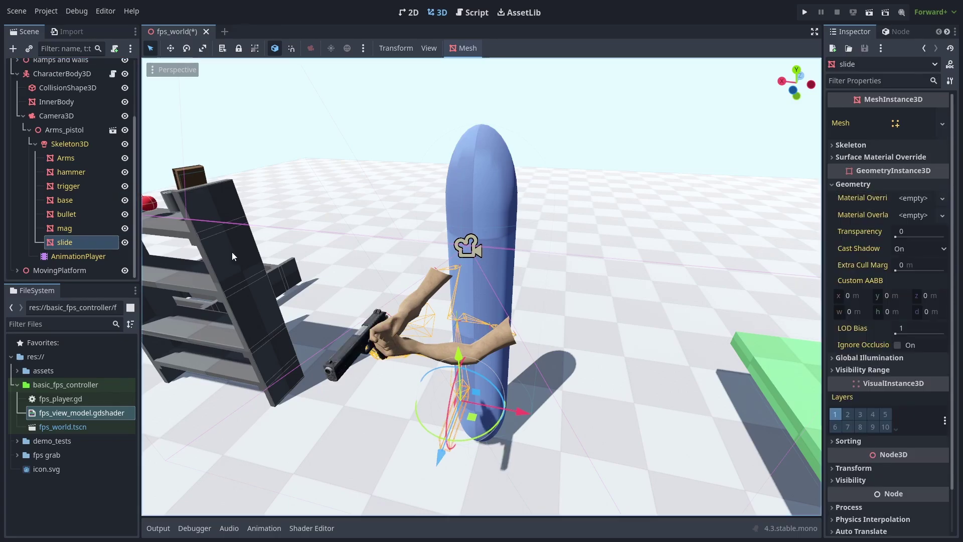
left_click(910, 124)
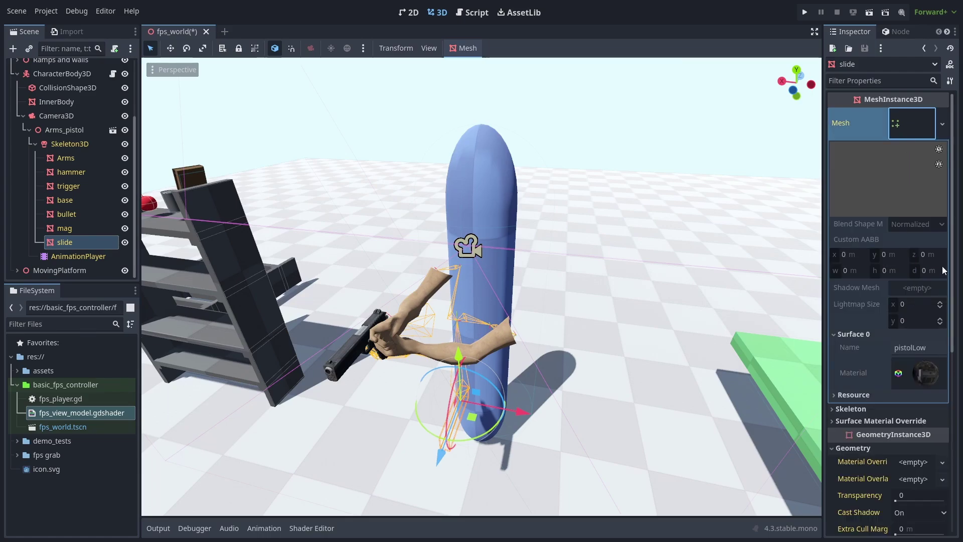
left_click(904, 114)
left_click(914, 200)
left_click(934, 290)
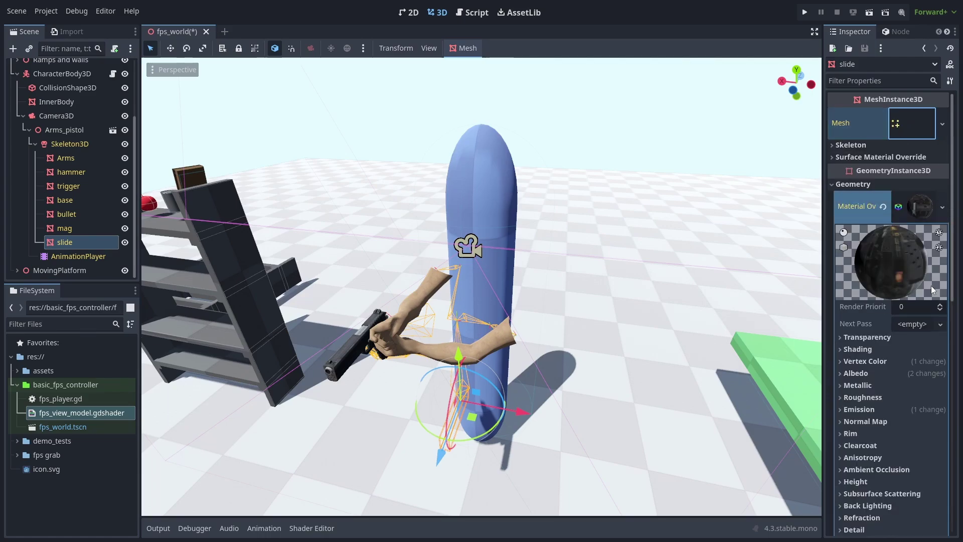
Convert the slide's override material to a ShaderMaterial and assign fps_view_model.gdshader as its shader
left_click(943, 207)
left_click(894, 428)
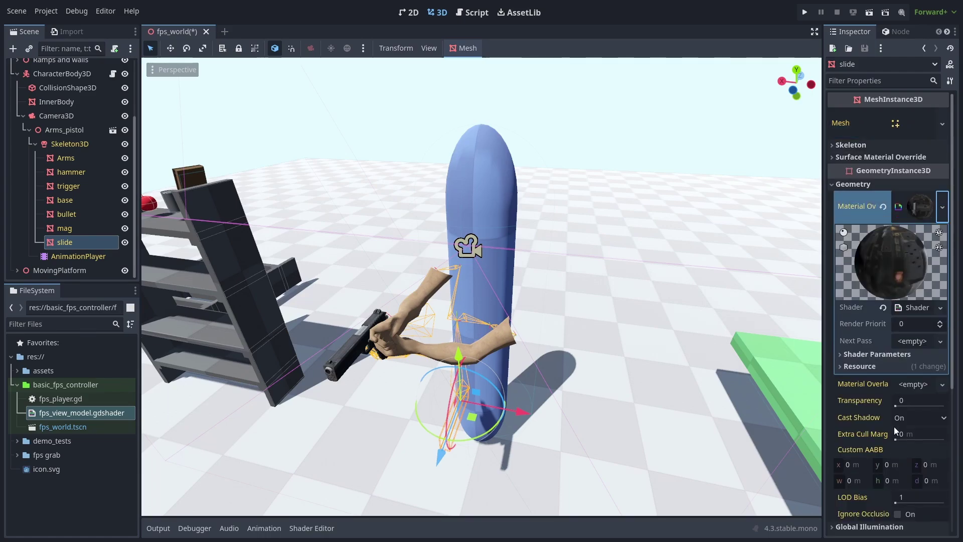
left_click(882, 355)
left_click(884, 353)
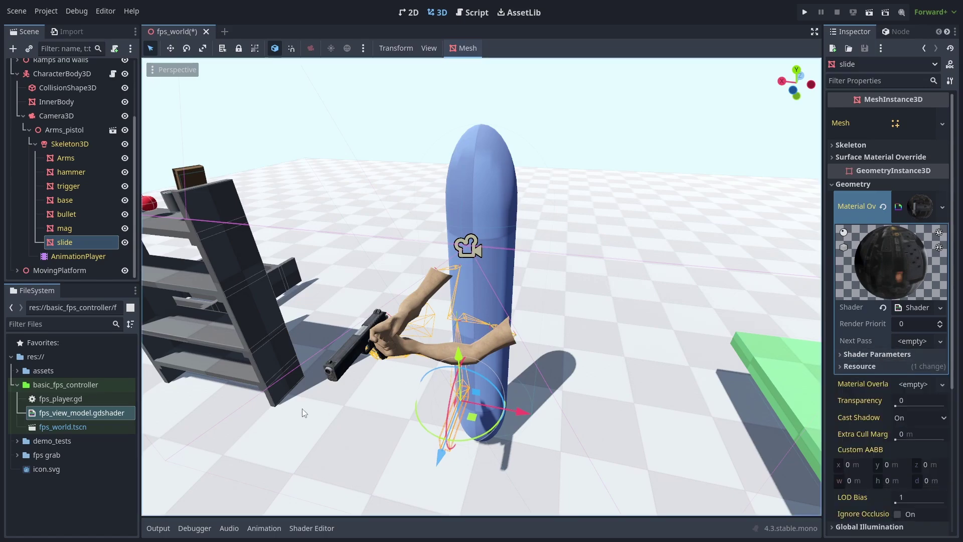
left_click_drag(97, 416, 916, 308)
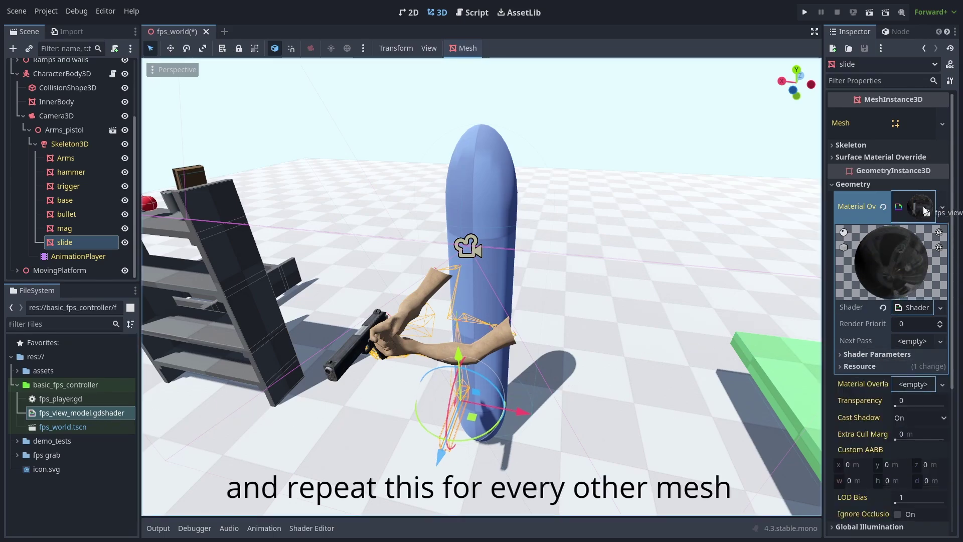
Copy the mag mesh's Surface 0 material into its Geometry Material Override
left_click(75, 229)
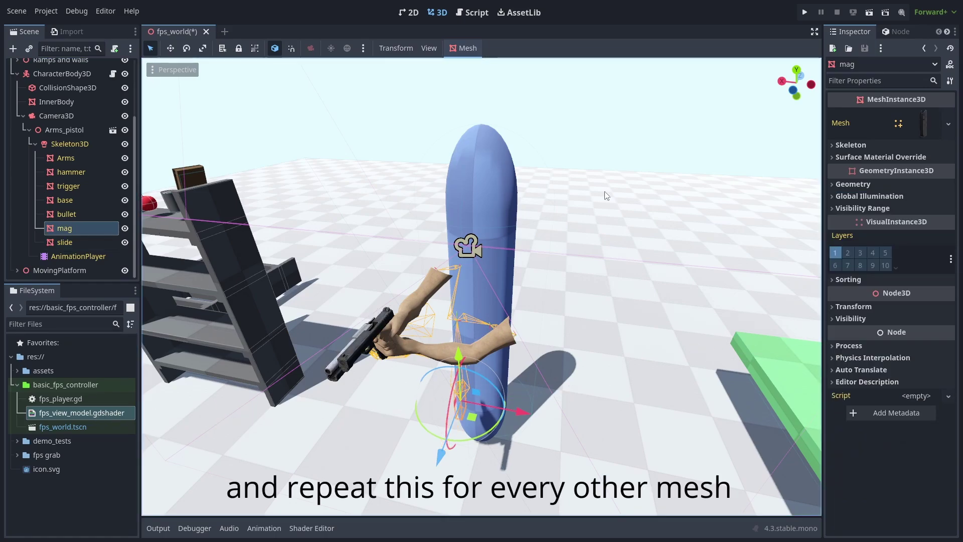
left_click(926, 124)
left_click(868, 337)
right_click(923, 370)
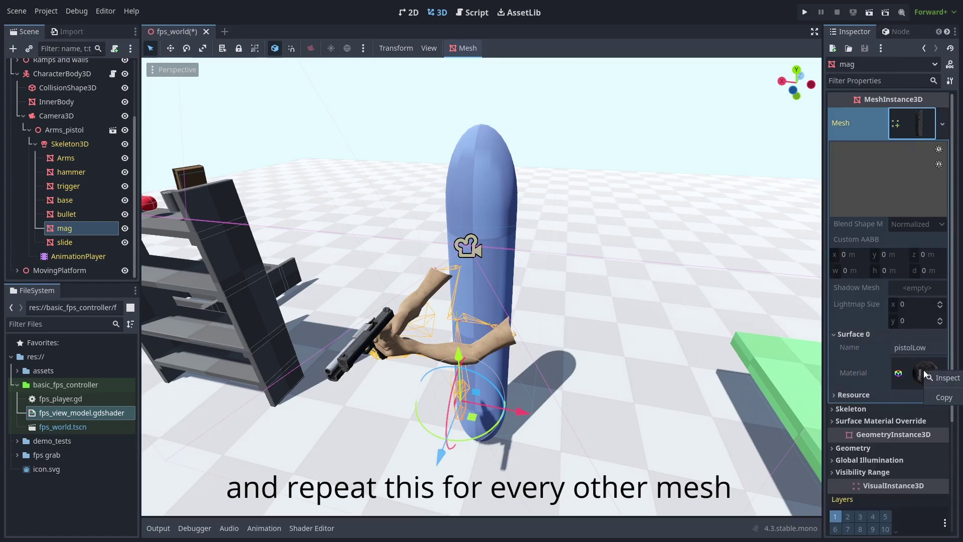
left_click(942, 396)
left_click(920, 120)
left_click(859, 184)
left_click(911, 206)
left_click(928, 288)
Convert the mag's override material to a ShaderMaterial and assign fps_view_model.gdshader as its shader
left_click(946, 208)
left_click(911, 430)
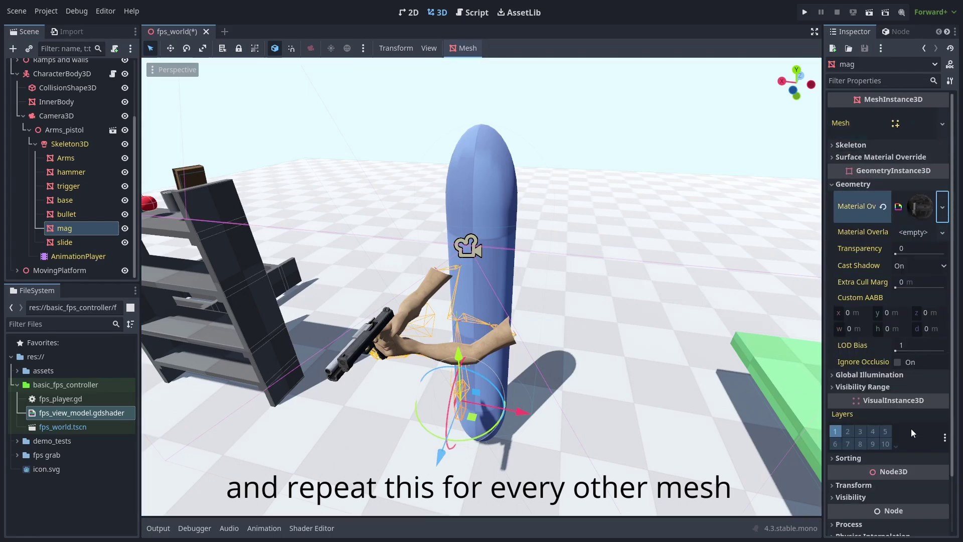
left_click(924, 208)
left_click_drag(109, 409, 914, 309)
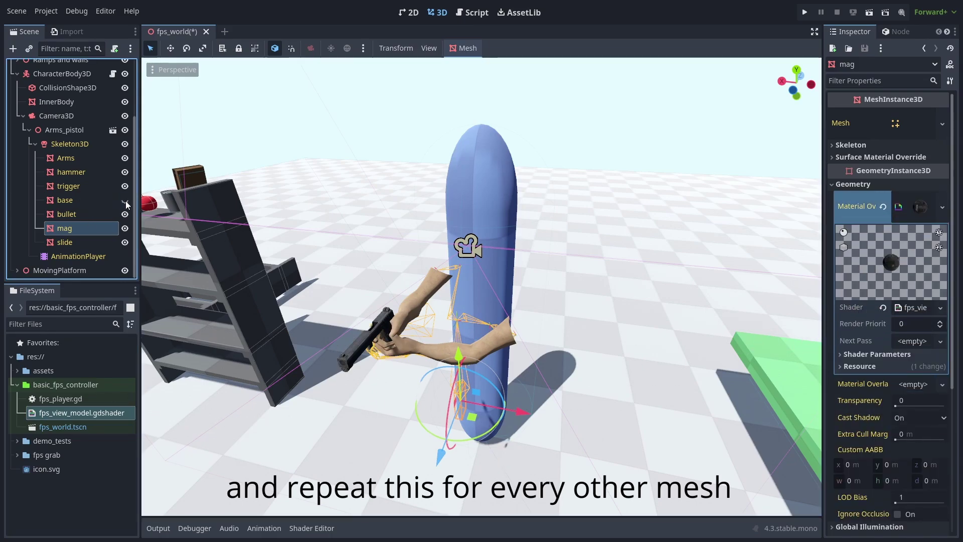
Copy the base mesh's Surface 0 material into its Geometry Material Override
left_click(70, 200)
left_click(924, 123)
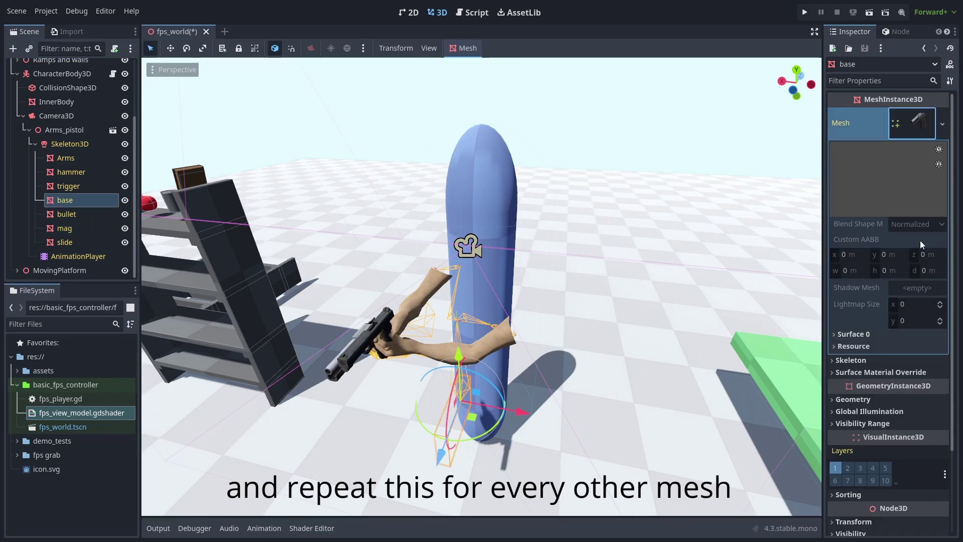
left_click(923, 336)
left_click(919, 124)
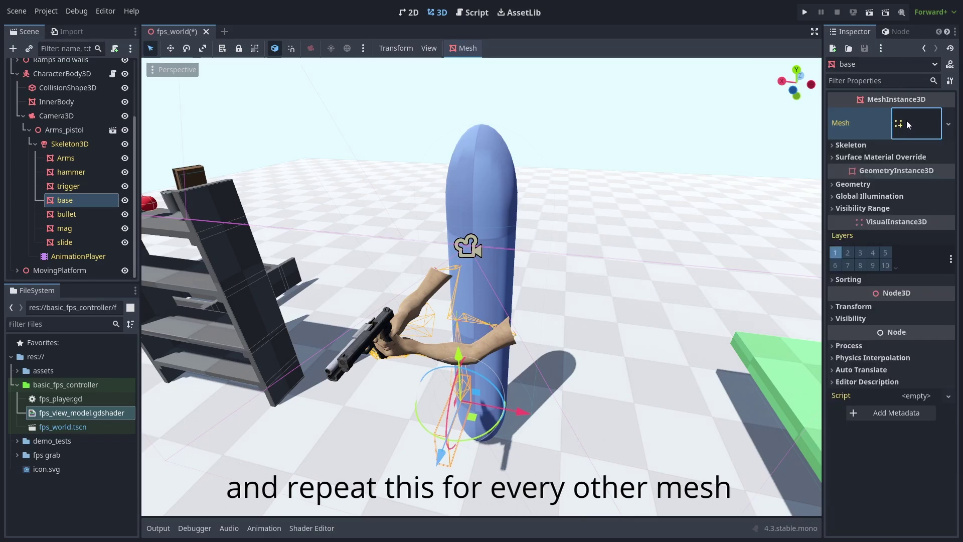
left_click(852, 184)
left_click(914, 210)
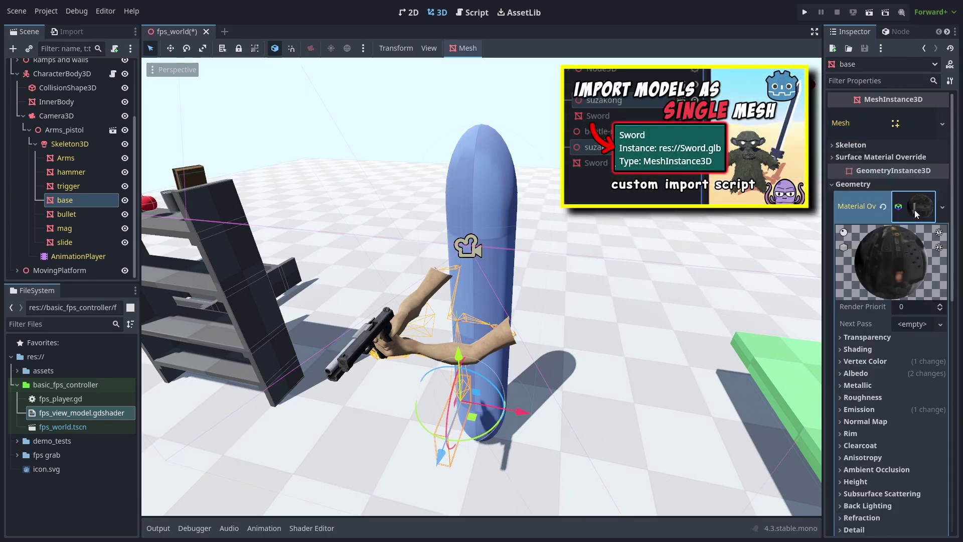
Convert the base's override material to a ShaderMaterial using fps_view_model.gdshader, and run the game to check the pistol against the wall
left_click(943, 206)
left_click(902, 433)
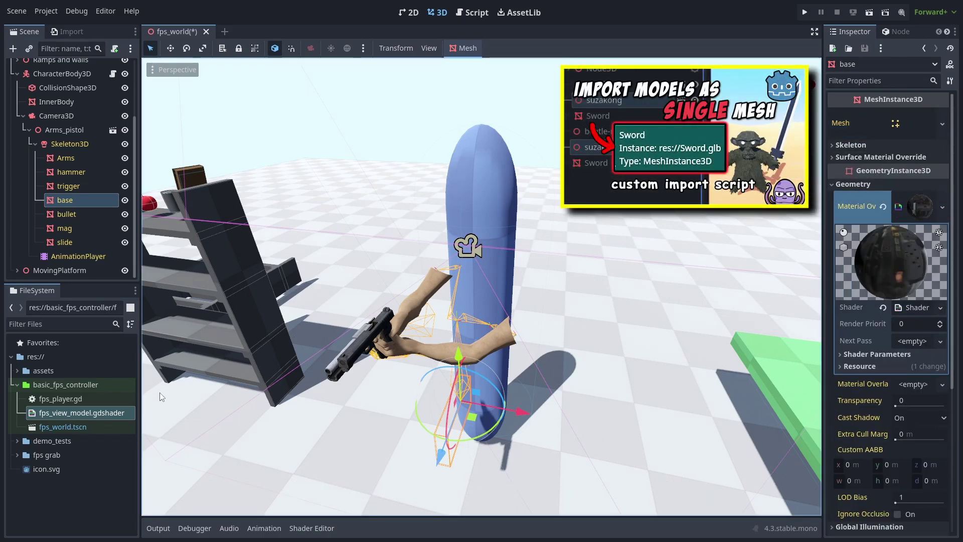
left_click_drag(80, 412, 926, 314)
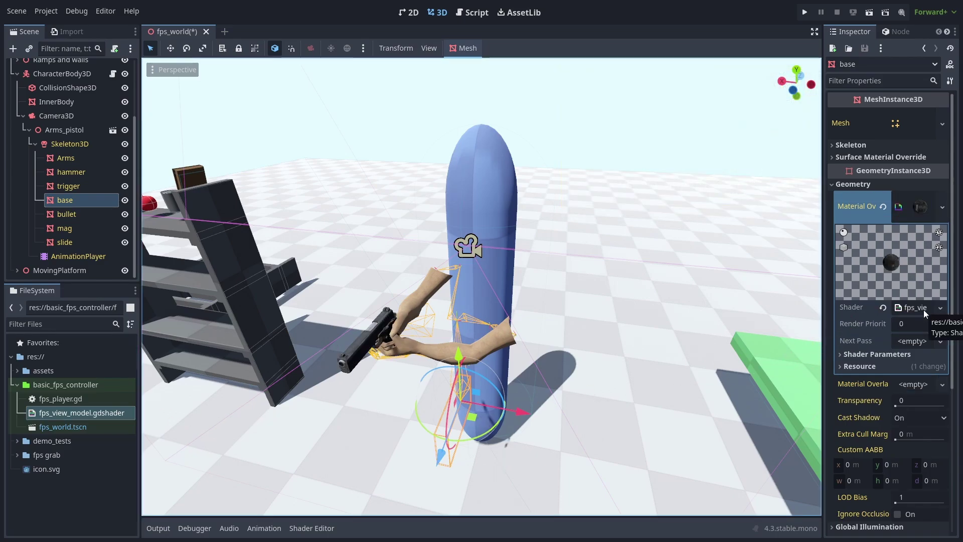
key("F5")
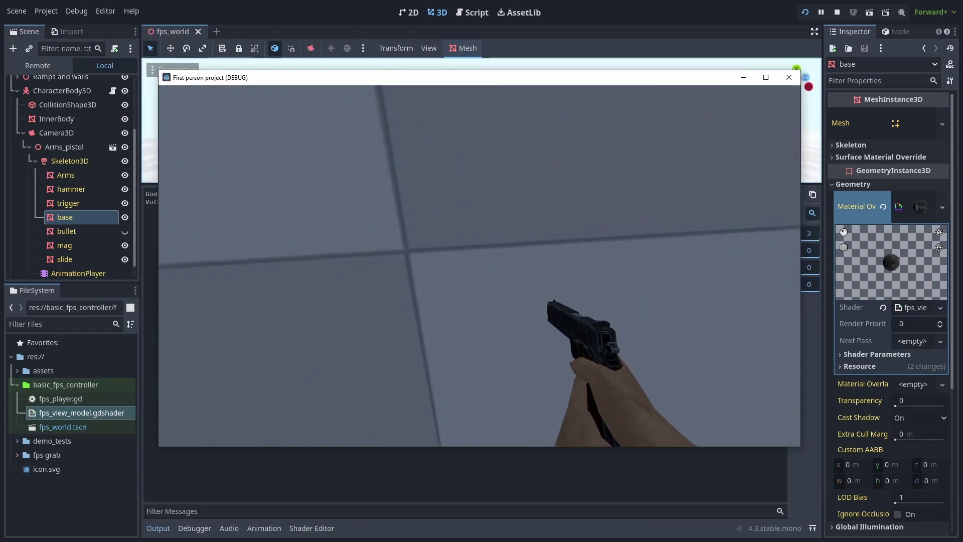
key("s")
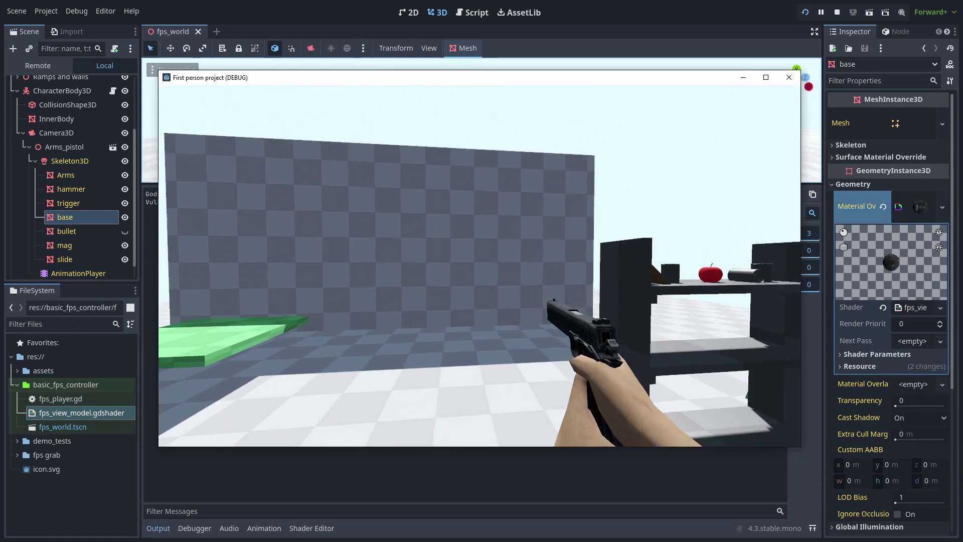
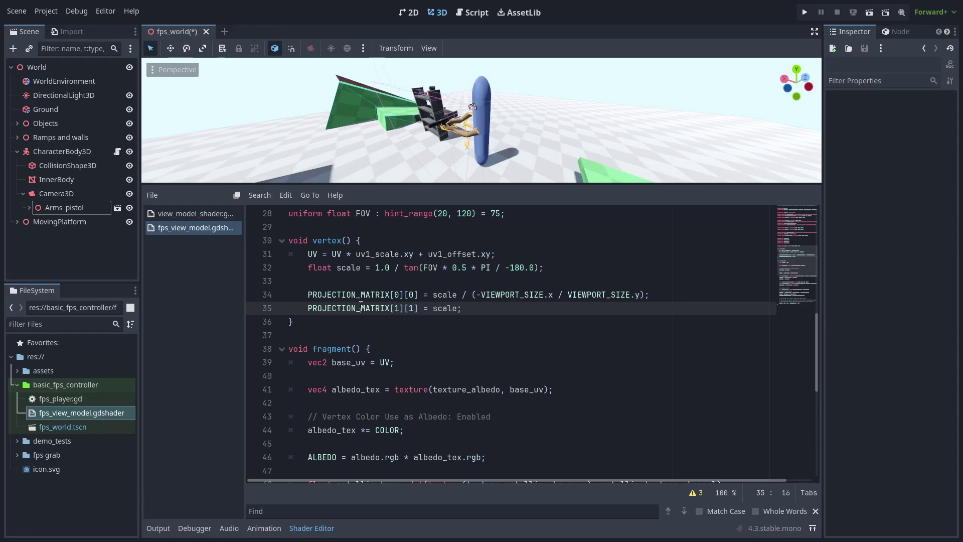
Examine the PROJECTION_MATRIX lines in the vertex function of fps_view_model.gdshader and close the shader editor
double_click(361, 308)
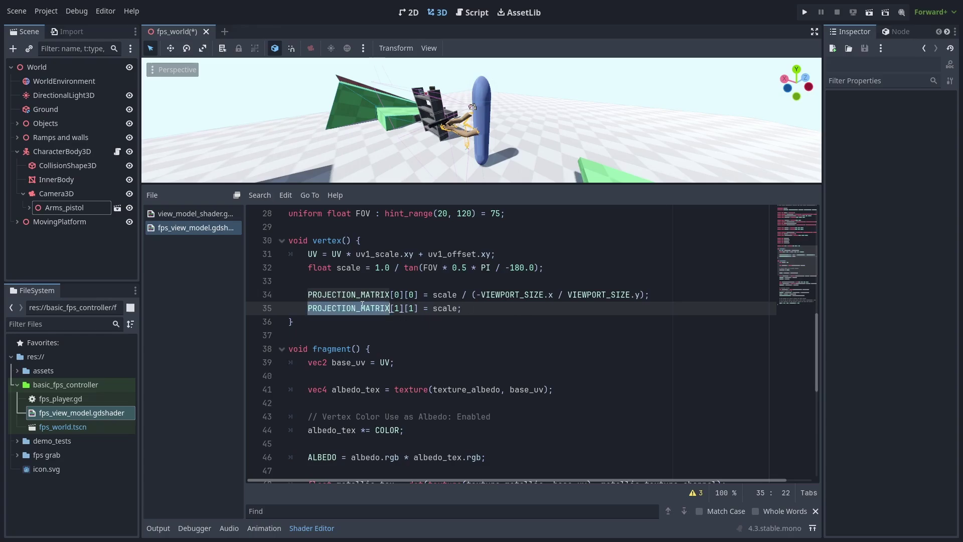
left_click(488, 308)
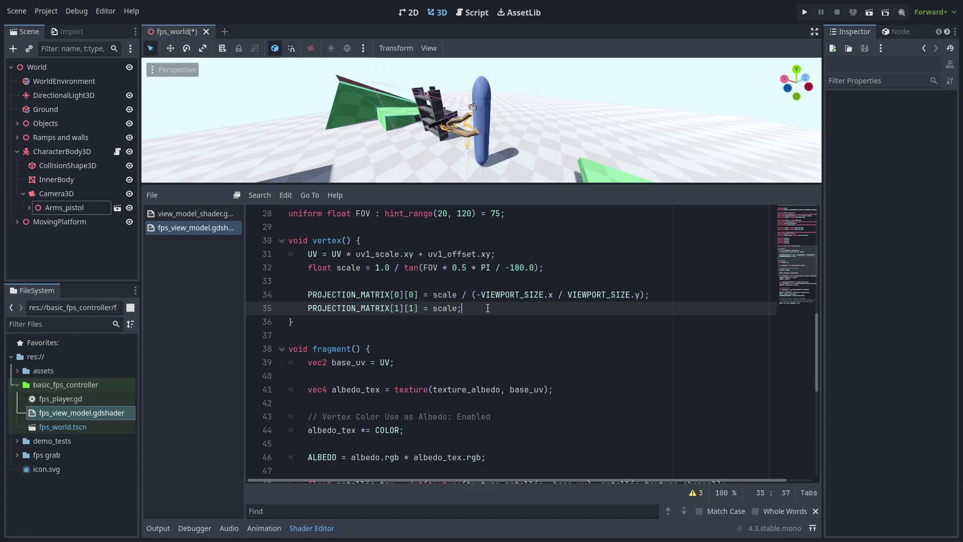
left_click(311, 528)
Set Cast Shadow to Off for all seven arm and pistol meshes under Arms_pistol
left_click(28, 207)
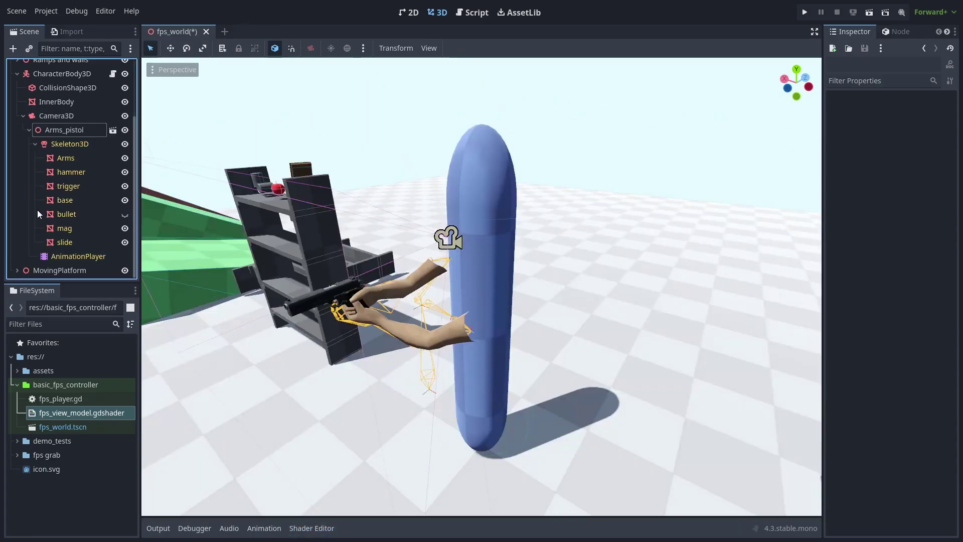
left_click(59, 159)
left_click(73, 241, "shift")
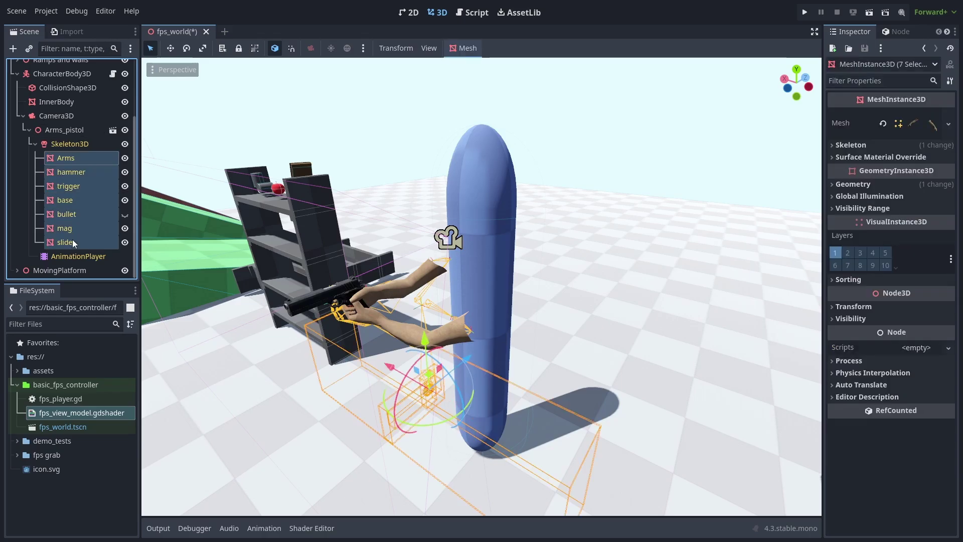
left_click(849, 183)
left_click(906, 269)
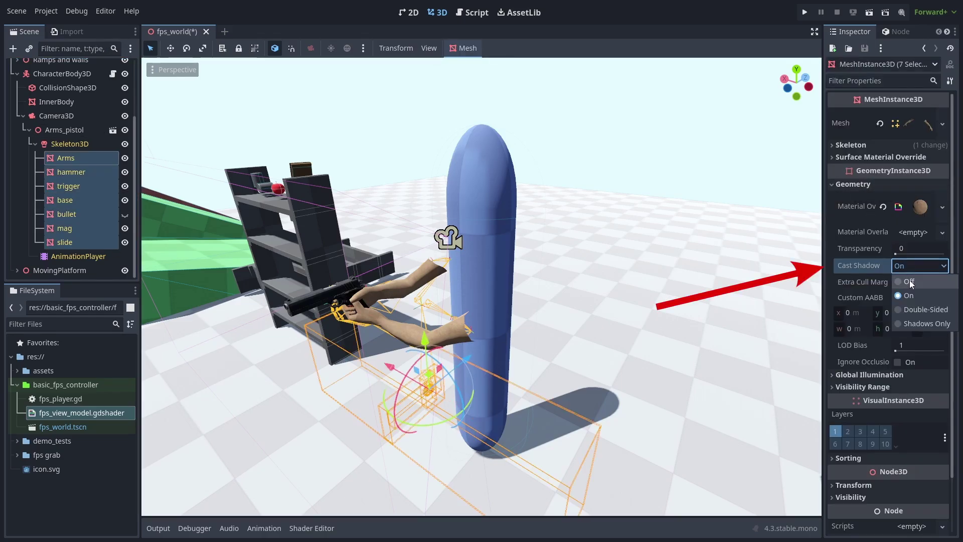
left_click(909, 281)
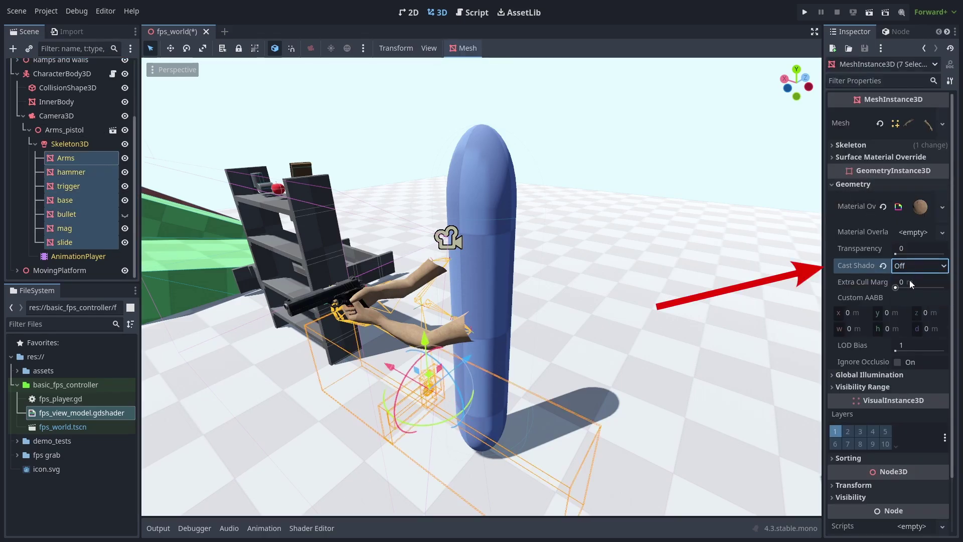
Duplicate the Arms_pistol node and rename the copy Shadows
left_click(33, 144)
left_click(35, 206)
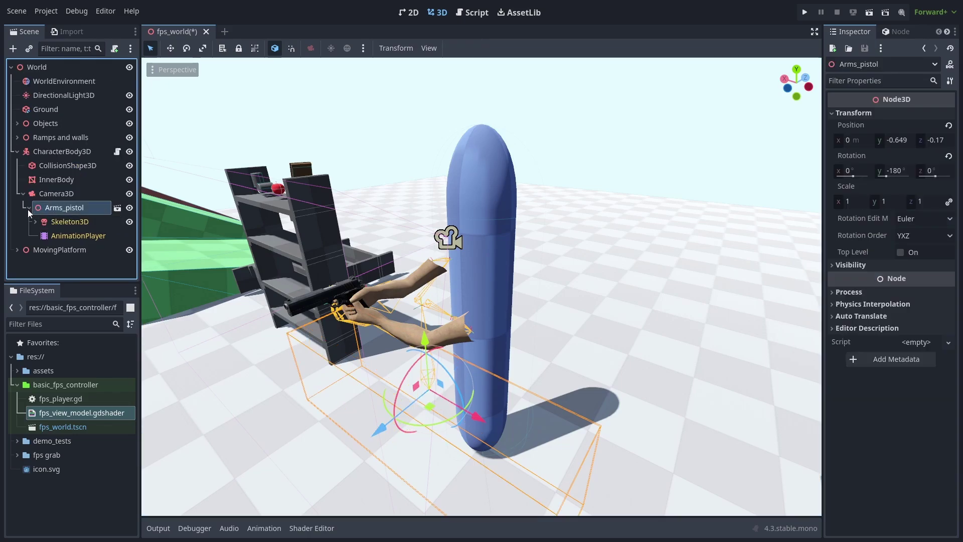
key("ctrl+d")
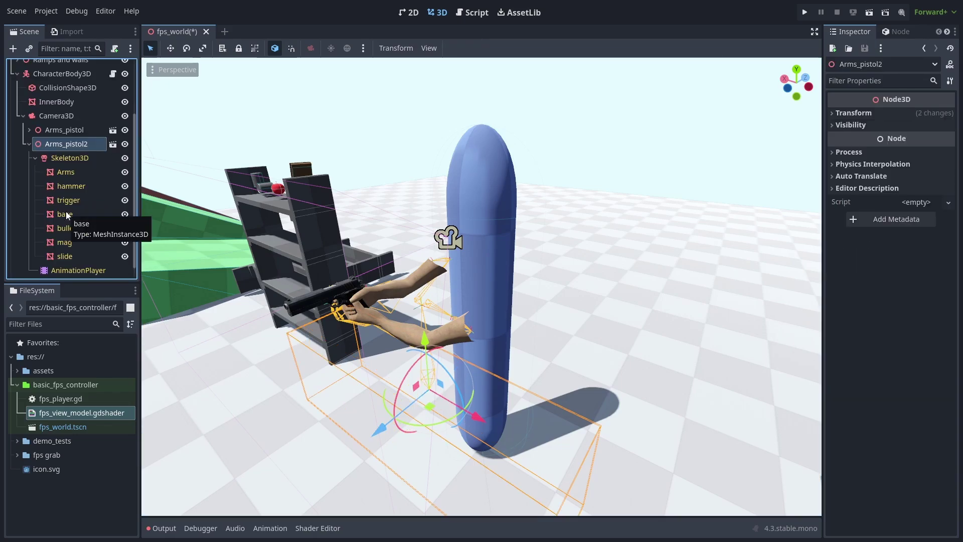
double_click(40, 144)
type("Shadows")
key("Return")
Clear the material override and set Cast Shadow to Shadows Only on all seven meshes under Shadows, and test-run the game
left_click(71, 172)
left_click(72, 257, "shift")
left_click(862, 185)
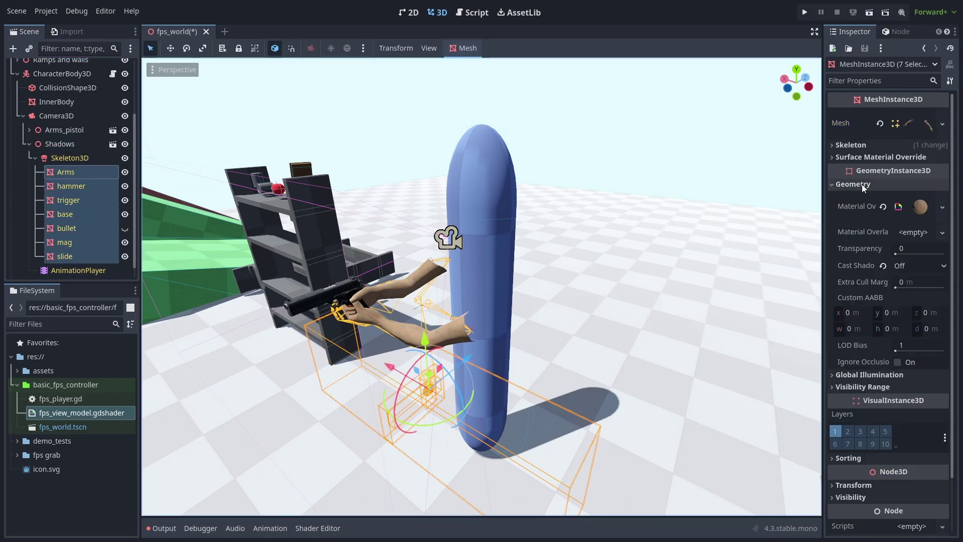
left_click(883, 206)
left_click(914, 248)
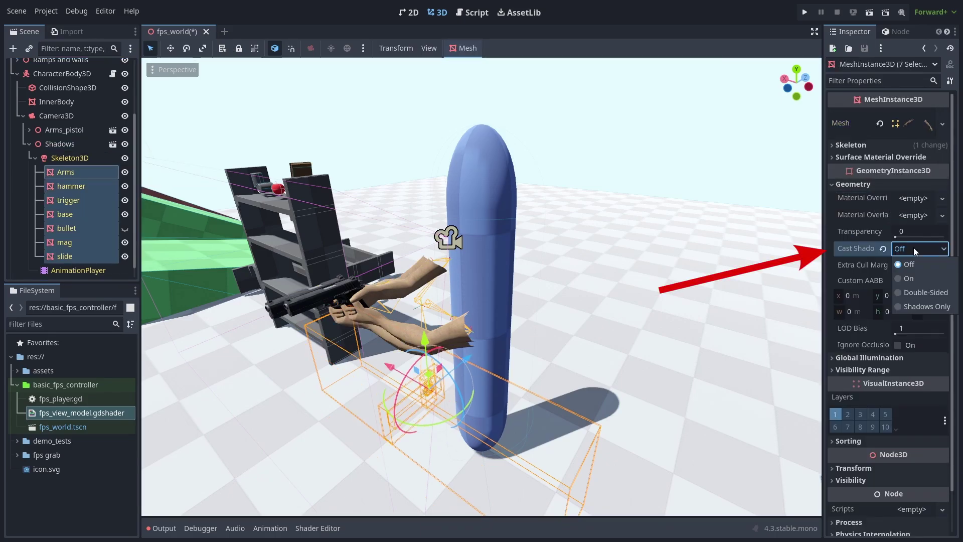
left_click(935, 305)
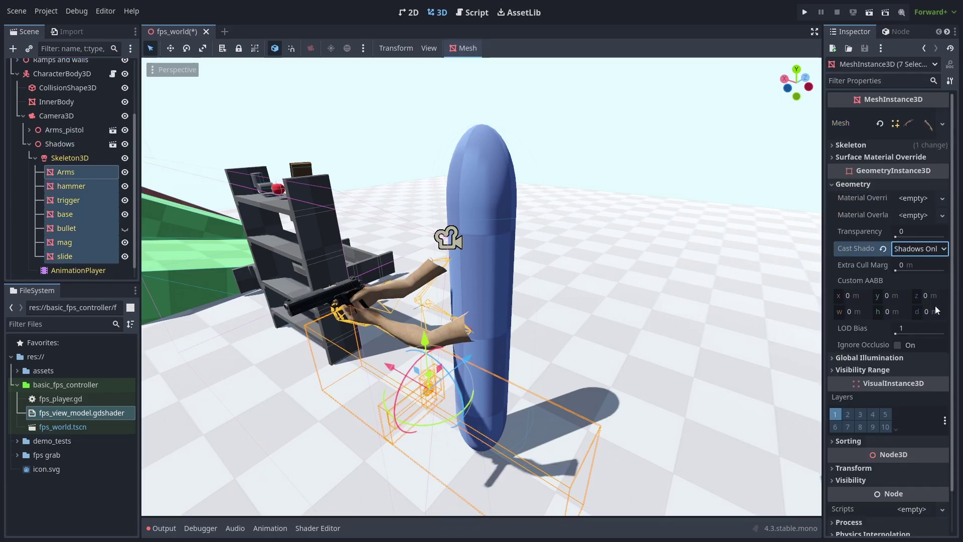
key("F5")
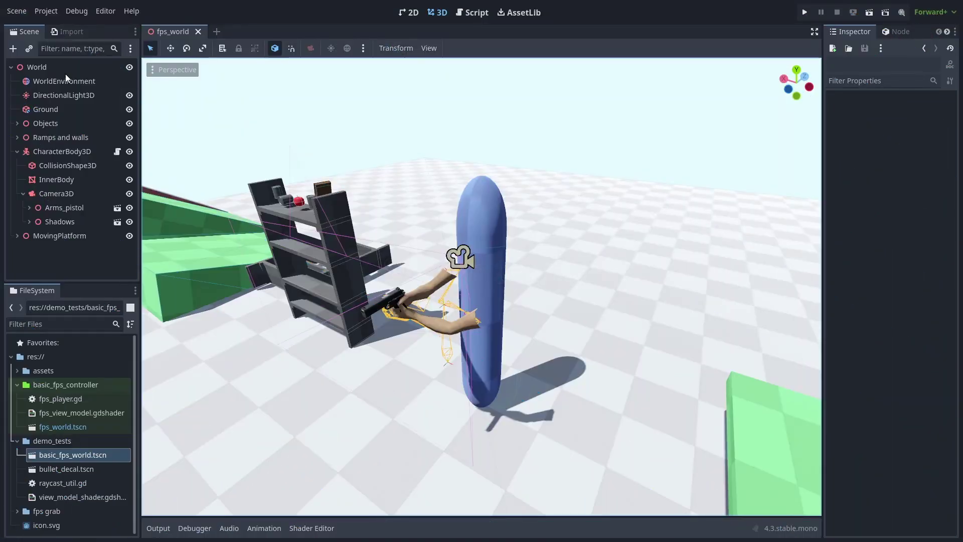
Add a CanvasLayer node under World with a ColorRect as its child
left_click(65, 72)
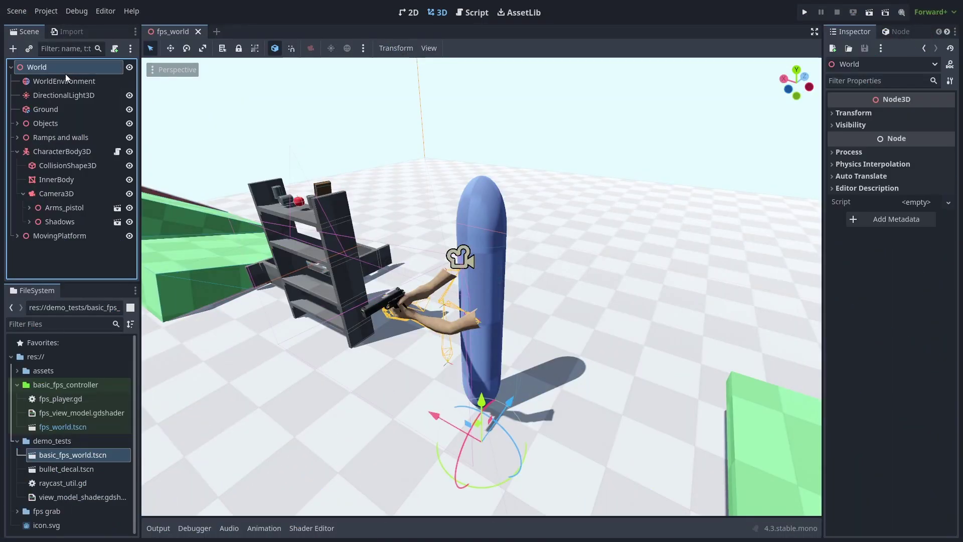
key("ctrl+a")
type("canvas")
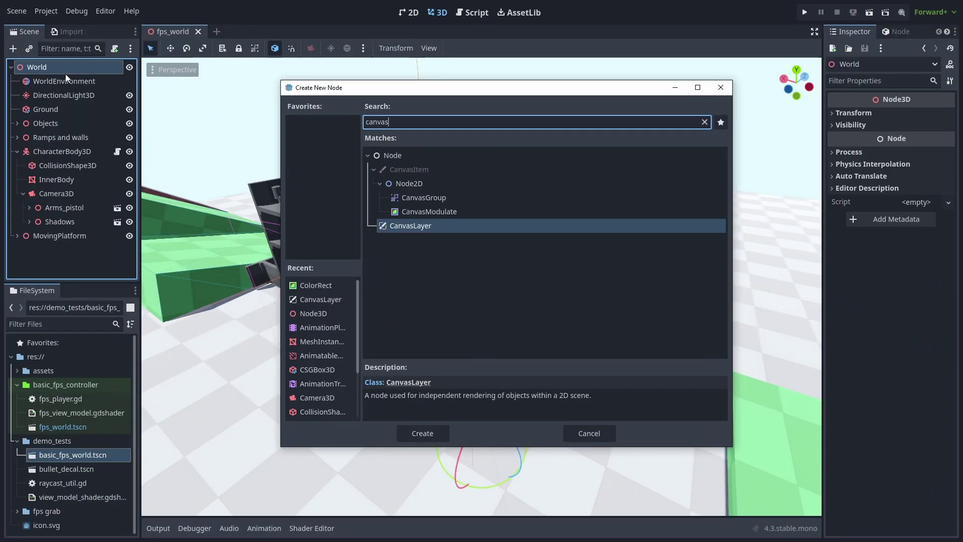
key("Return")
key("ctrl+a")
type("colorrect")
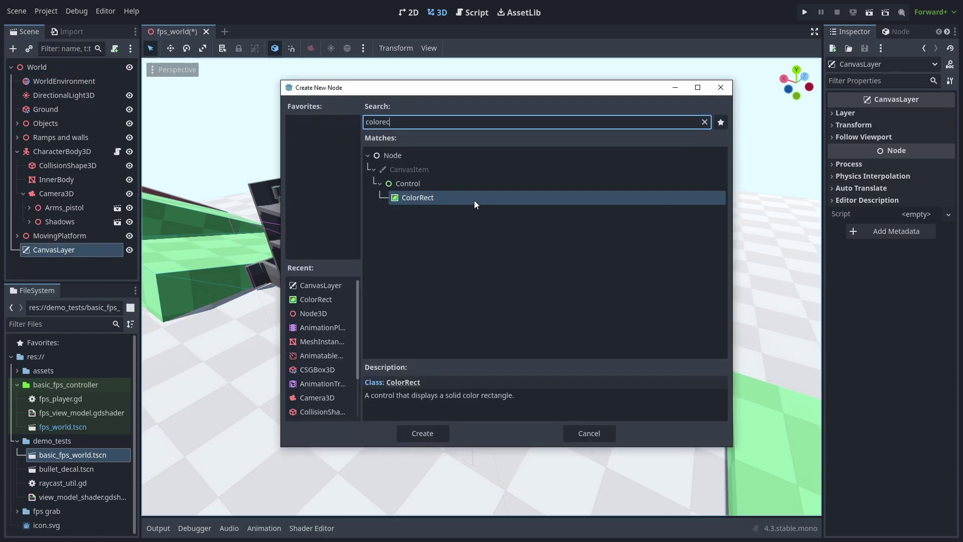
double_click(458, 201)
Set the ColorRect's color to black (000000)
left_click(902, 116)
left_click_drag(878, 191, 815, 317)
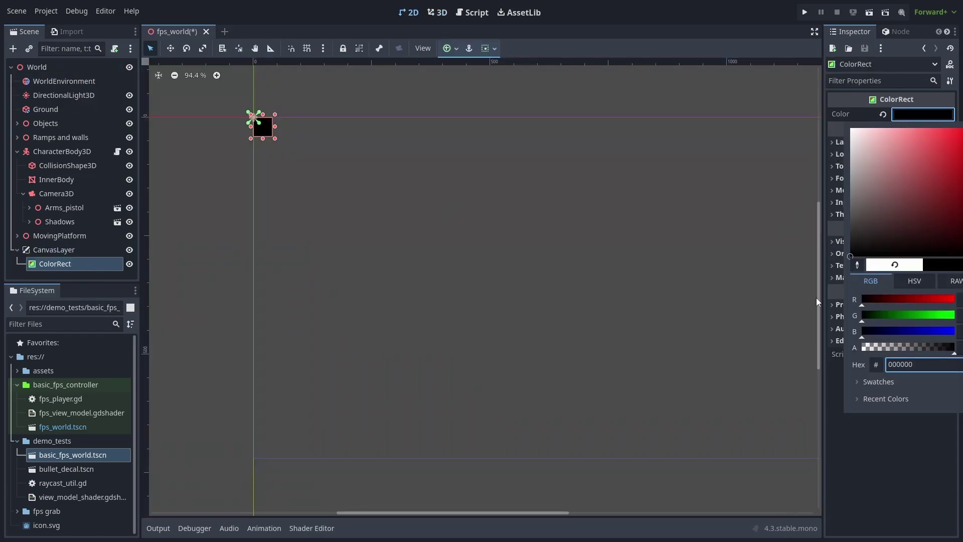
left_click(842, 137)
Set the ColorRect's size to 5 by 5 px in its layout transform
left_click(848, 143)
left_click(883, 286)
left_click(921, 297)
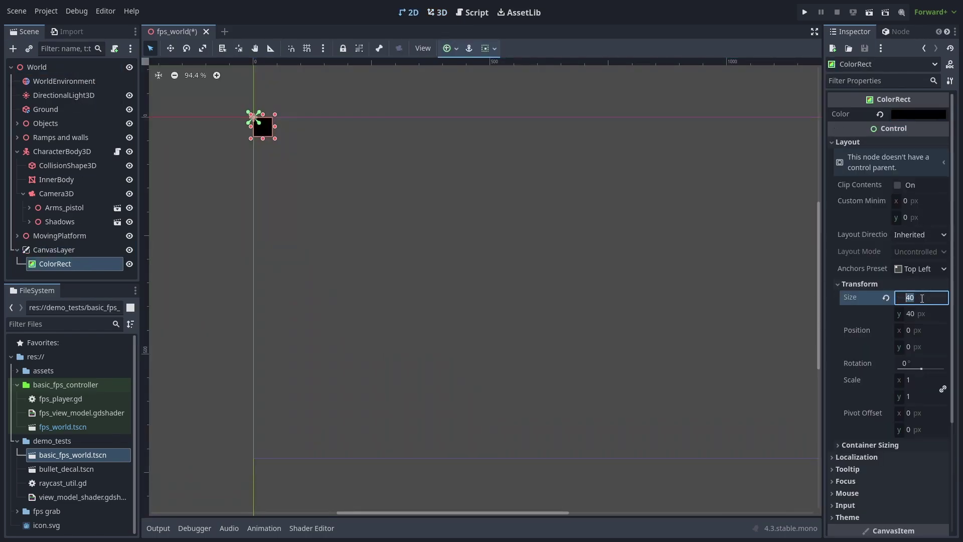
type("5")
key("Tab")
type("5")
Anchor the ColorRect to the center of the screen and run the game briefly to check the crosshair dot
left_click(456, 49)
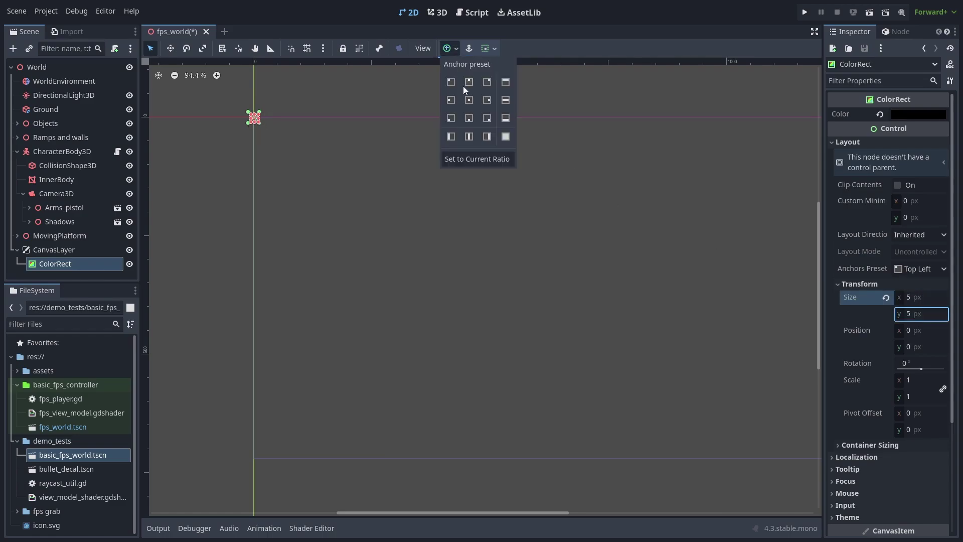
left_click(473, 102)
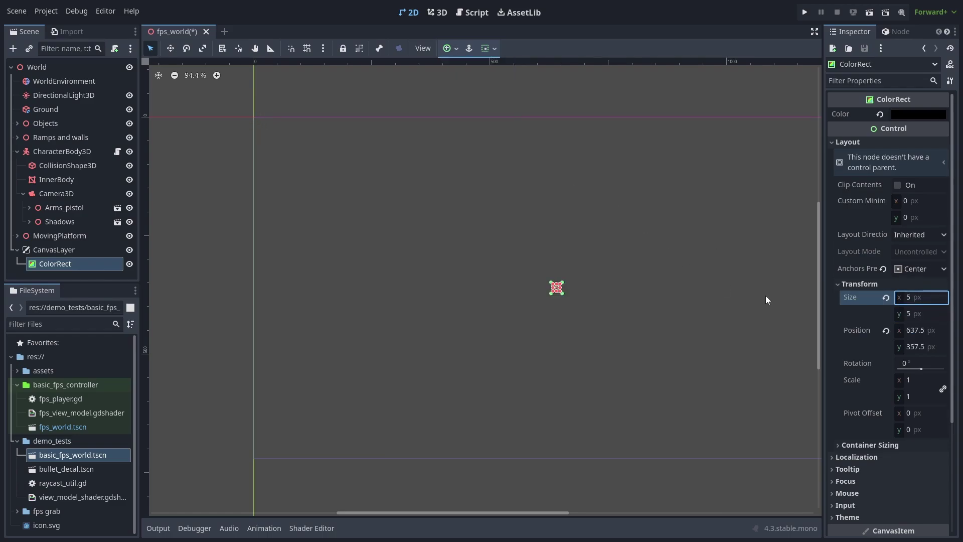
key("F5")
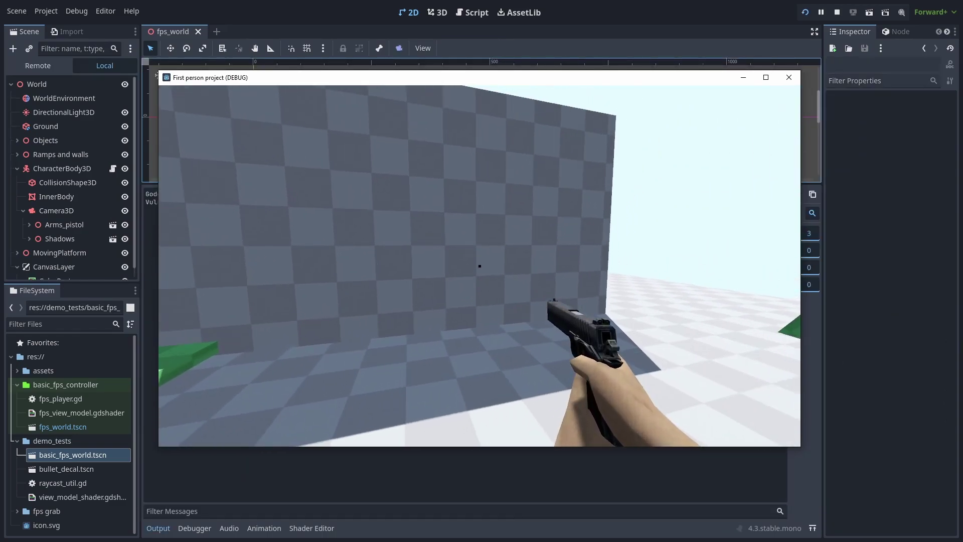
key("F8")
Change the ColorRect's Mouse Filter option and run the game again
left_click(852, 190)
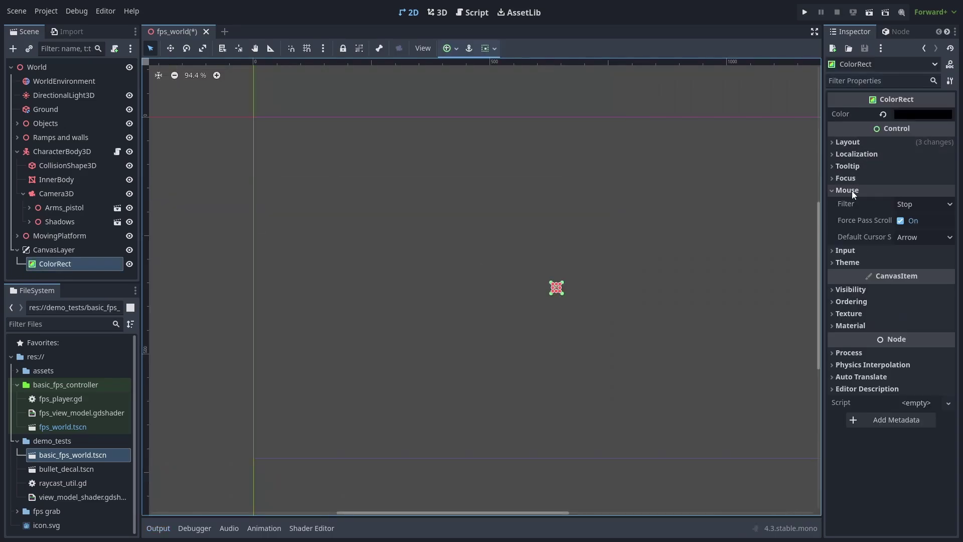
left_click(910, 204)
left_click(916, 248)
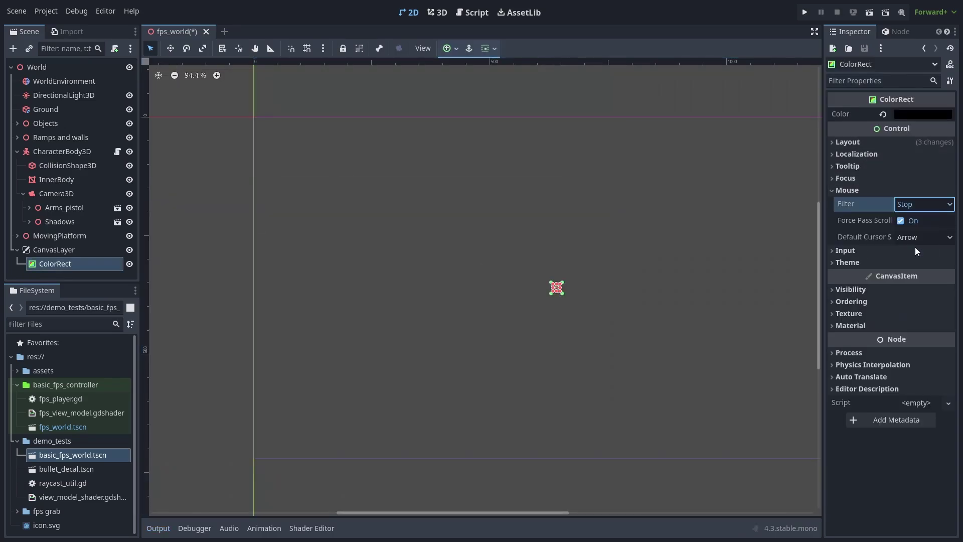
key("F5")
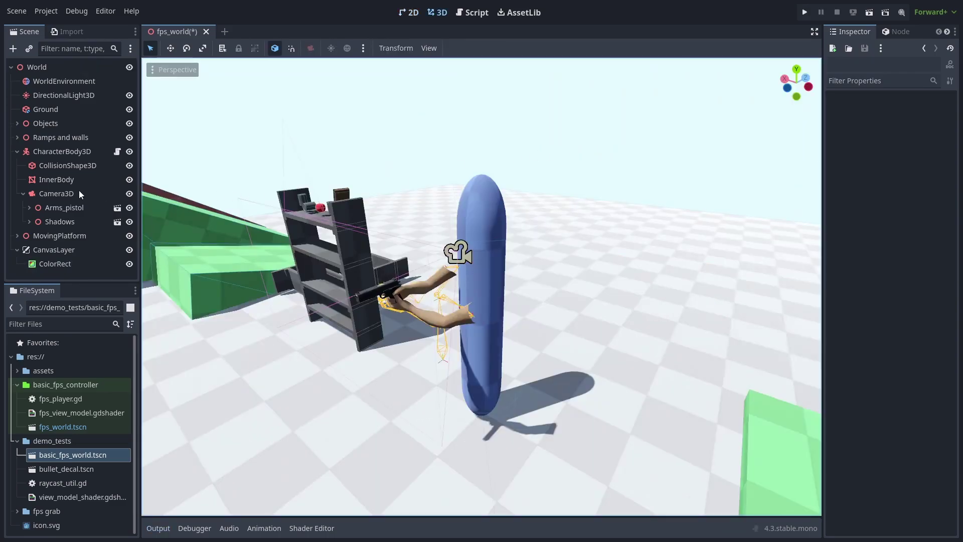
Add a RayCast3D node as a child of the Camera3D
left_click(65, 194)
key("ctrl+a")
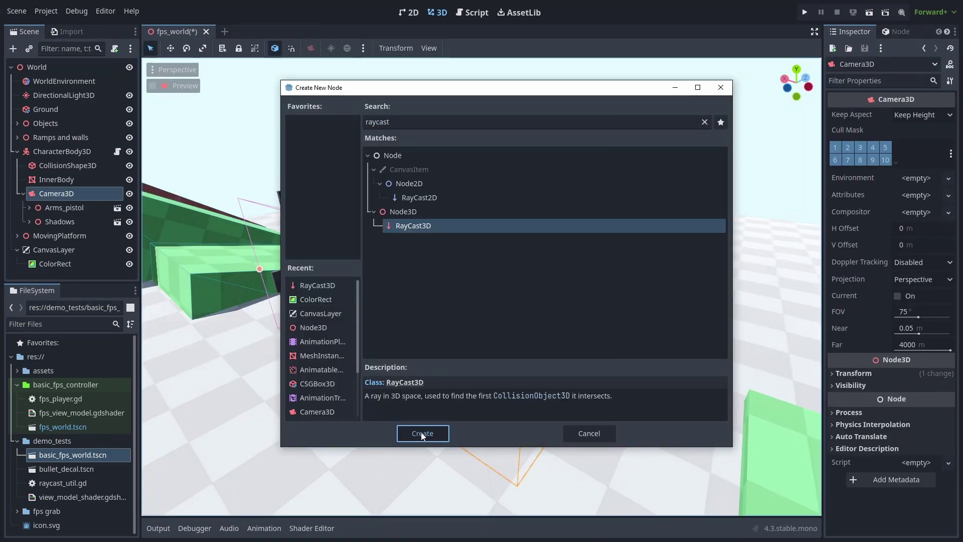
left_click(422, 433)
Set the raycast's target position to 0, 0, -15 m so it points forward from the camera
mouse_move(511, 310)
middle_mouse_down()
mouse_move(614, 291)
mouse_move(507, 302)
middle_mouse_up()
left_click_drag(932, 161, 921, 164)
type("0")
key("Return")
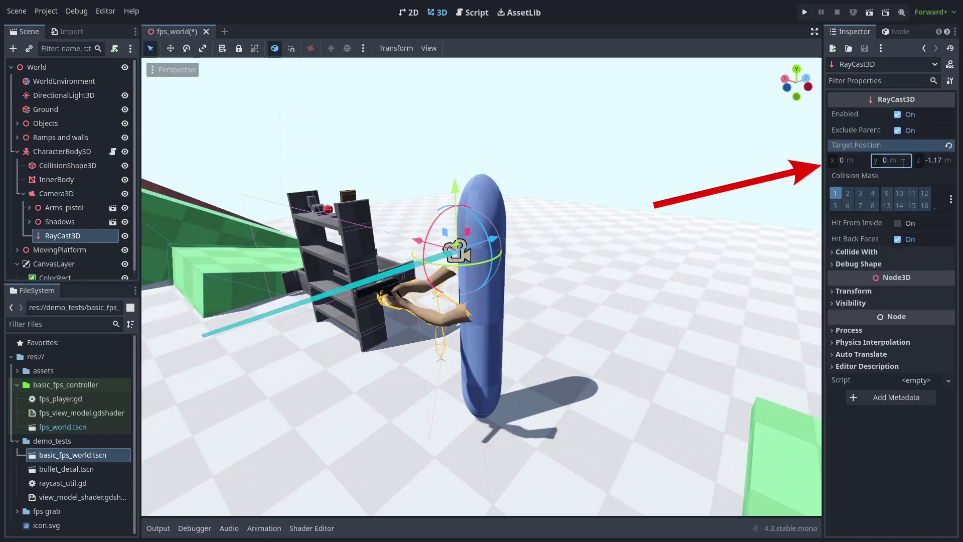
left_click(947, 162)
type("-15")
key("Return")
middle_click_drag(572, 243, 340, 261)
scroll(428, 274, "down", 4)
middle_click_drag(429, 274, 525, 262)
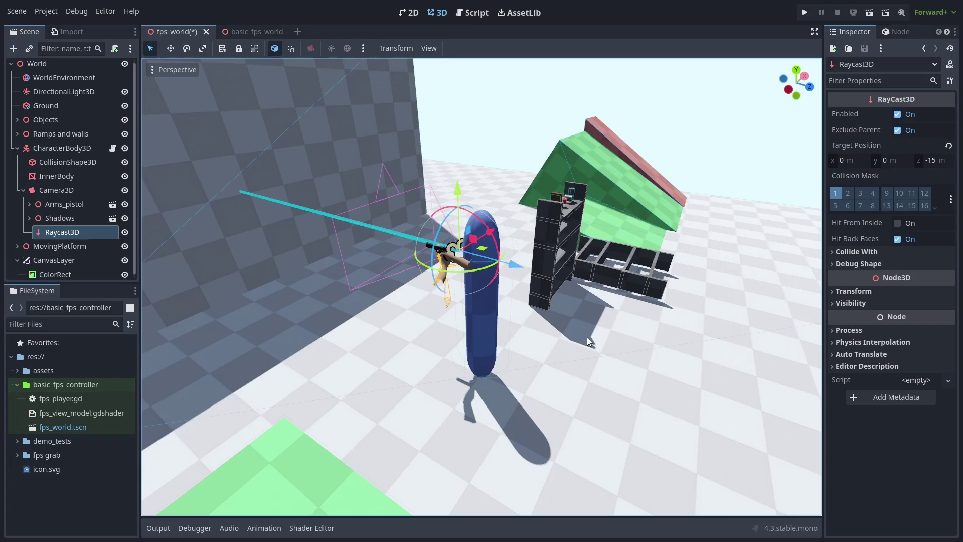
Disable the raycast and move it above Arms_pistol as the first child of Camera3D
left_click(897, 114)
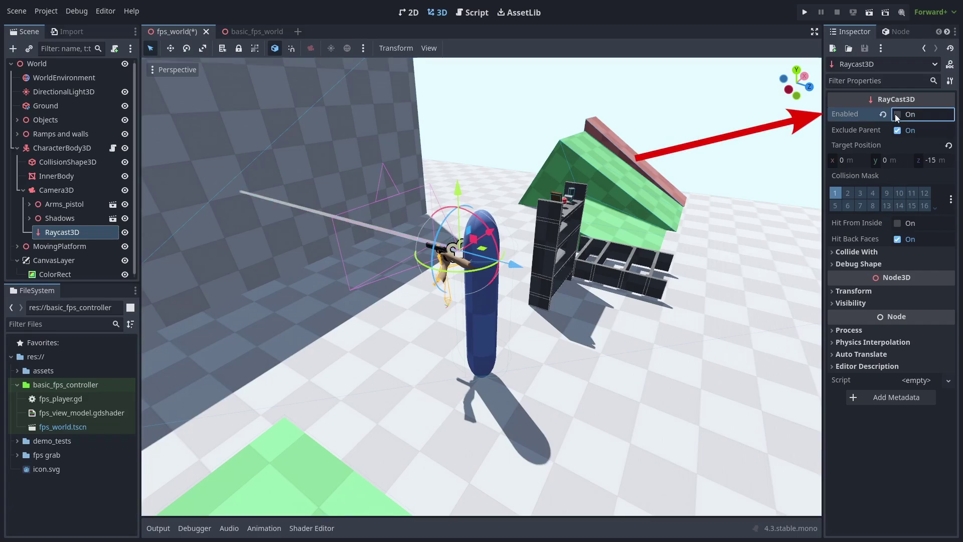
left_click(76, 221)
left_click_drag(78, 200, 76, 201)
Rename the raycast node WeaponRaycast3D and attach a new script weapon_raycast_3d.gd to it
double_click(45, 205)
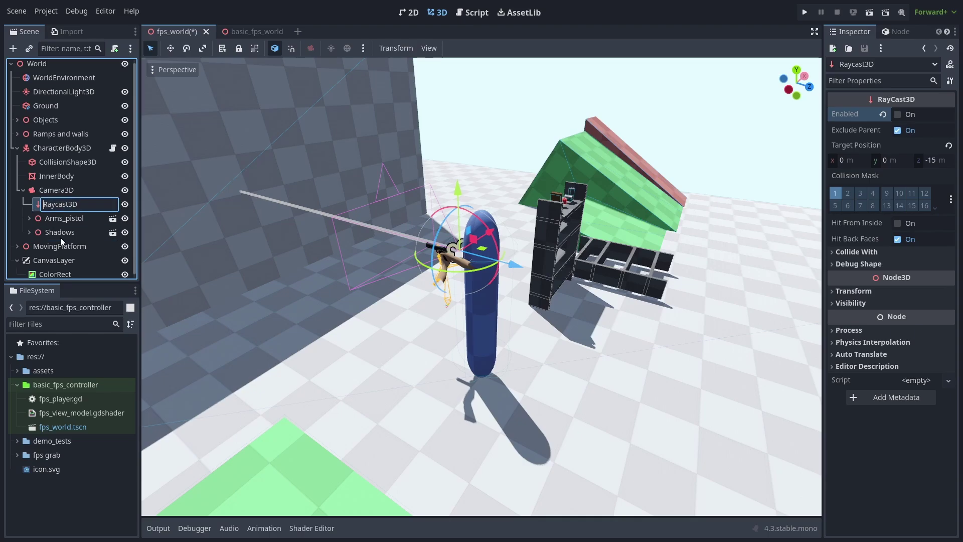
type("Weapon")
key("Return")
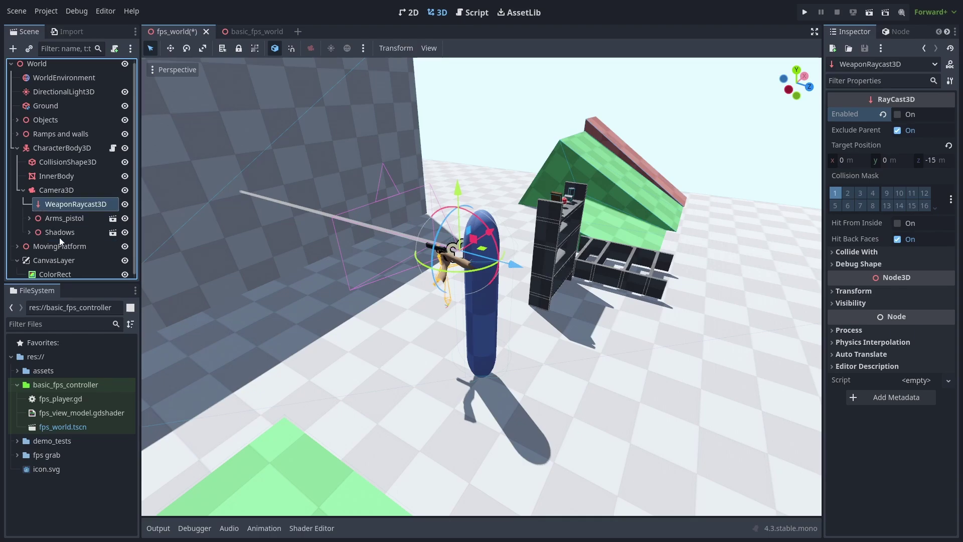
left_click(115, 50)
left_click(457, 344)
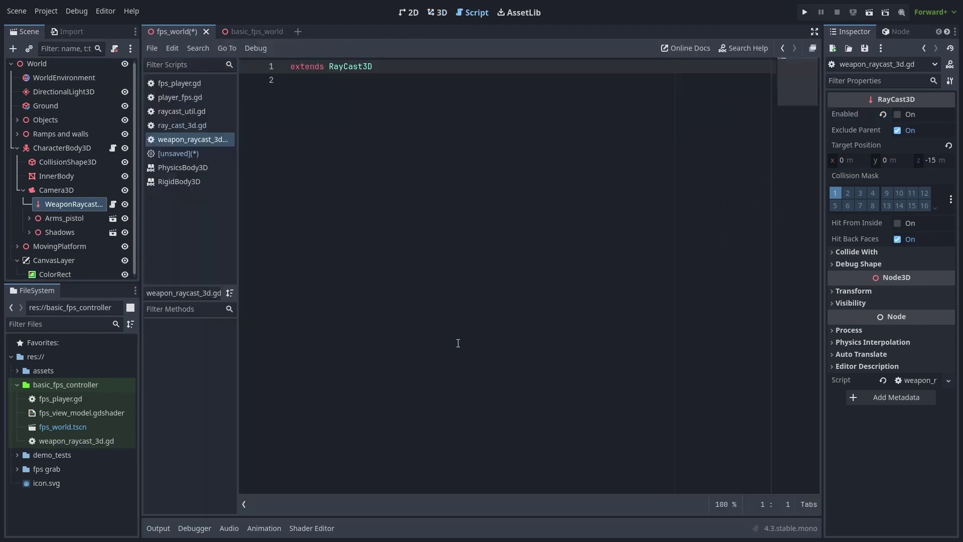
Review the weapon script's AnimationPlayer references, Pistol_FIRE playback, forced raycast update, collision check and force applied to rigid bodies
double_click(285, 94)
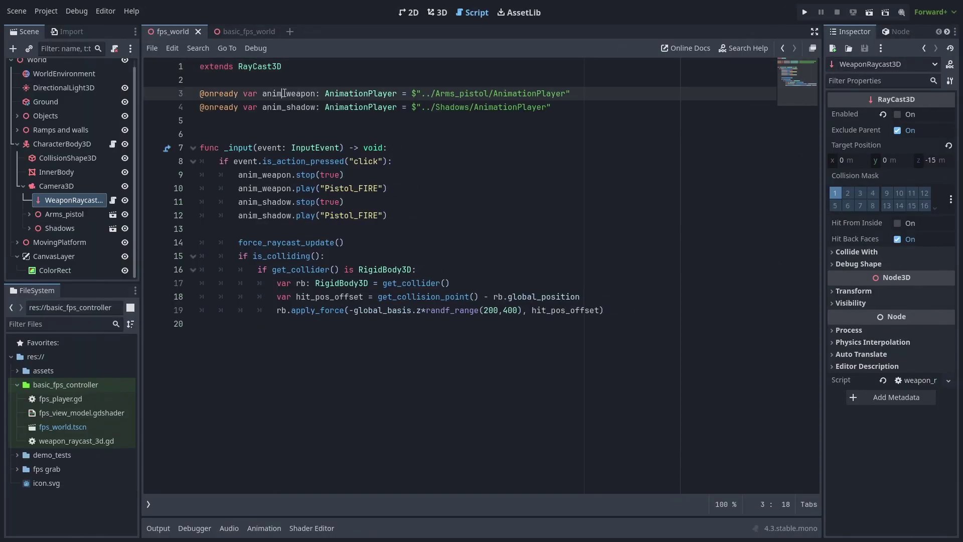
double_click(279, 107)
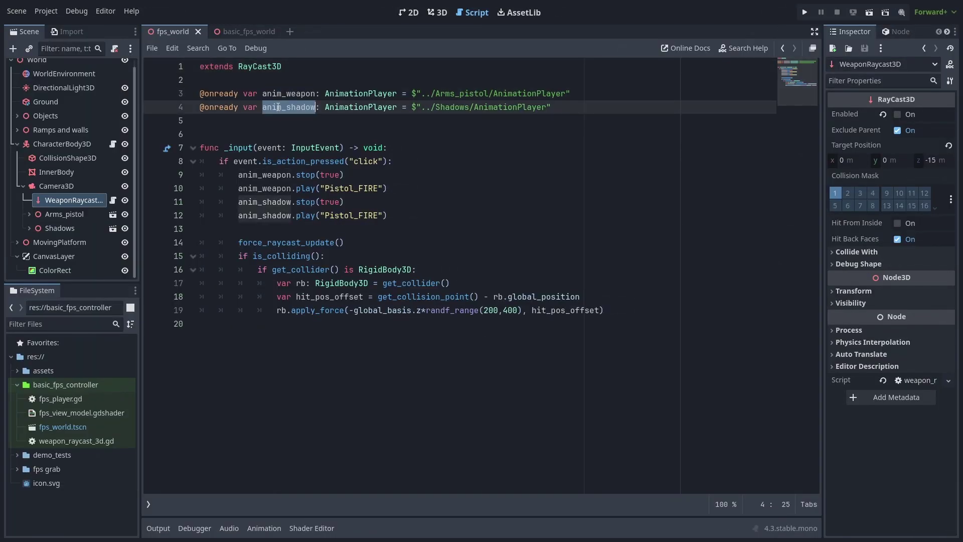
left_click(214, 124)
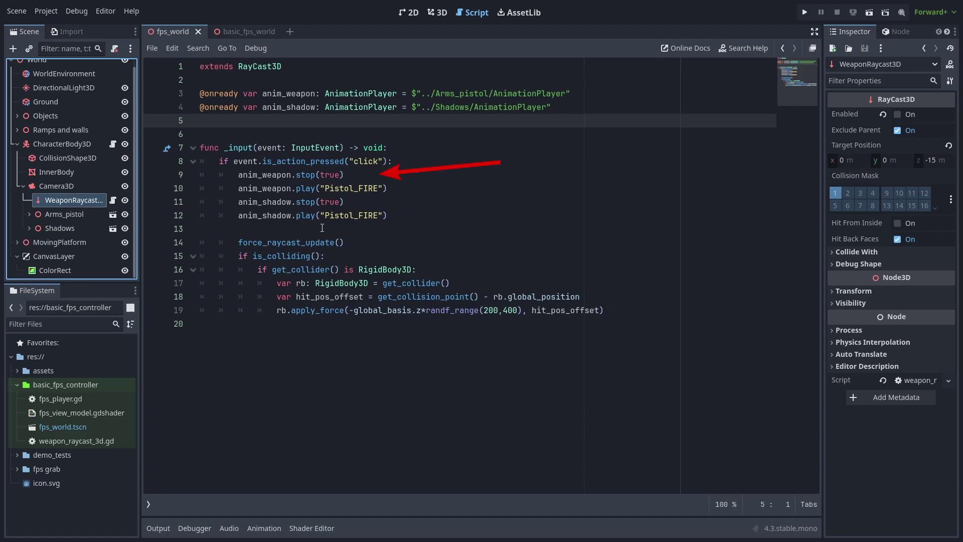
left_click(429, 186)
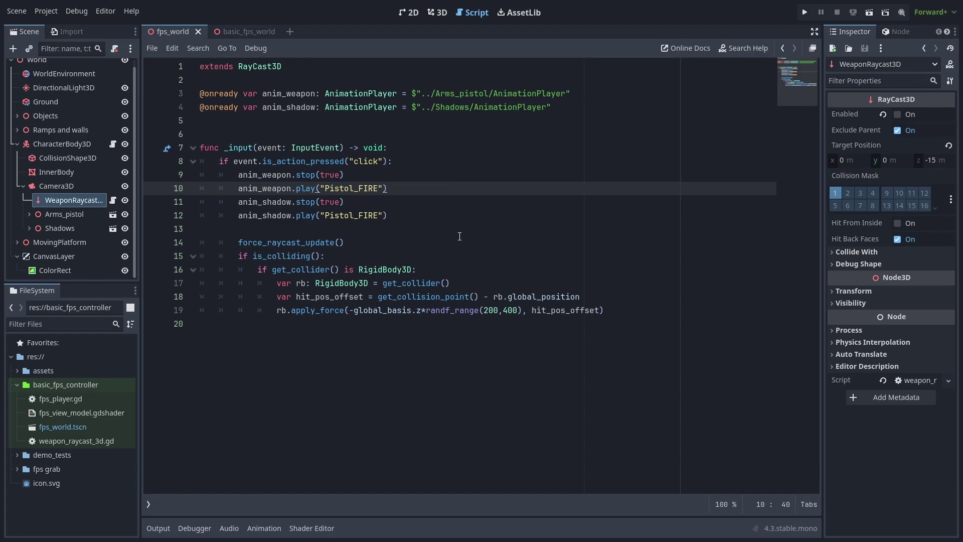
left_click(438, 243)
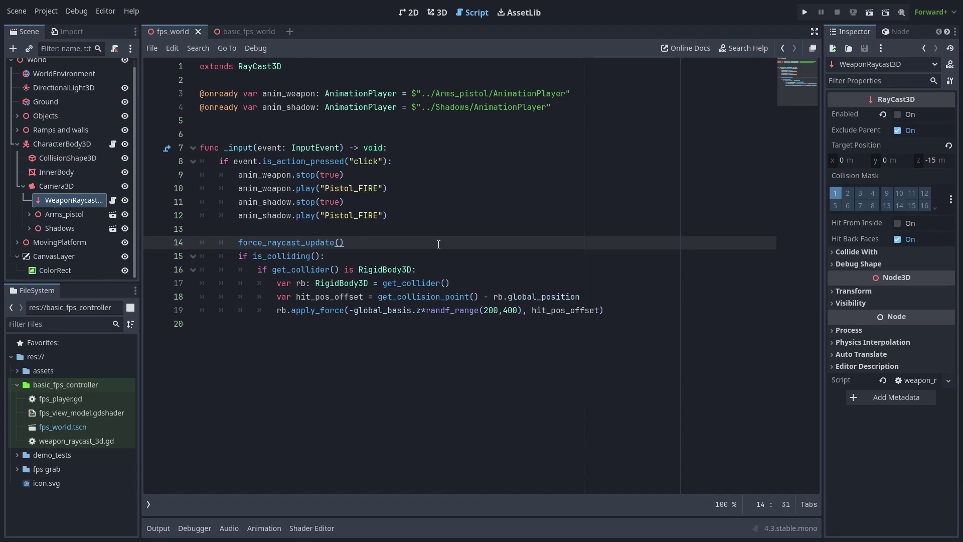
left_click(450, 258)
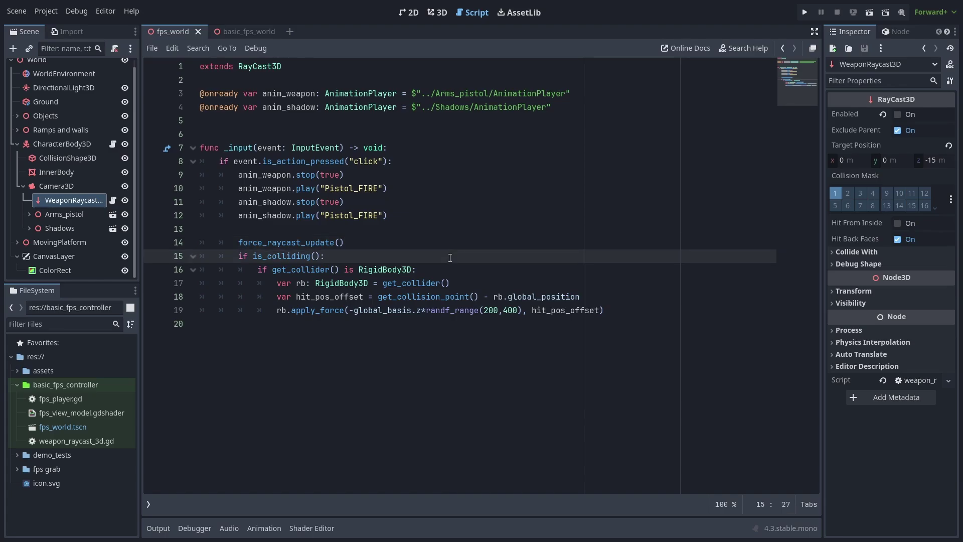
left_click(637, 311)
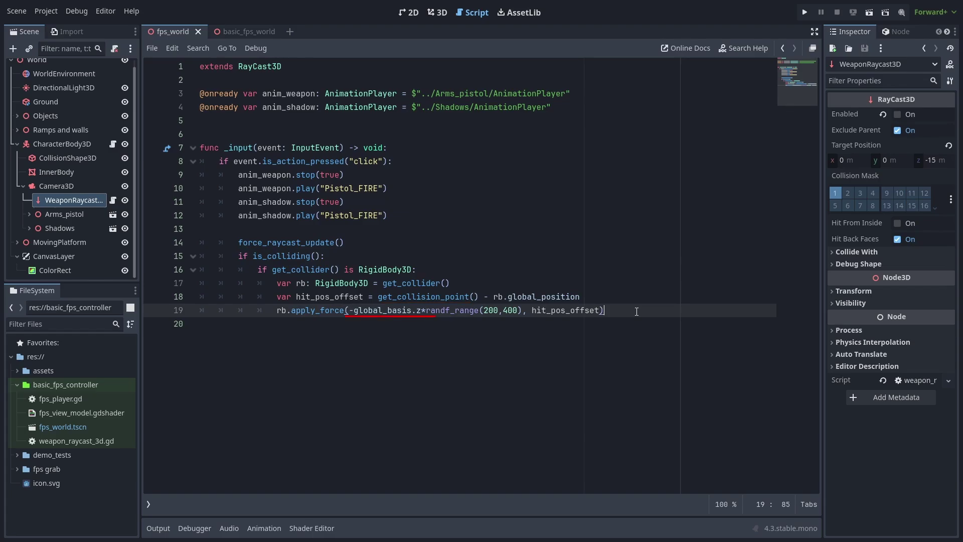
Run the game and test the pistol by shooting the loose objects on the shelf and the floor
key("F5")
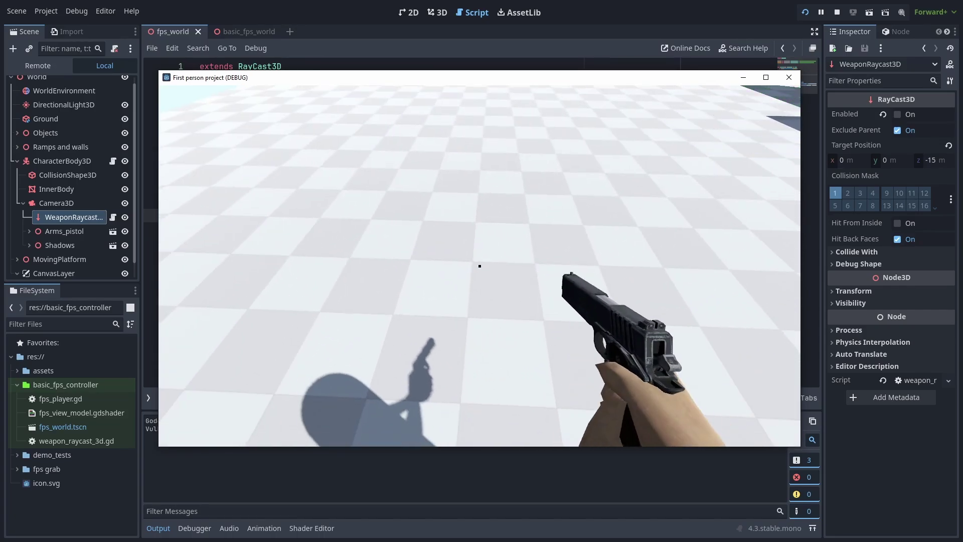
key("w")
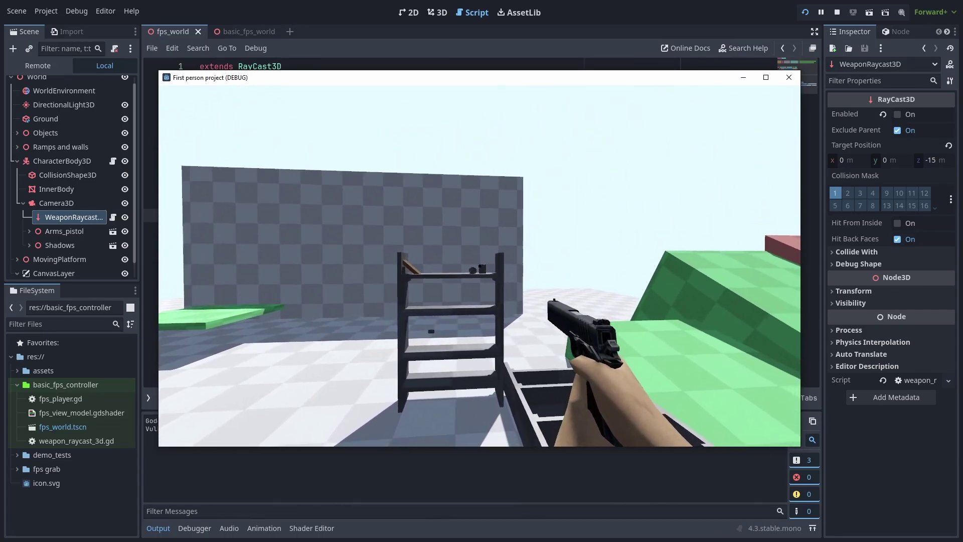
left_click(479, 266)
left_click(480, 266)
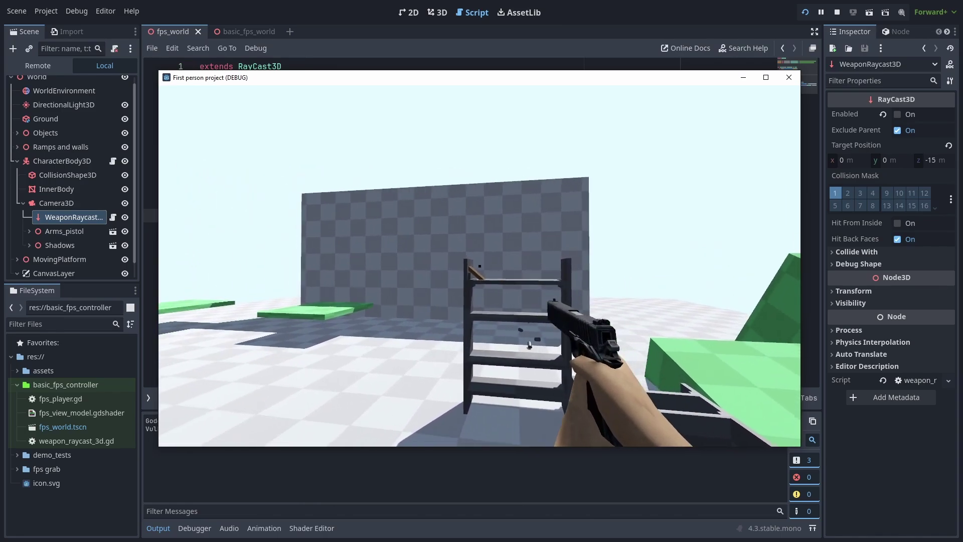
left_click(480, 266)
key("a")
key("w")
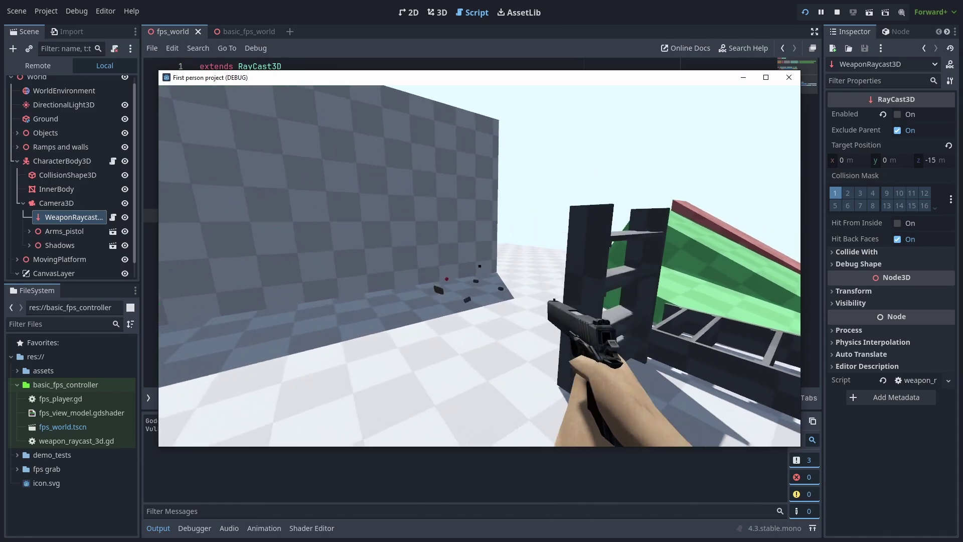
left_click(480, 265)
left_click(479, 266)
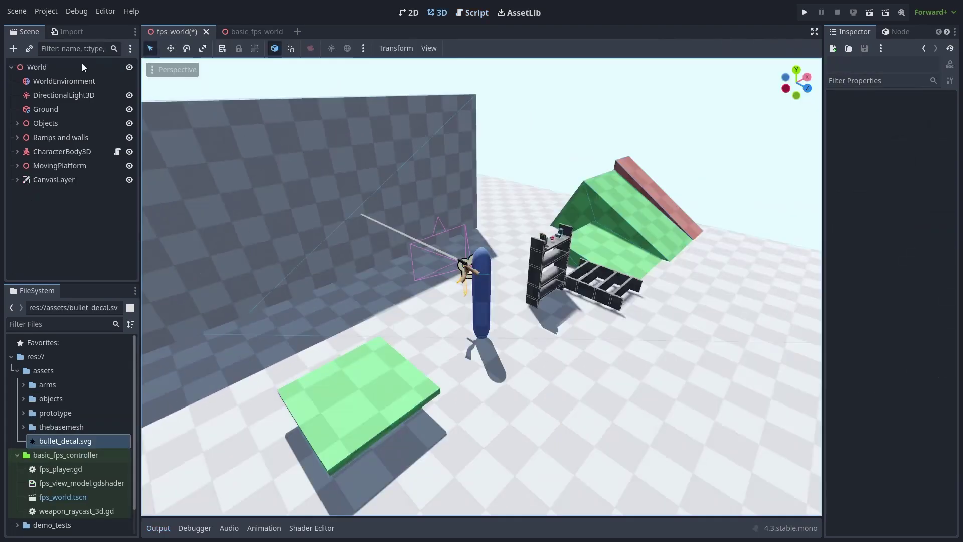
Add a Decal node as a child of the World root
left_click(56, 69)
key("ctrl+a")
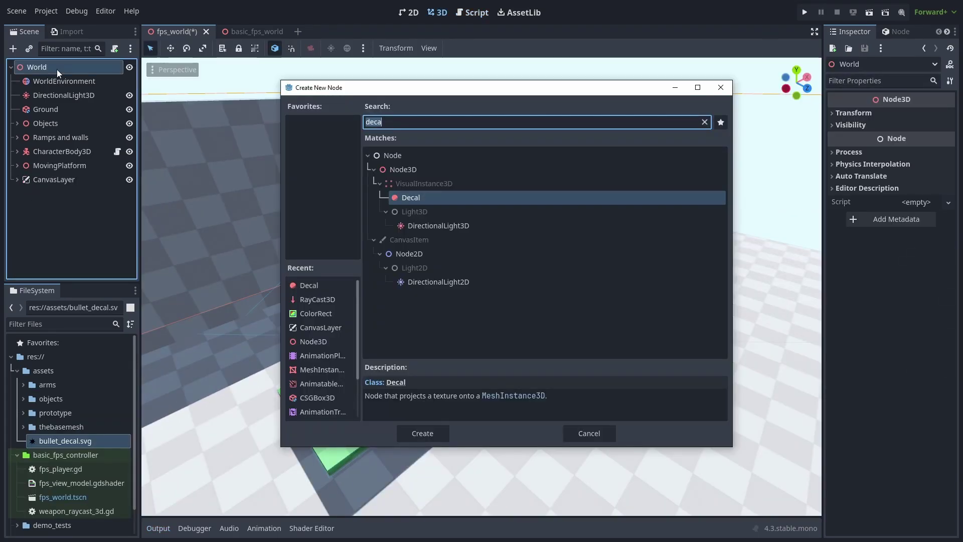
double_click(427, 197)
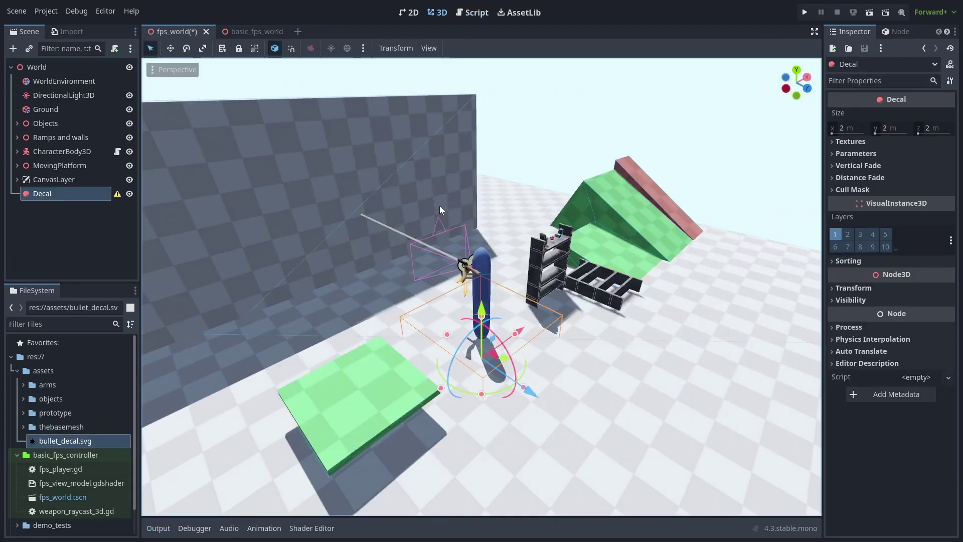
Assign bullet_decal.svg as the decal's albedo texture
left_click(850, 142)
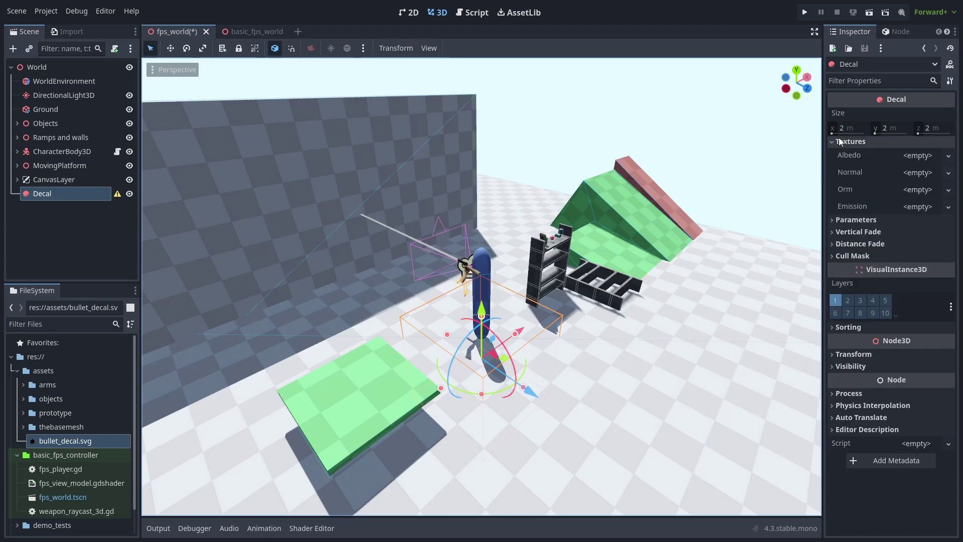
left_click(82, 440)
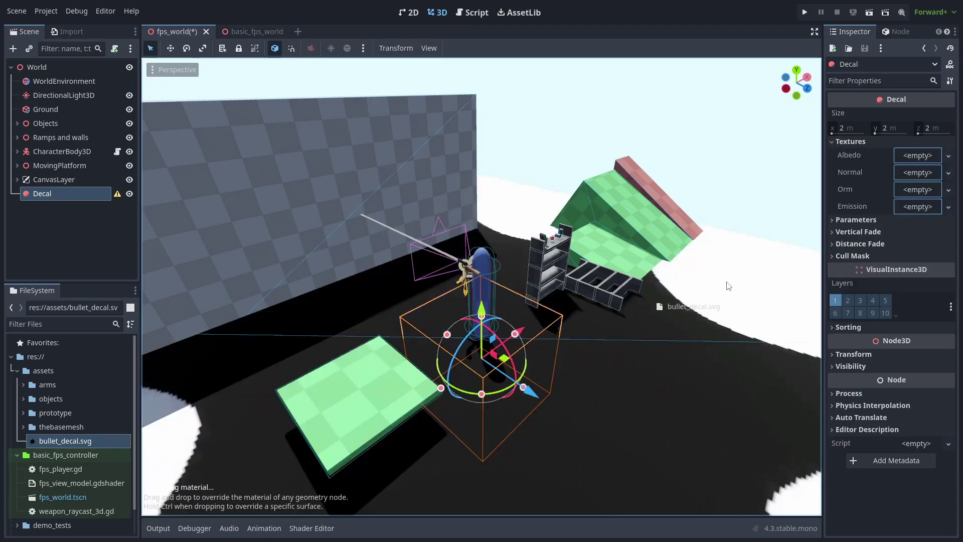
left_click_drag(748, 278, 924, 157)
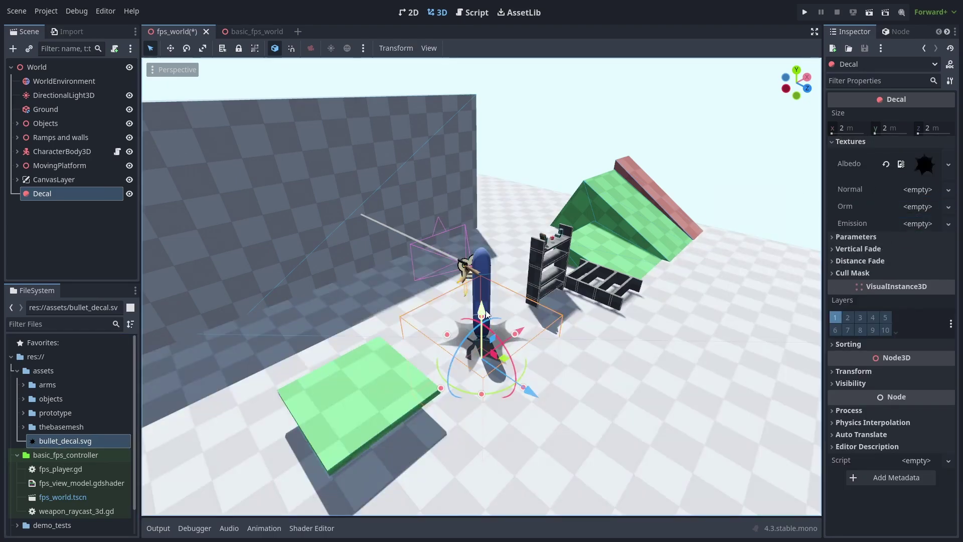
Move the decal away from the character onto an open area of the ground
left_click_drag(485, 315, 484, 293)
mouse_move(516, 351)
left_mouse_down()
mouse_move(597, 417)
mouse_move(462, 331)
mouse_move(516, 363)
left_mouse_up()
left_click_drag(520, 312, 549, 326)
left_click_drag(547, 363, 651, 405)
middle_click_drag(666, 415, 626, 375)
scroll(624, 376, "up", 5)
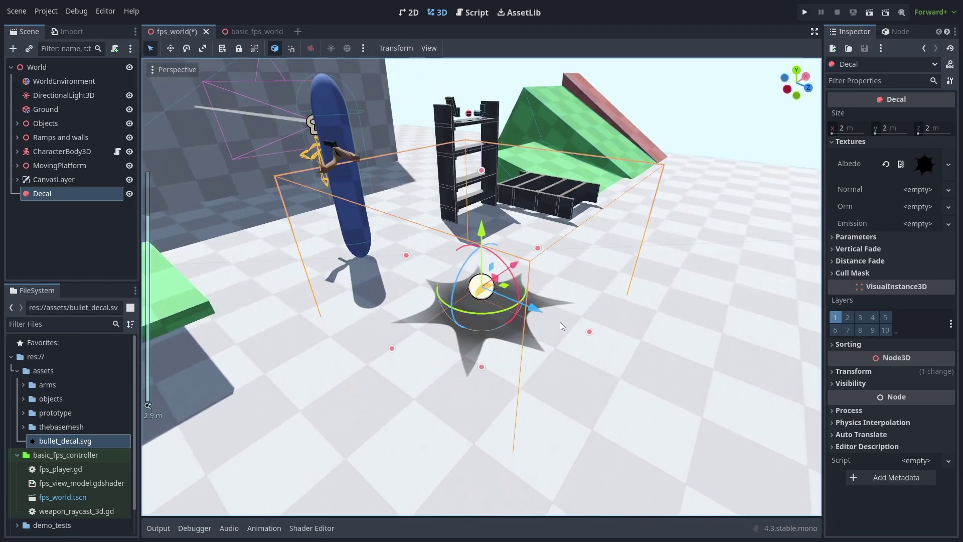
Reduce the decal's height to about 0.6 m and set its upper and lower vertical fade to 0
left_click_drag(482, 173, 475, 235)
left_click(861, 254)
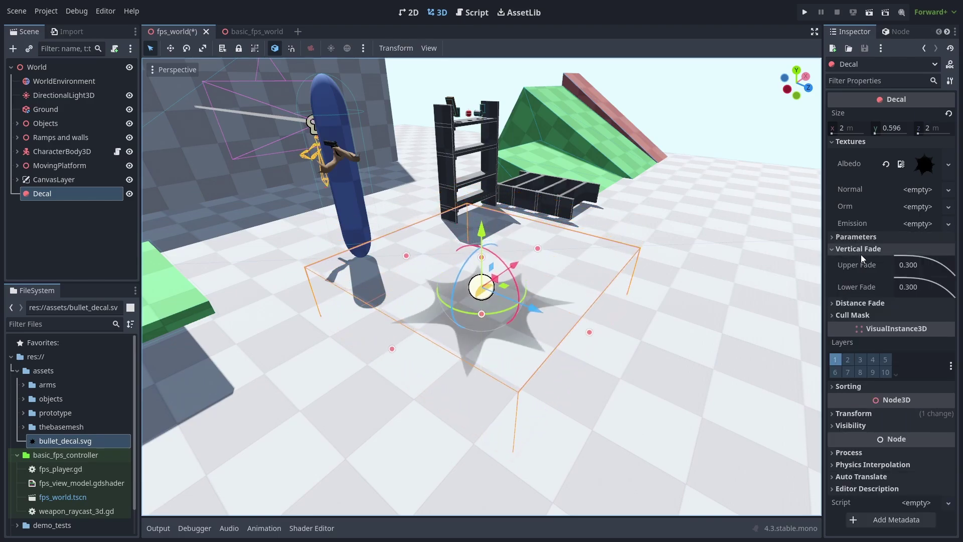
left_click_drag(908, 264, 879, 285)
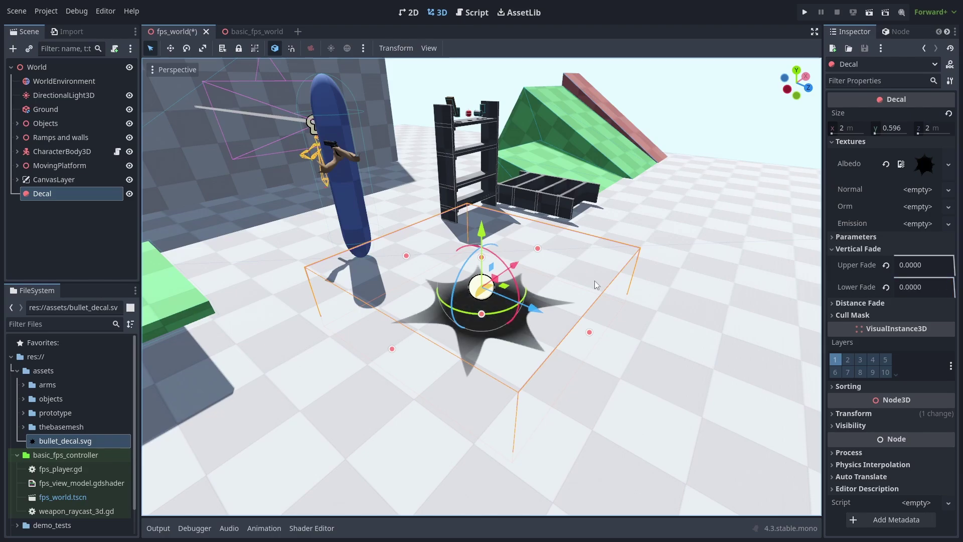
Shrink the decal's projection box to about 0.17 m high and 1.22 m along Z, narrowing its X size as well
left_click_drag(481, 257, 493, 299)
left_click_drag(397, 371, 457, 339)
left_click_drag(584, 353, 540, 333)
Set the decal's X and Z size to 0.25 m
left_click(849, 128)
type("0.25")
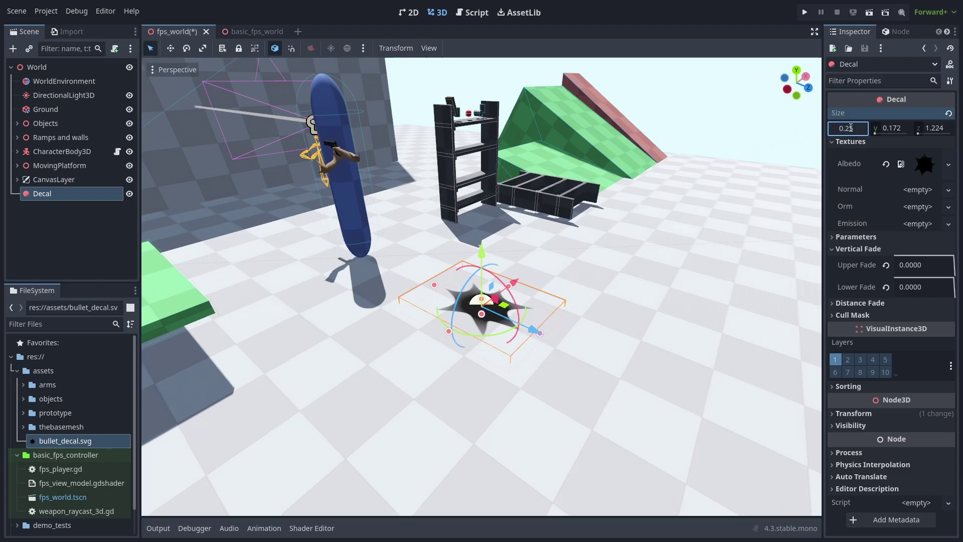
key("Tab")
key("Tab")
type("0.")
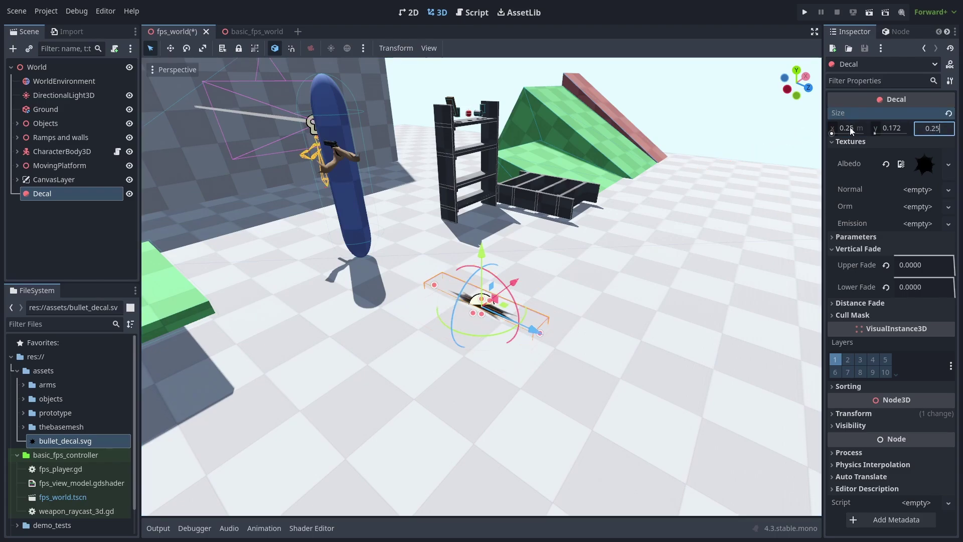
type("25")
key("Return")
Deselect the decal and inspect it on the ground with the viewport gizmos temporarily hidden
scroll(550, 341, "up", 2)
scroll(552, 339, "up", 2)
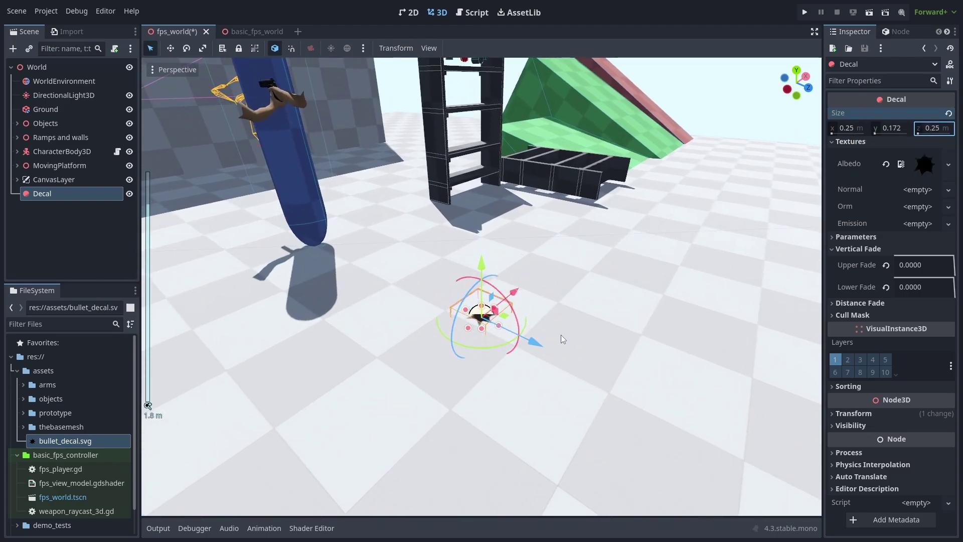
left_click(540, 239)
left_click(711, 116)
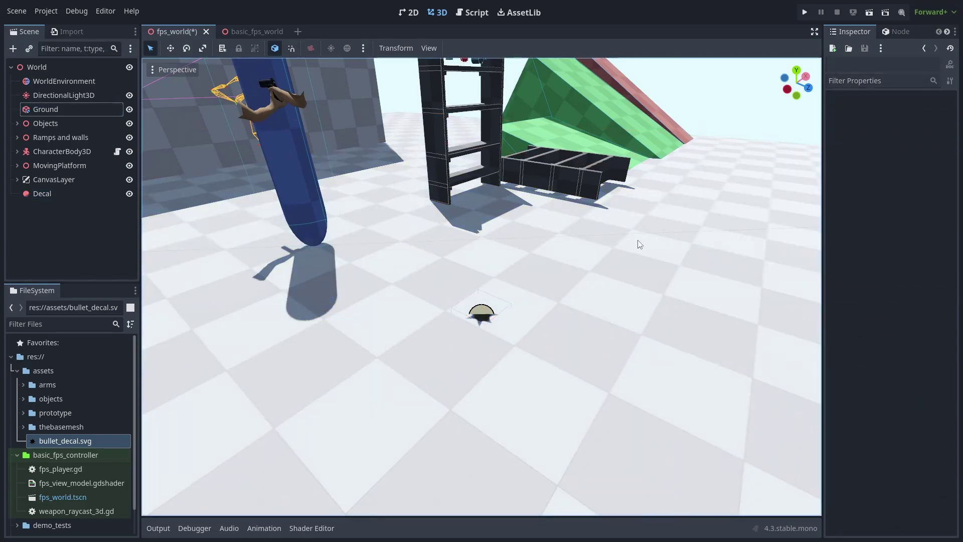
middle_click_drag(636, 242, 598, 238)
middle_click_drag(512, 295, 538, 302)
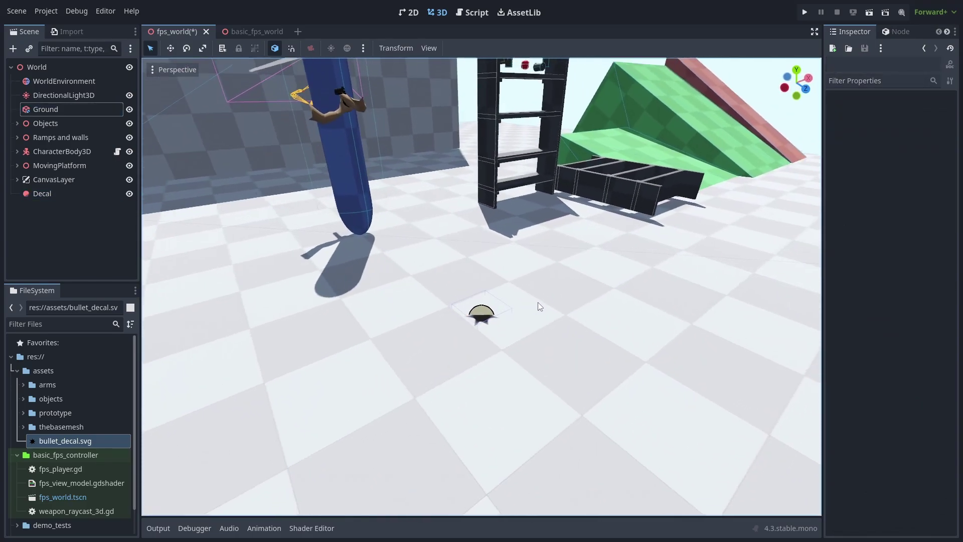
left_click(167, 71)
left_click(194, 360)
left_click(109, 239)
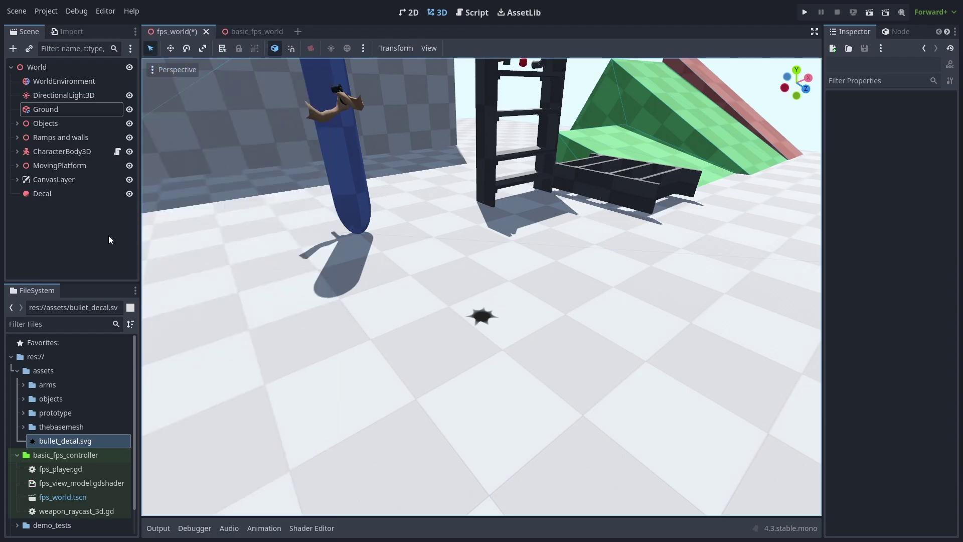
left_click(188, 73)
left_click(191, 357)
Save the Decal branch as a scene named bullet_decal.tscn in the basic_fps_controller folder
left_click(50, 194)
left_click(50, 192)
right_click(50, 193)
mouse_move(50, 193)
left_click(160, 459)
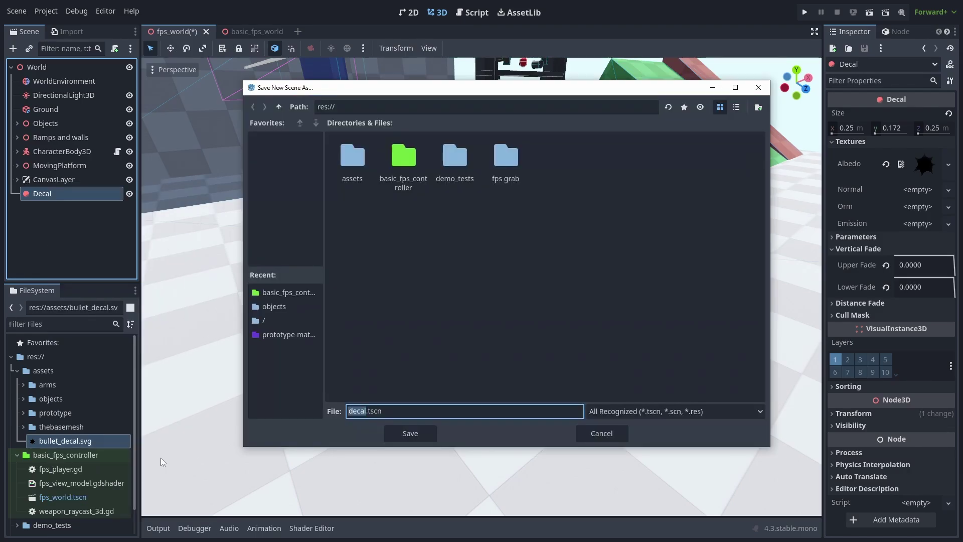
double_click(403, 157)
left_click(430, 409)
key("Home")
type("bullet_")
key("Return")
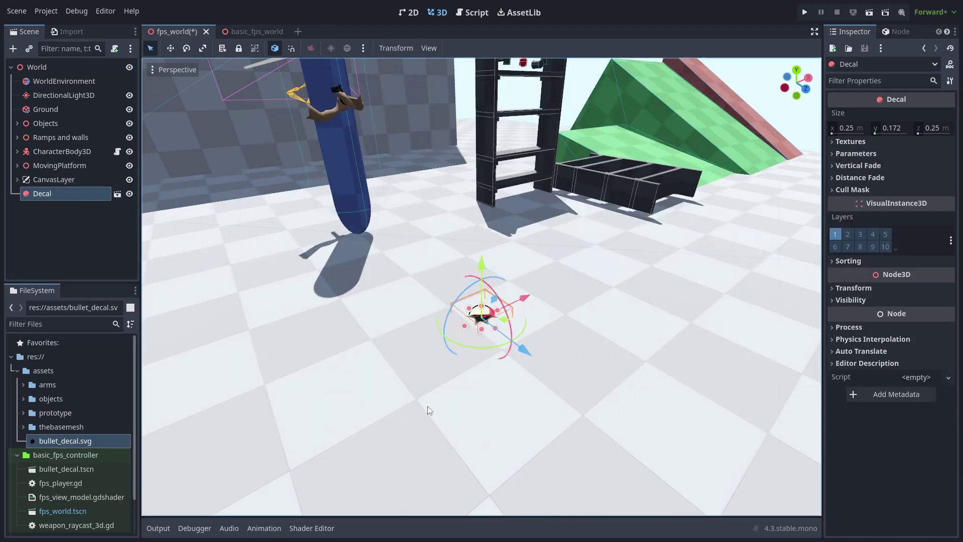
Open the decal's own scene, reset the Decal root node's position to the origin, and save the scene
left_click(117, 195)
left_click(44, 67)
scroll(451, 271, "down", 3)
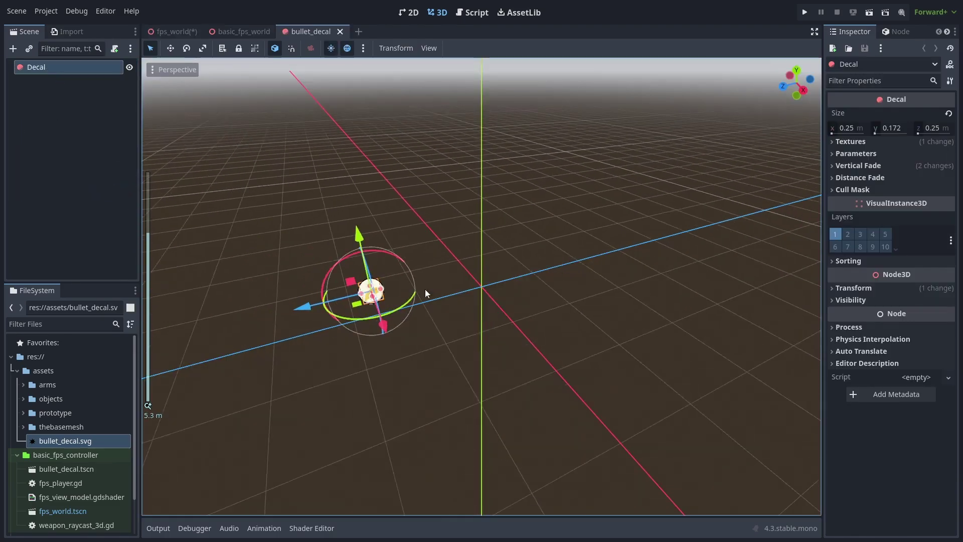
left_click(893, 288)
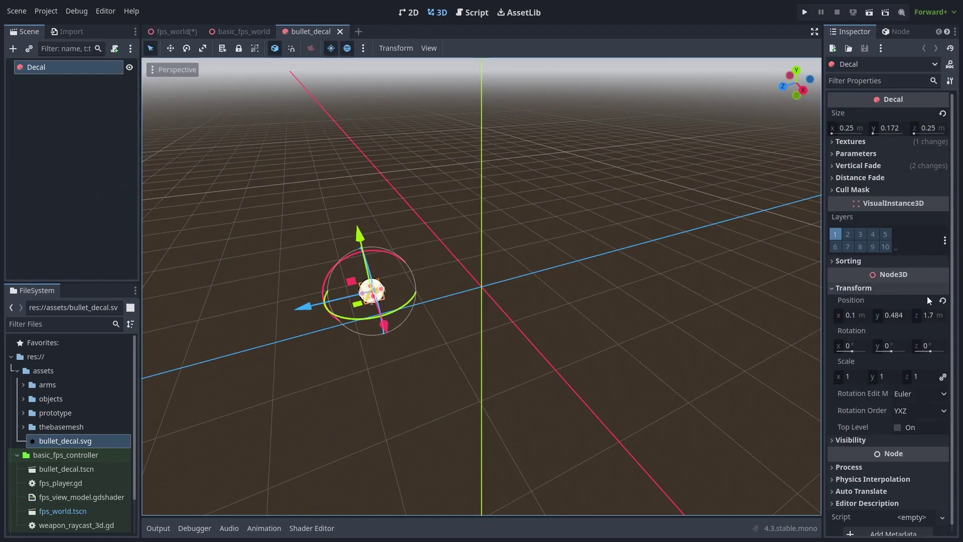
left_click(942, 300)
left_click(596, 289)
middle_click_drag(546, 312, 602, 305)
scroll(523, 299, "up", 8)
key("ctrl+s")
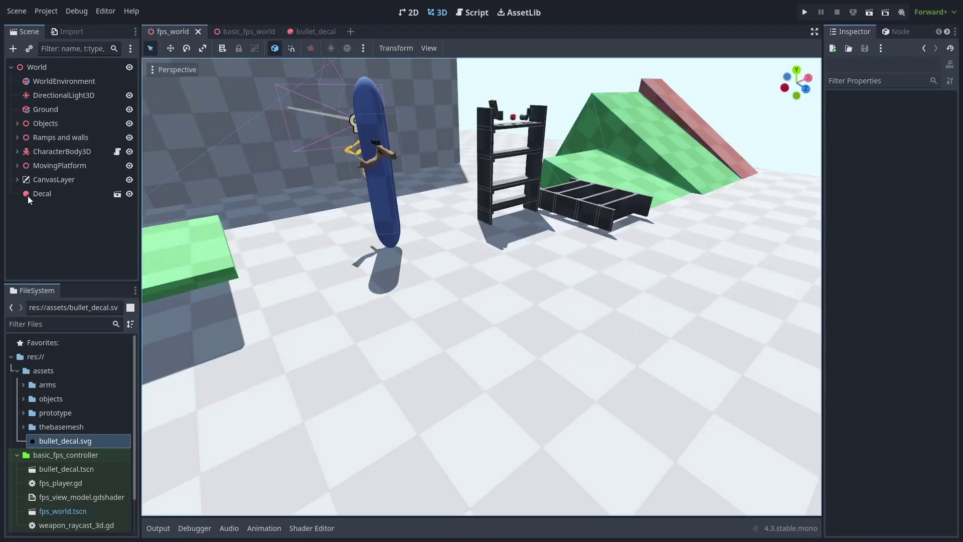
Delete the Decal node from the fps_world scene
left_click(28, 196)
key("Delete")
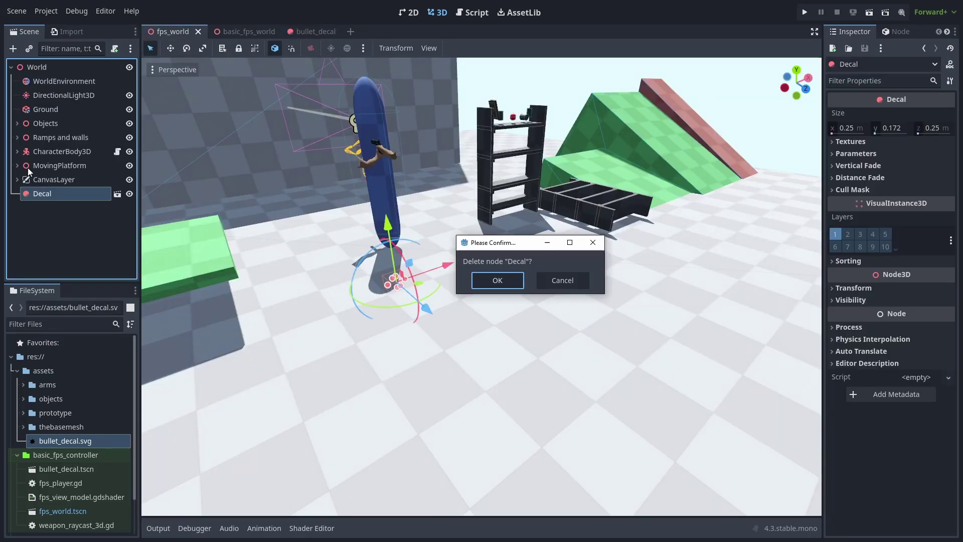
key("Return")
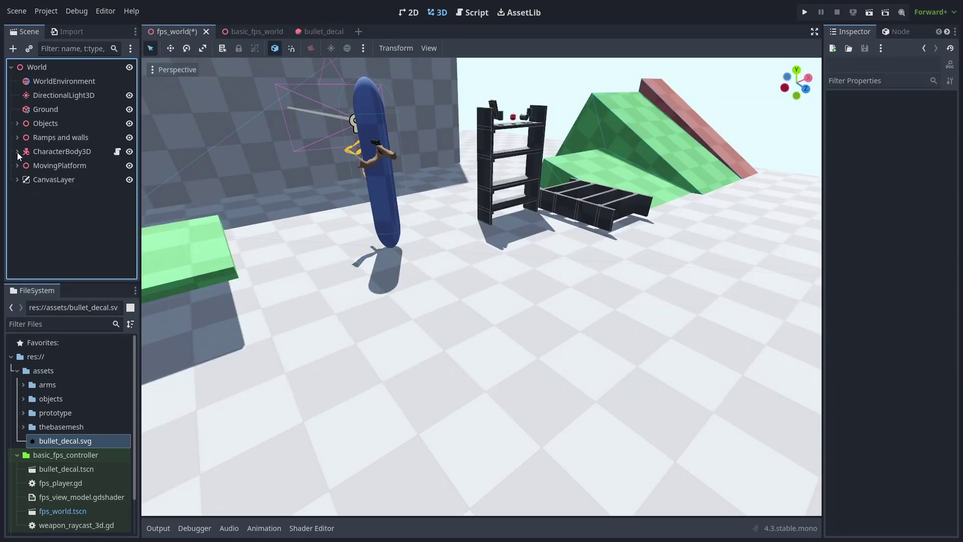
In the WeaponRaycast3D script, add a BULLET_DECAL constant that preloads bullet_decal.tscn, below the animation player variables
left_click(18, 153)
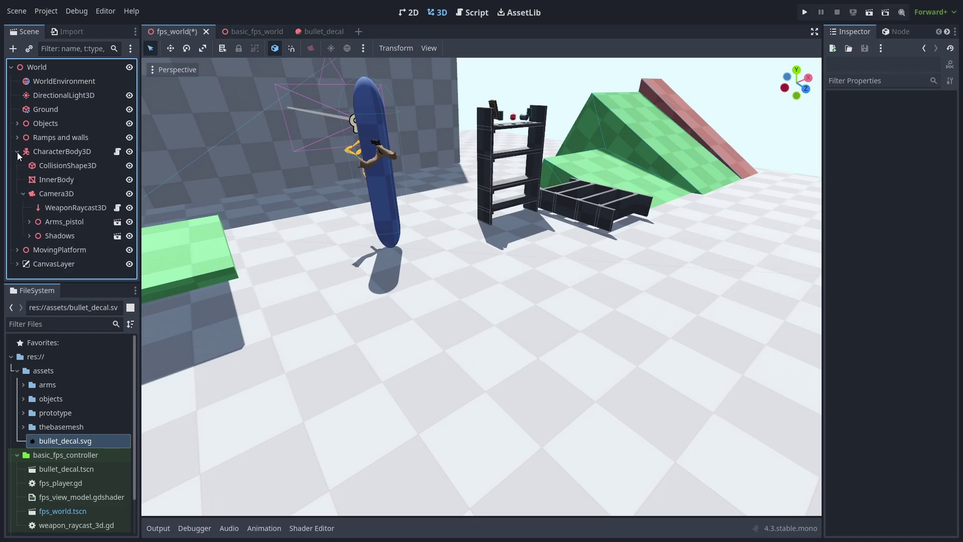
left_click(117, 208)
left_click(17, 371)
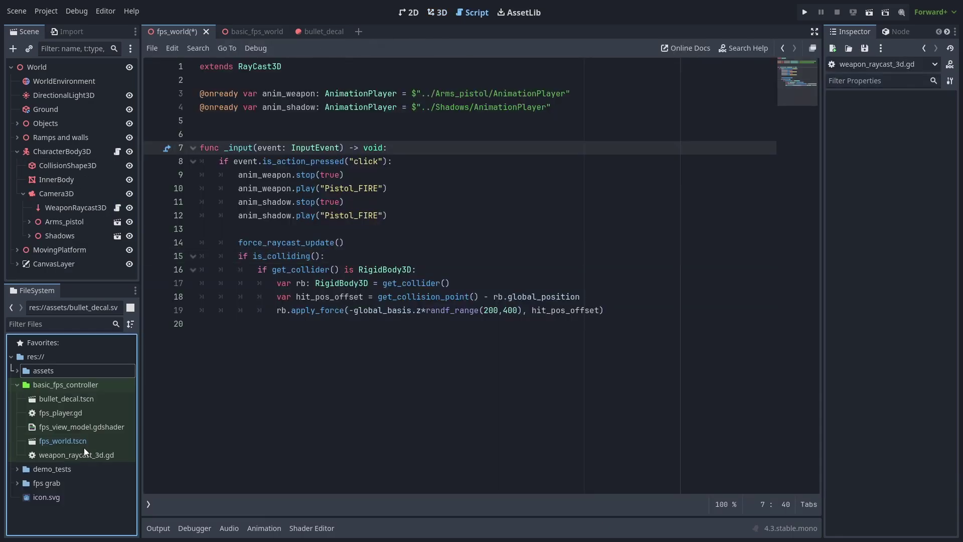
left_click_drag(74, 398, 261, 127)
Below the input function, declare func _bullet_decal(pos:Vector3, normal:Vector3) -> void:
left_click(644, 310)
key("Return")
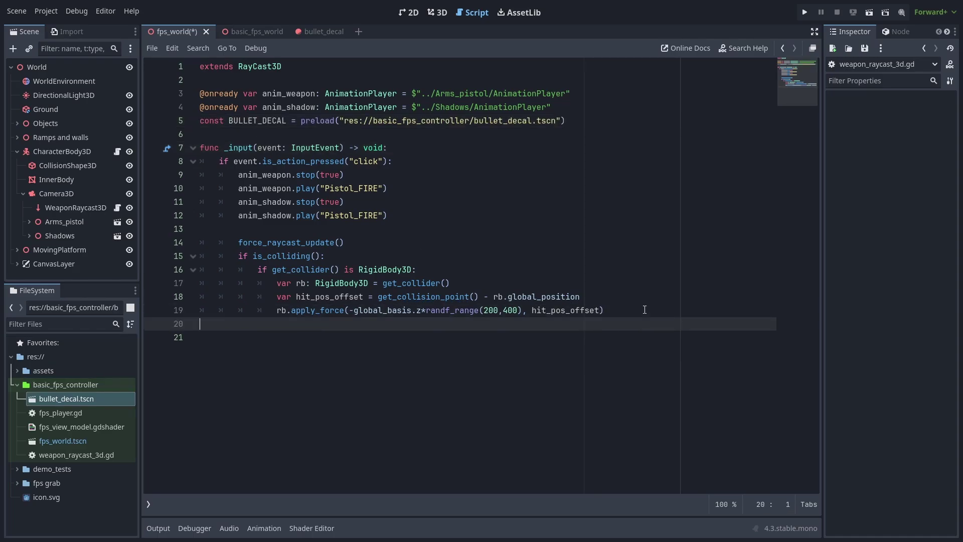
key("Return")
key("Return")
type("func _bullet_")
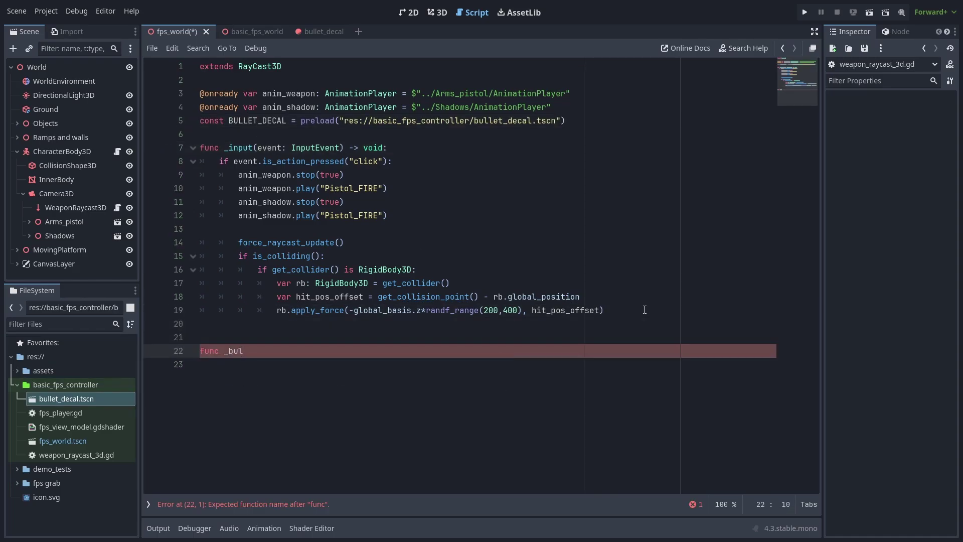
type("decal(pos:Vector3, normal:Vector3) -> void:")
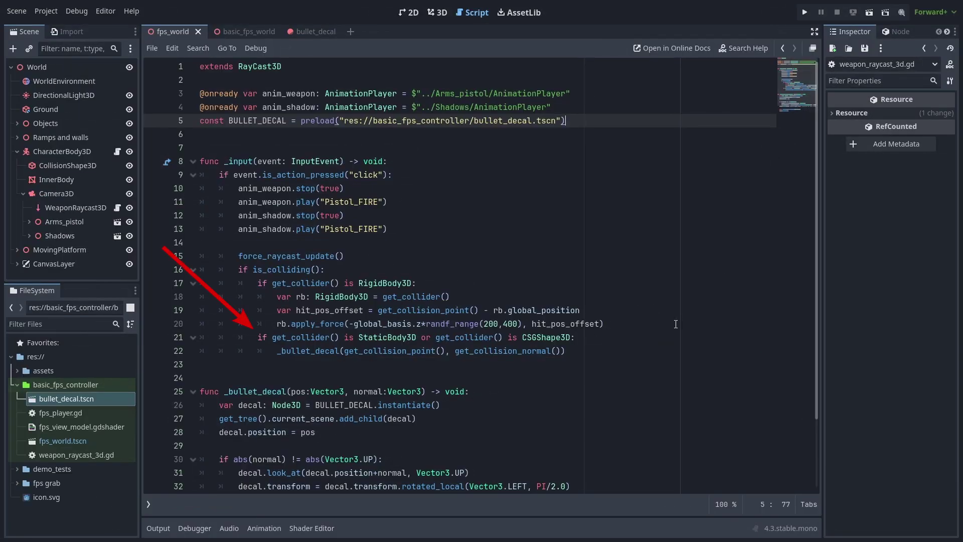
Review the collider check that calls _bullet_decal and the function's code for placing, orienting and rotating the decal
left_click(628, 352)
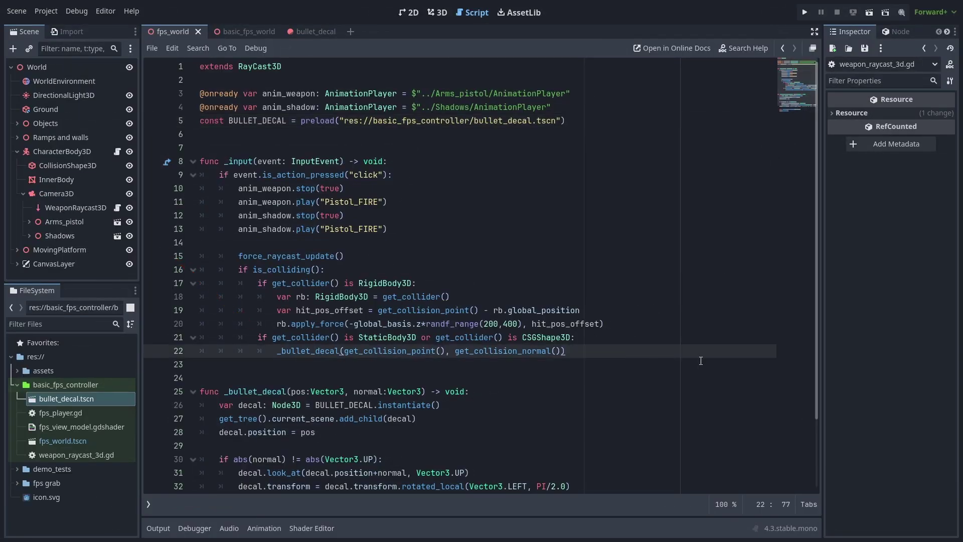
scroll(701, 361, "down", 2)
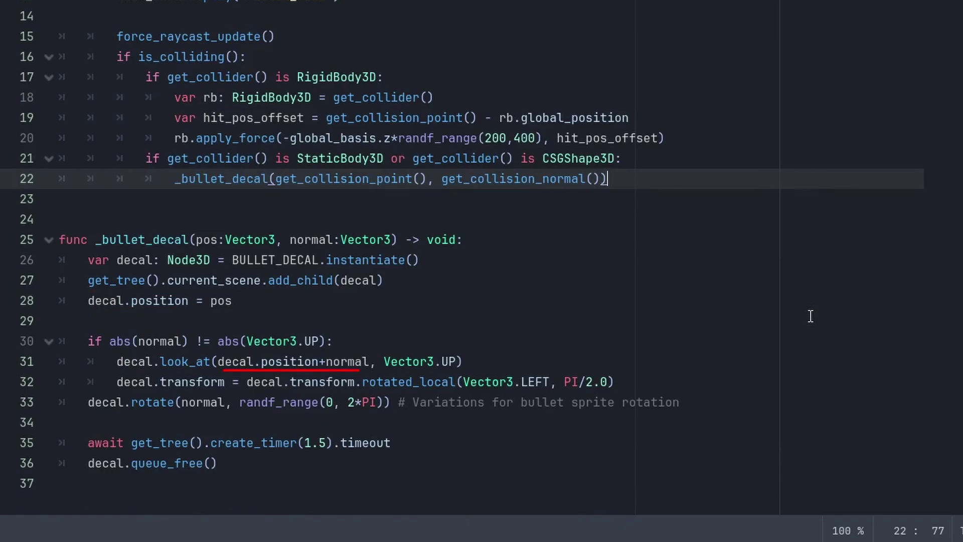
left_click(725, 340)
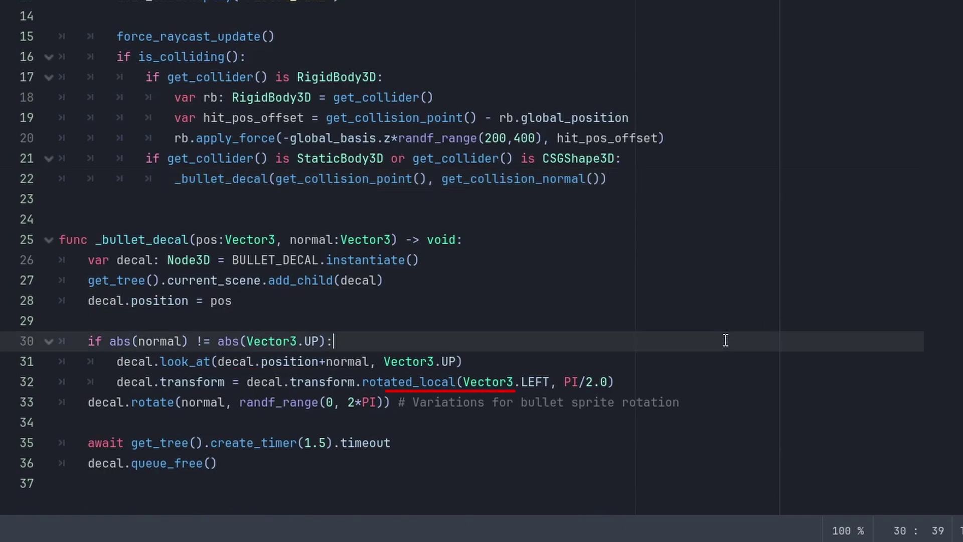
left_click(775, 386)
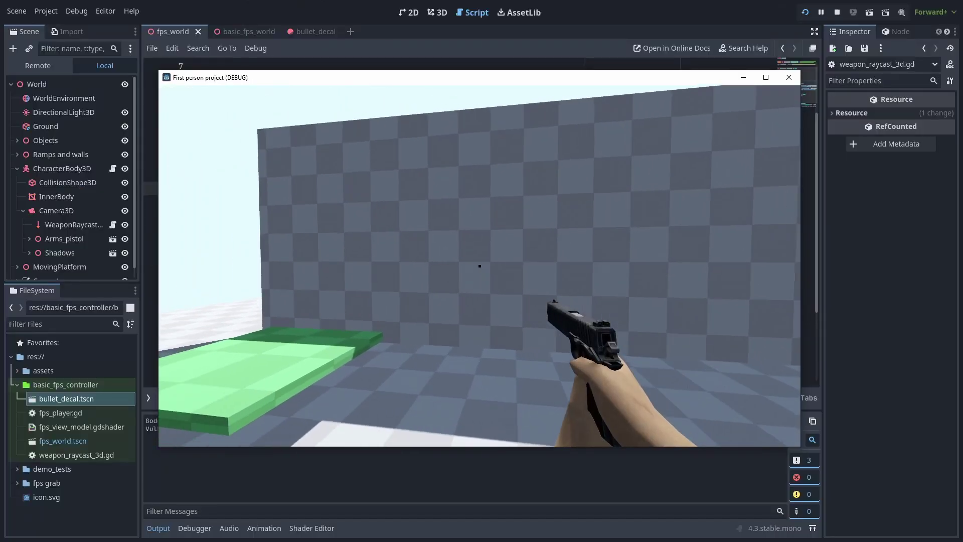
Test the bullet-hole decals in the running game by firing several shots at the checkered wall
left_click(478, 265)
left_click(478, 265)
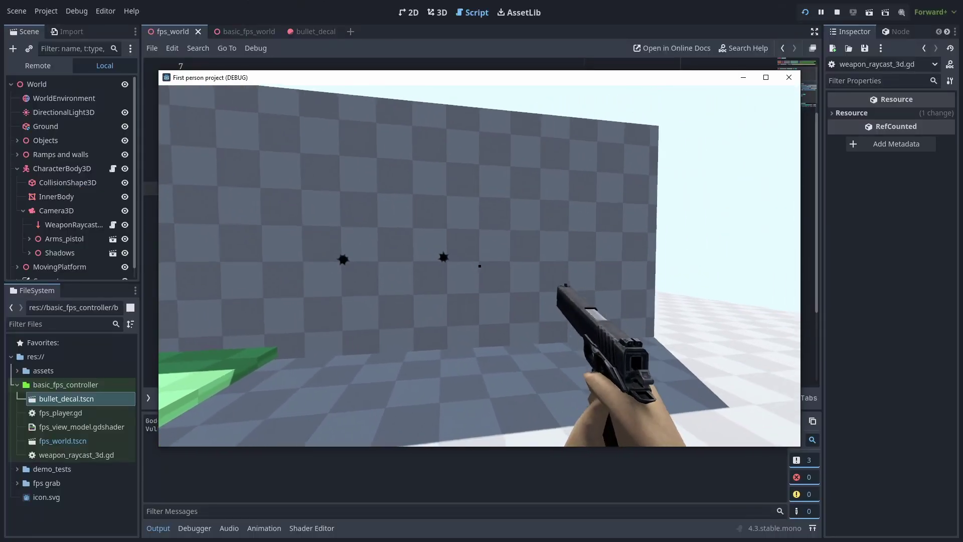
left_click(480, 266)
left_click(480, 266)
left_click(479, 266)
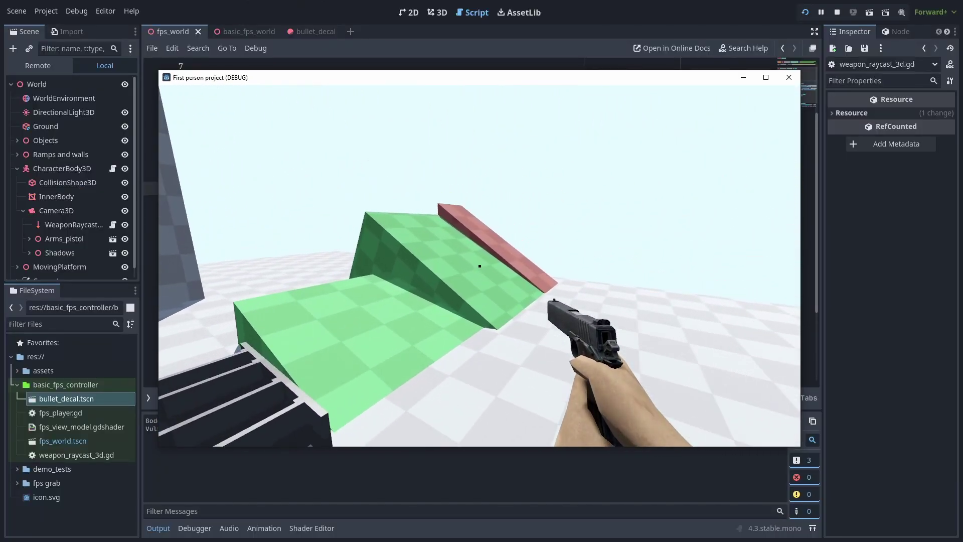
Fire at the ramps to check how decals align on sloped surfaces, and stop the game
left_click(479, 266)
left_click(479, 266)
left_click(479, 266)
left_click(480, 266)
left_click(480, 266)
left_click(479, 266)
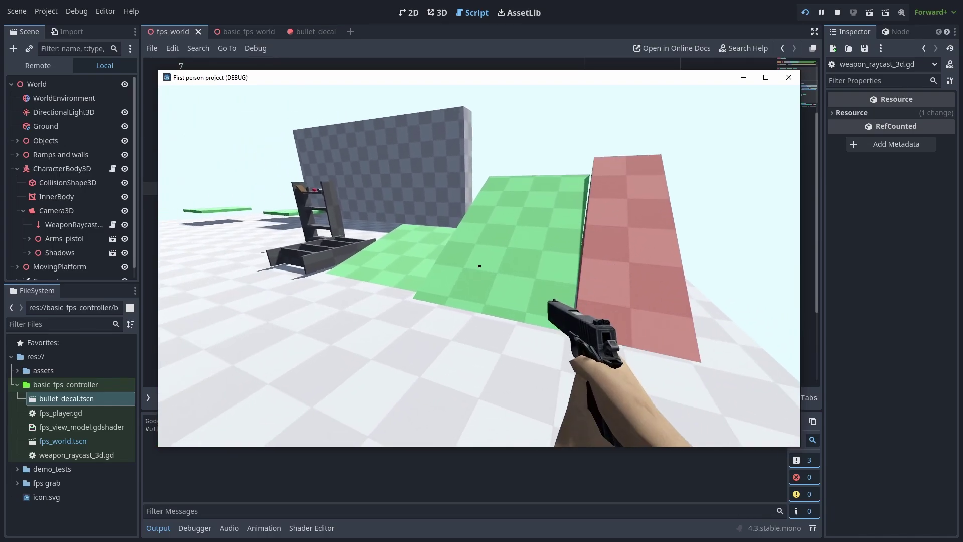
key("F8")
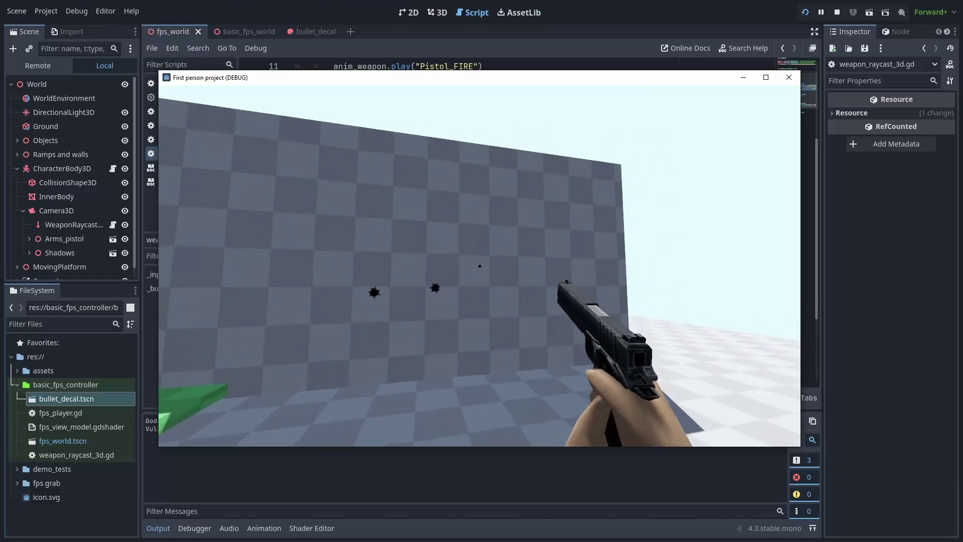
Shoot the wall in a new game run to check the bullet holes fading out
left_click(479, 266)
left_click(480, 266)
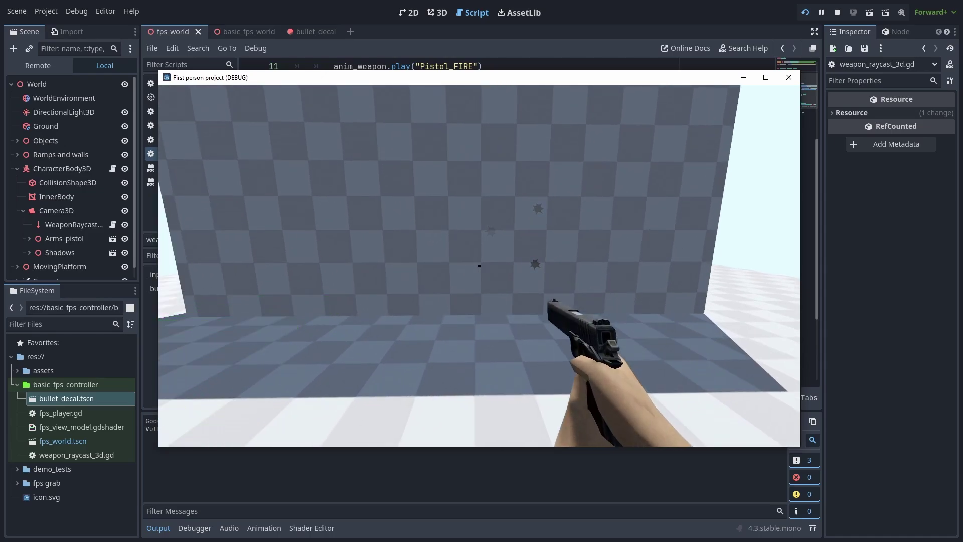
left_click(480, 266)
left_click(479, 266)
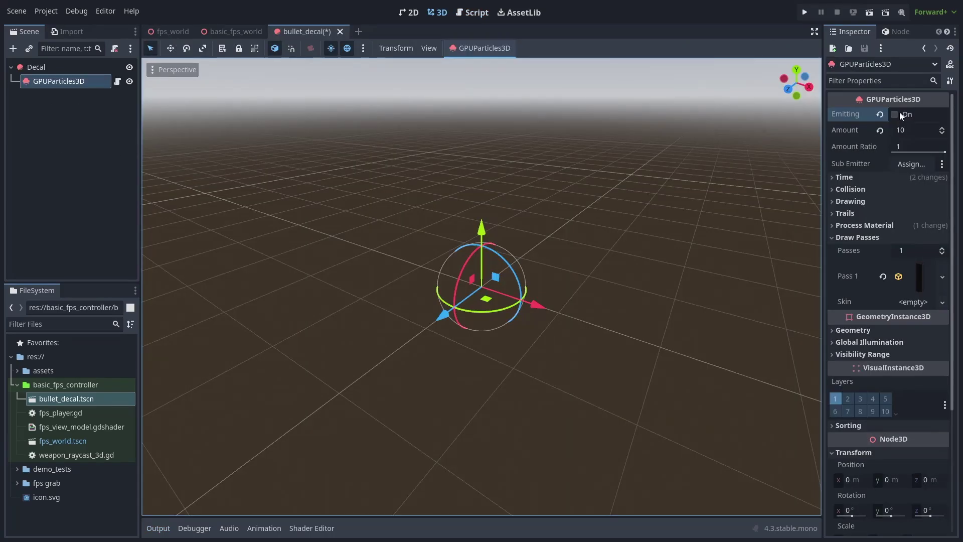
Trigger the decal scene's GPUParticles3D emission and review its draw pass mesh and time settings
left_click(896, 114)
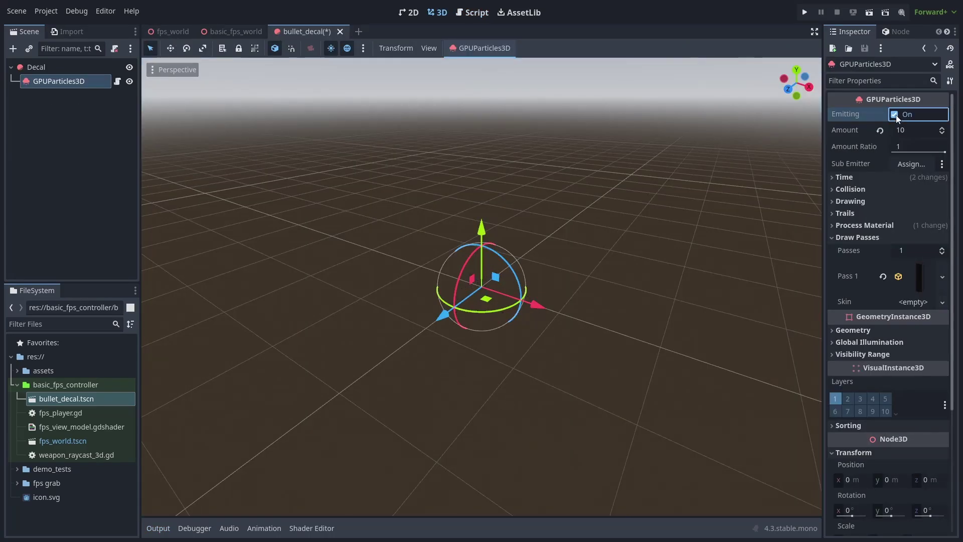
left_click(913, 278)
scroll(913, 279, "down", 1)
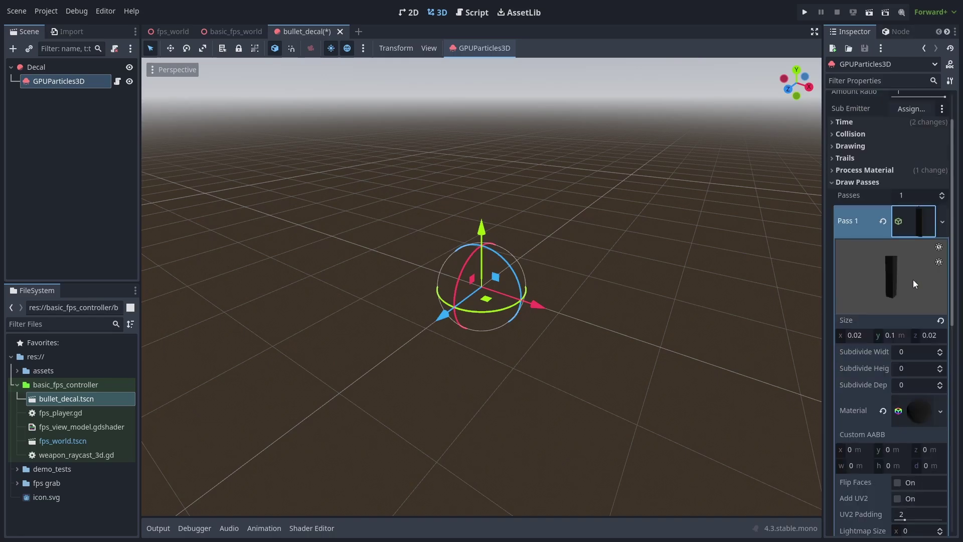
left_click(917, 222)
left_click(881, 184)
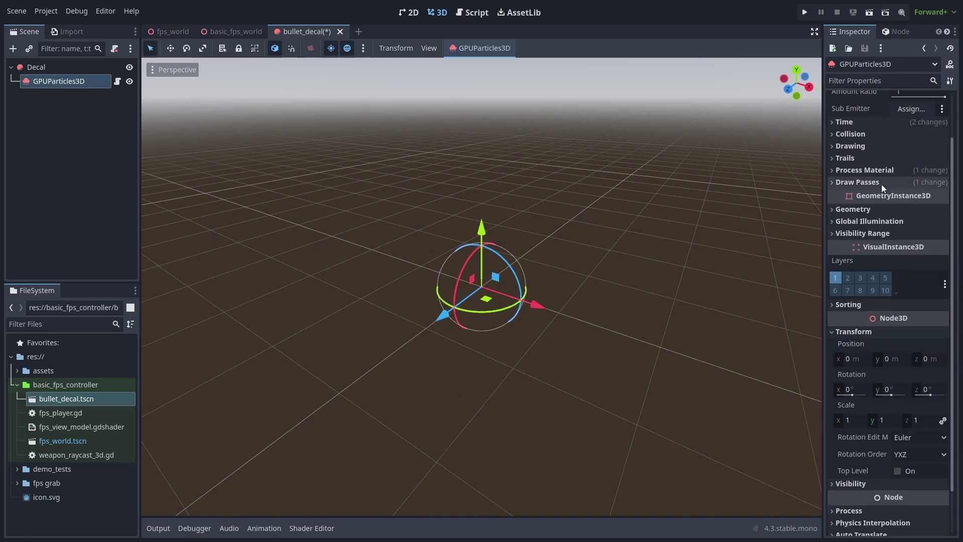
scroll(886, 191, "up", 1)
left_click(887, 180)
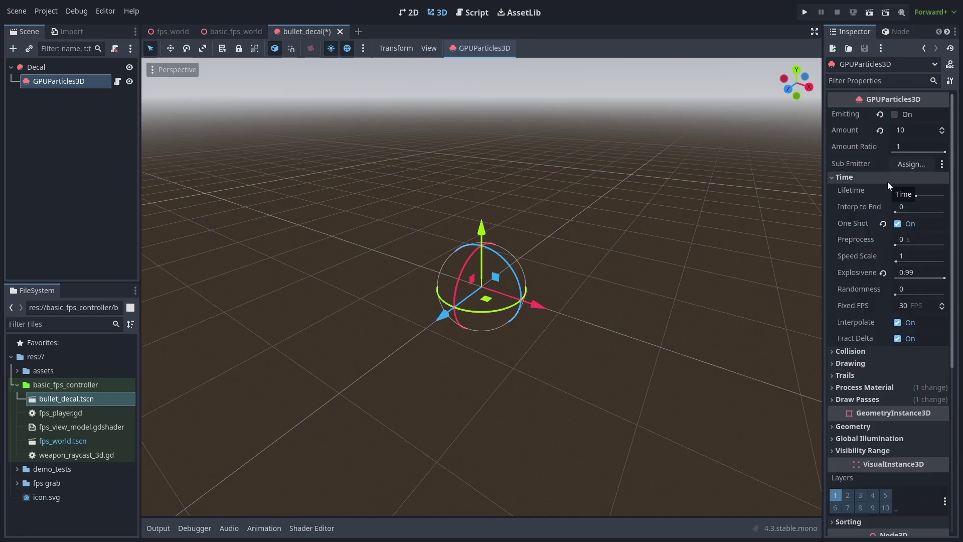
left_click(887, 181)
Examine the particles' process material spawn velocity and the attached script that enables emitting in _ready
left_click(893, 226)
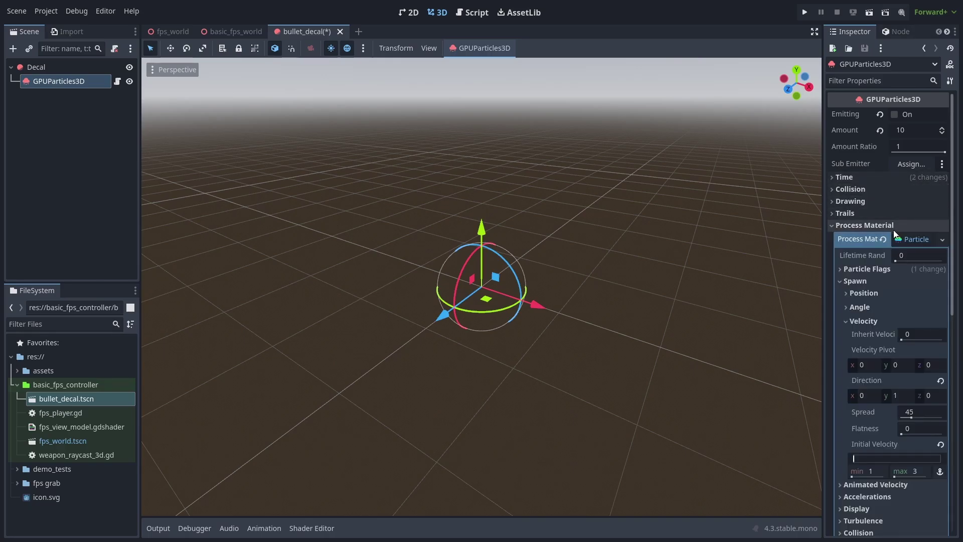
scroll(904, 246, "down", 3)
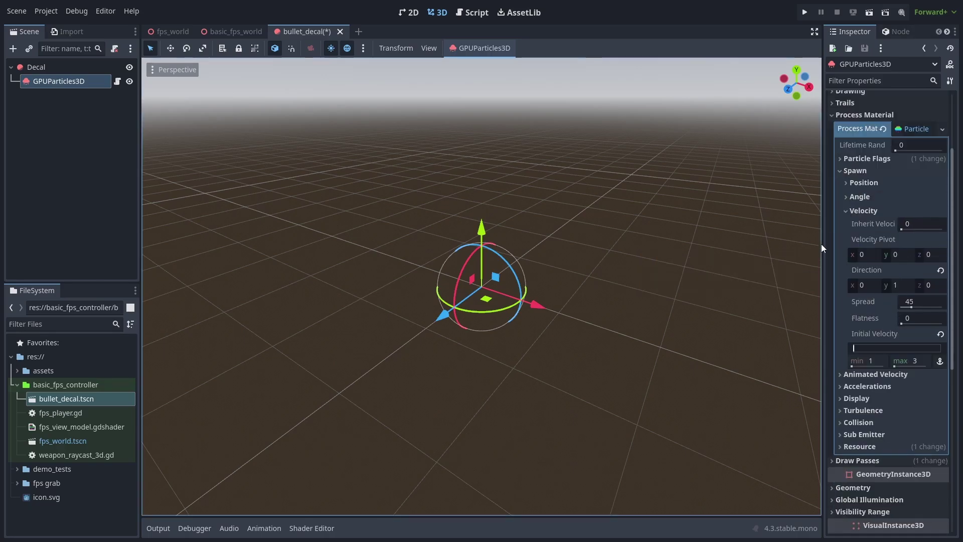
left_click(649, 260)
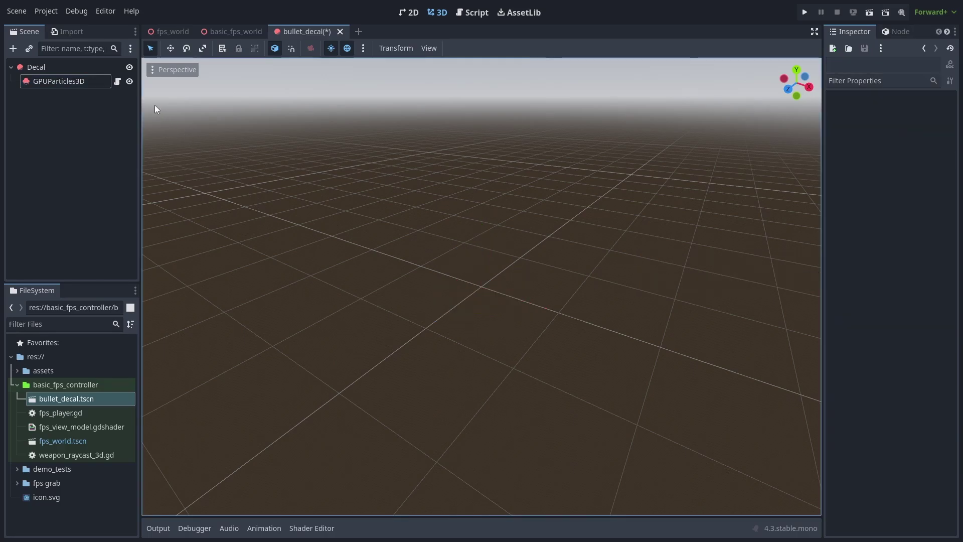
left_click(118, 82)
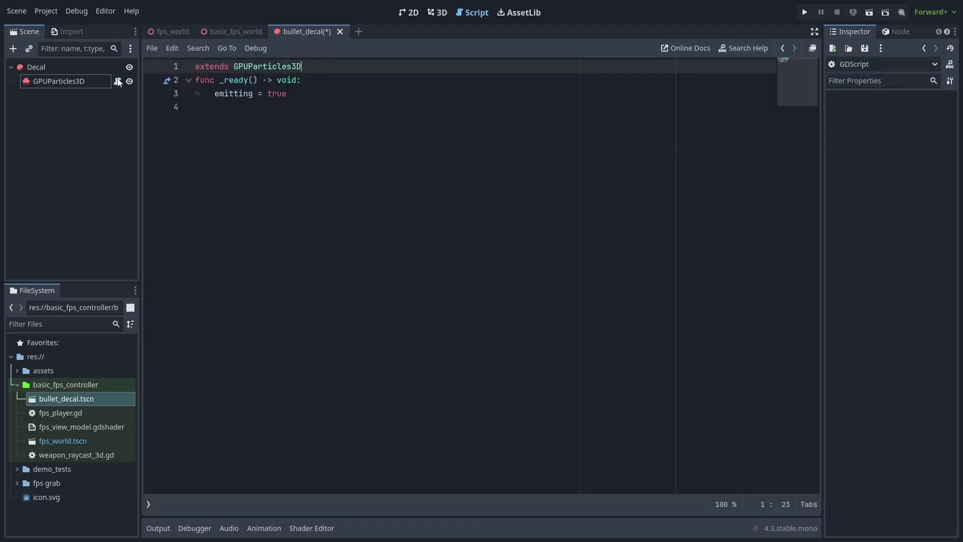
left_click(311, 93)
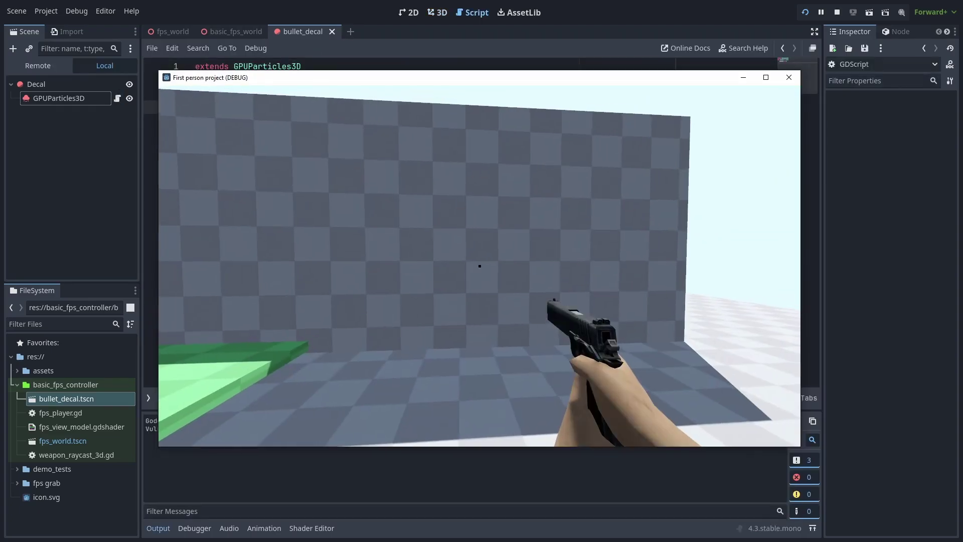
Test the impact particles in the running game by backing away while shooting the wall and the ground
key("s")
left_click(480, 266)
left_click(480, 266)
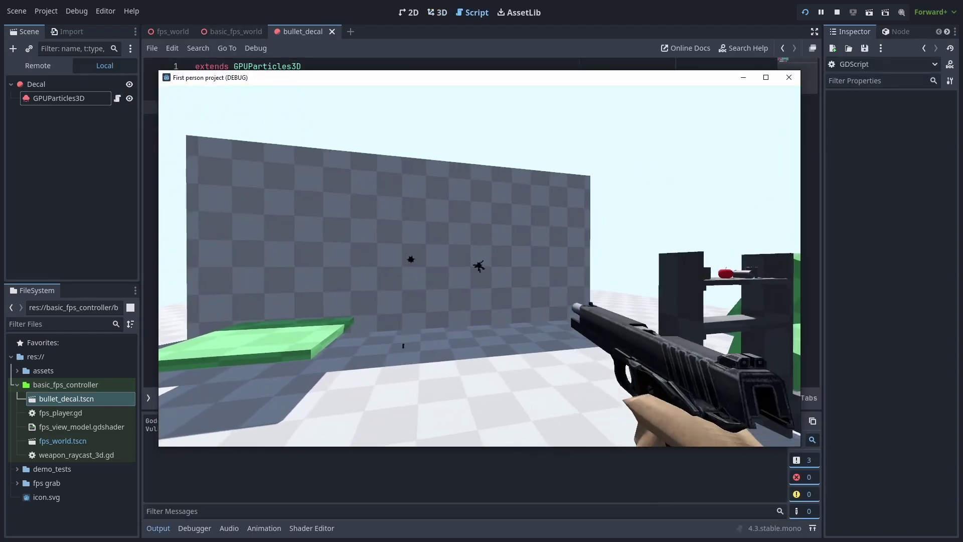
left_click(480, 266)
left_click(479, 266)
left_click(480, 266)
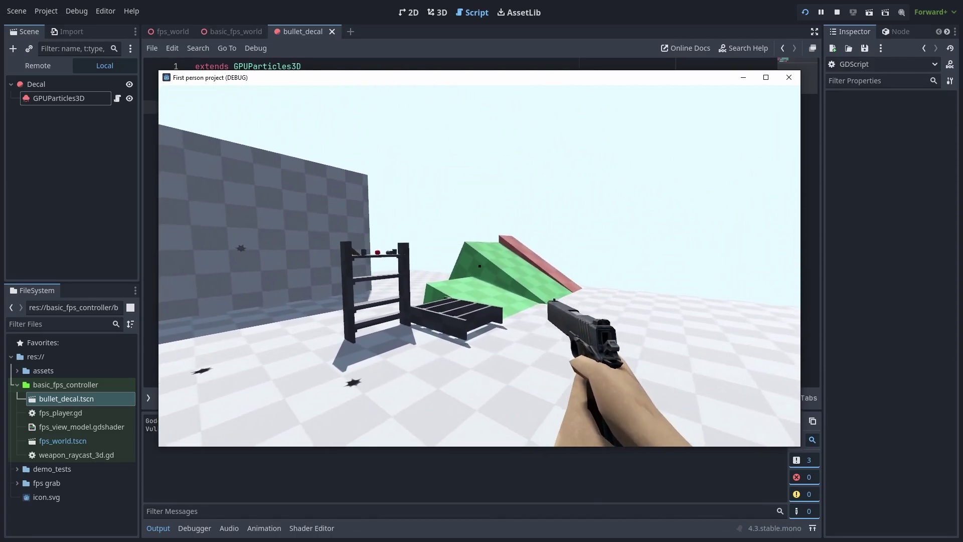
Move around and shoot the green ramp and the objects on the shelf to test impacts and pushing
key("d")
left_click(480, 266)
left_click(480, 266)
left_click(479, 266)
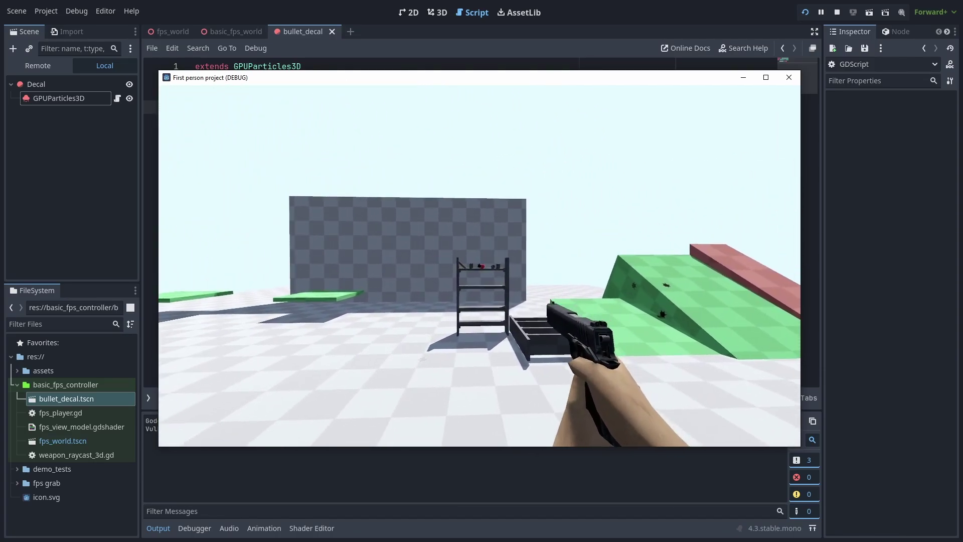
left_click(479, 266)
key("w")
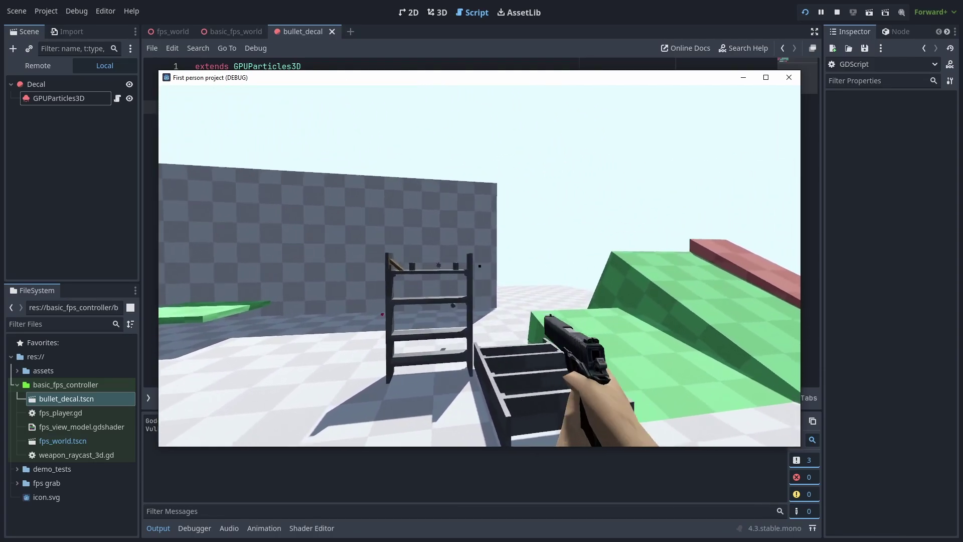
left_click(479, 266)
Strafe and fire at the ramps, the distant wall and the ground to check decals and particles there
key("d")
left_click(480, 266)
left_click(480, 265)
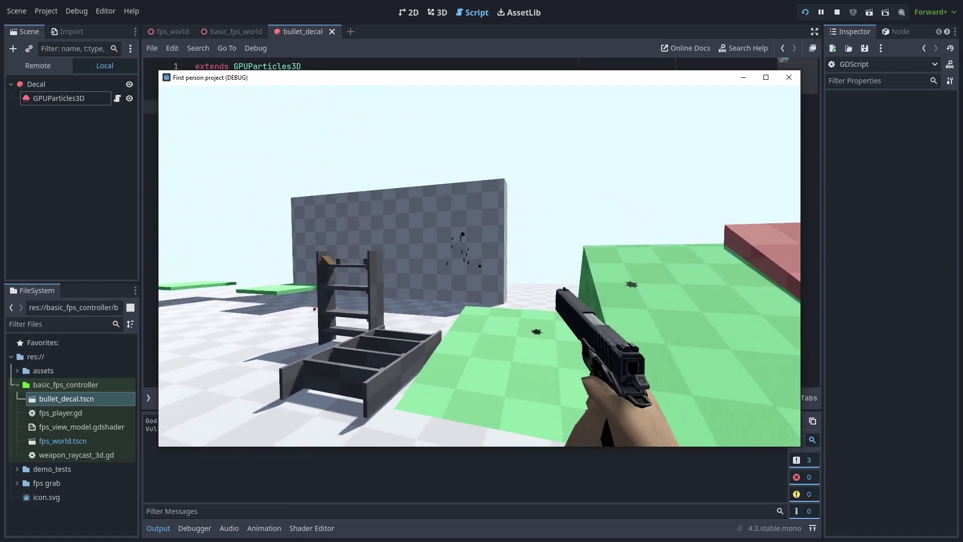
key("d")
left_click(480, 266)
left_click(480, 266)
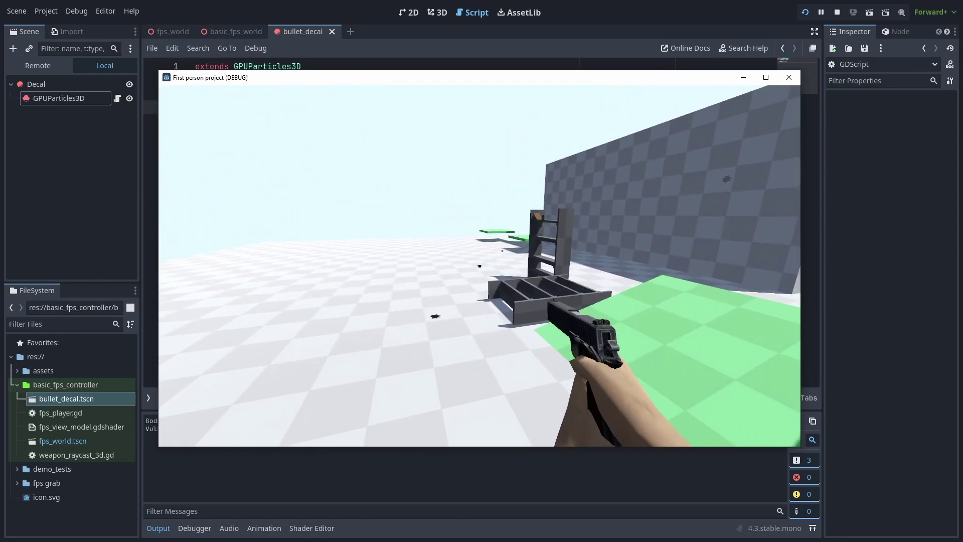